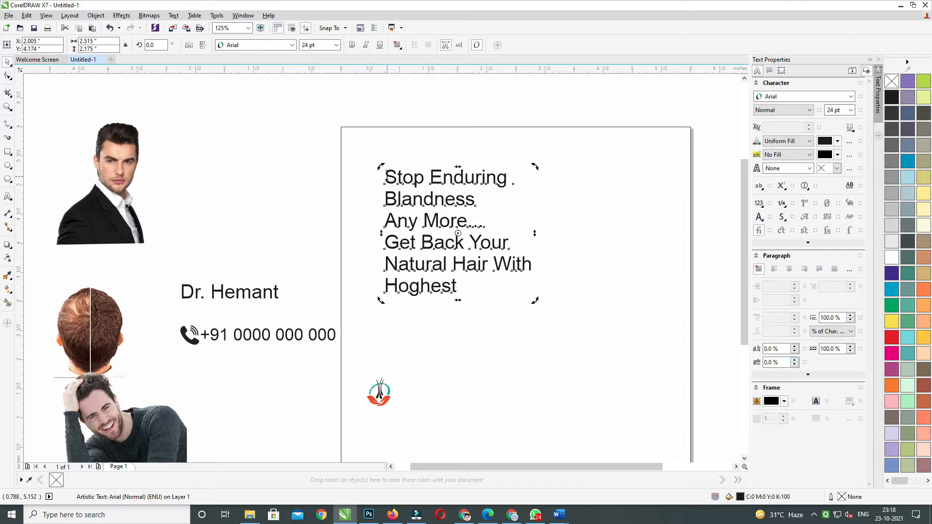
left_click_drag(387, 176, 459, 290)
key("shift+F3")
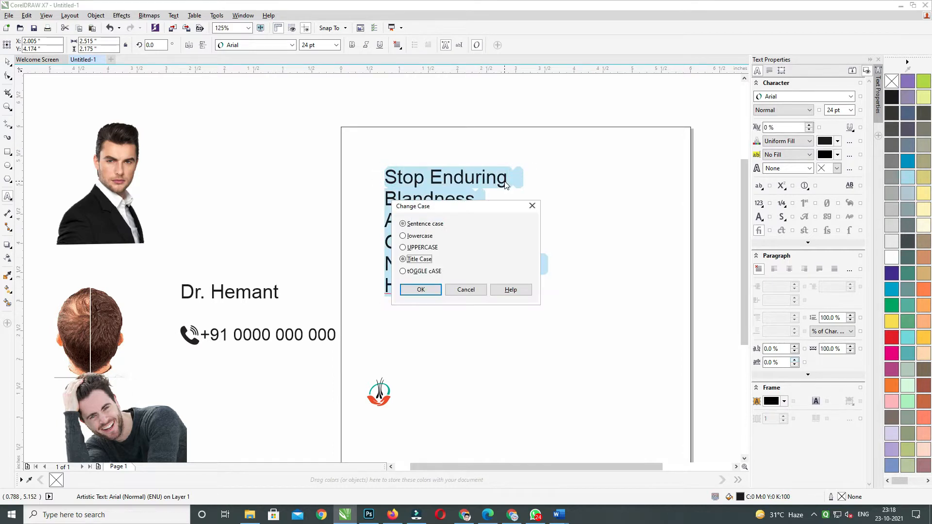
key("Escape")
left_click(7, 64)
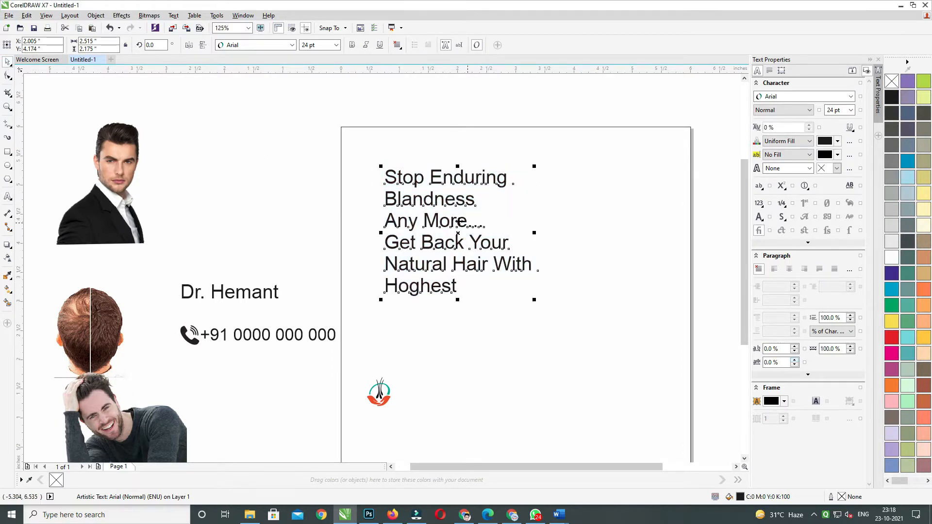
left_click_drag(387, 200, 518, 301)
key("Delete")
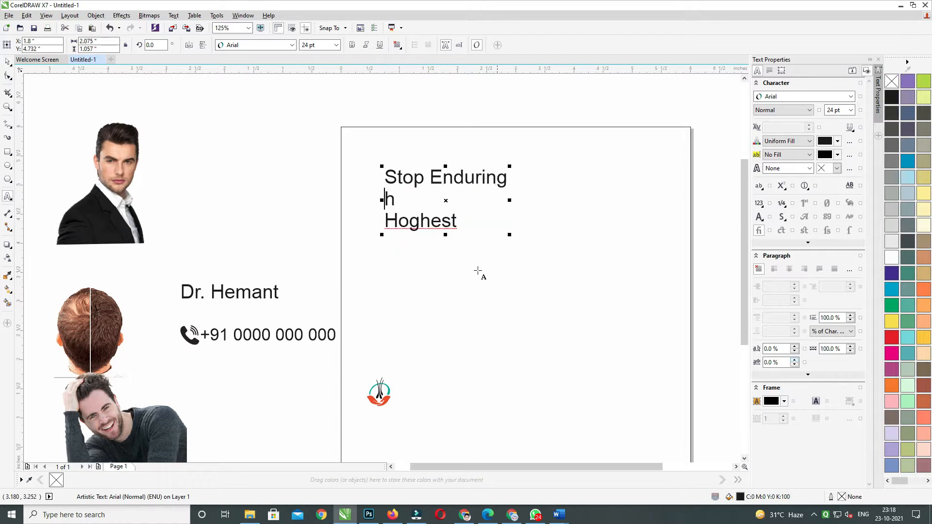
key("ctrl+z")
- Copy all the lines below "Stop Enduring" and delete them from the text block
left_click(391, 209)
left_click_drag(391, 209, 496, 334)
key("ctrl+c")
key("Delete")
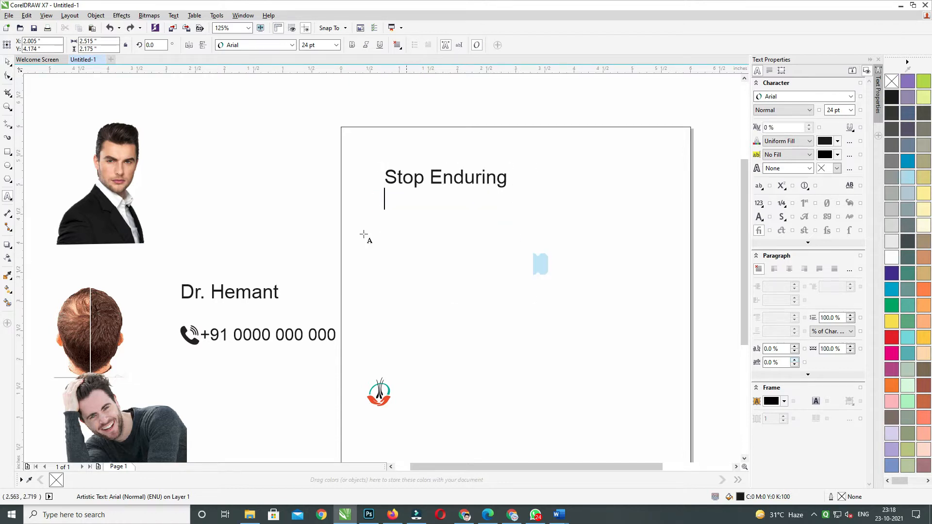
- Set the "Stop Enduring" line in Swis721 BT Bold and change it to uppercase
key("ctrl+a")
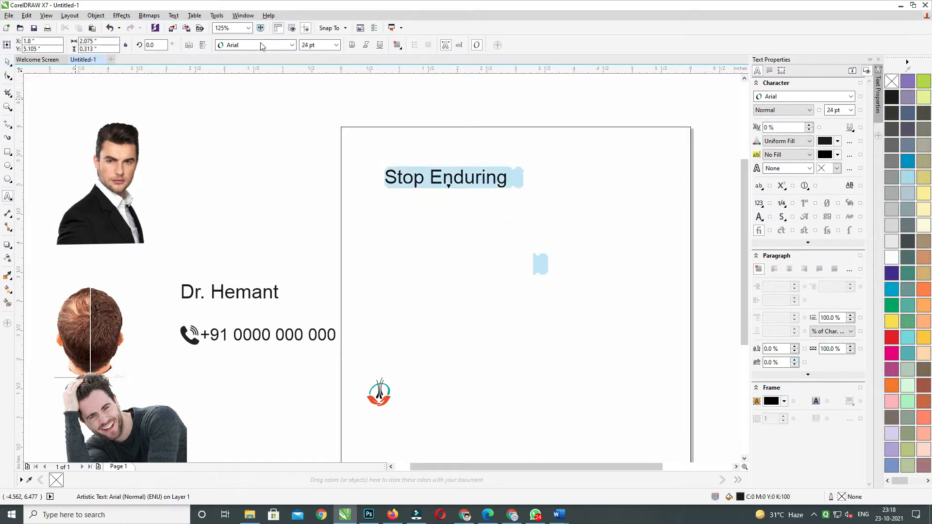
left_click(287, 44)
mouse_move(274, 80)
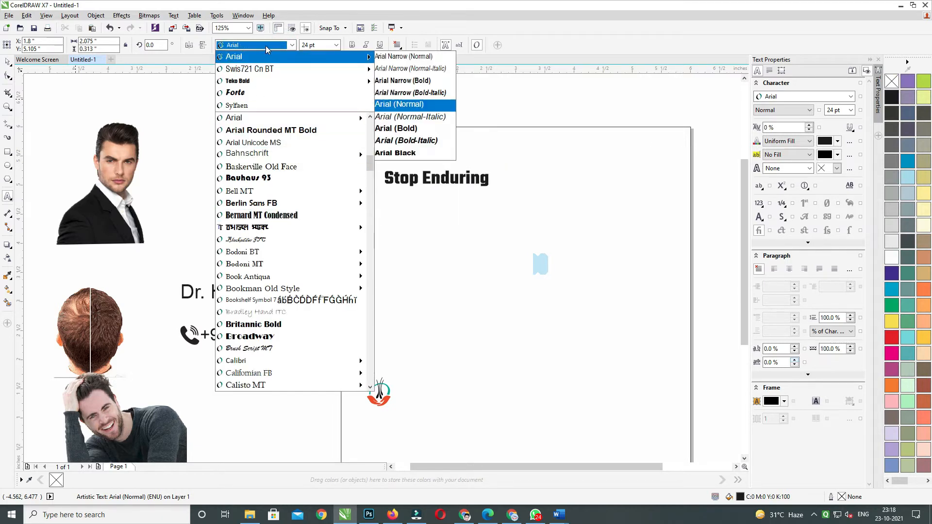
type("sw")
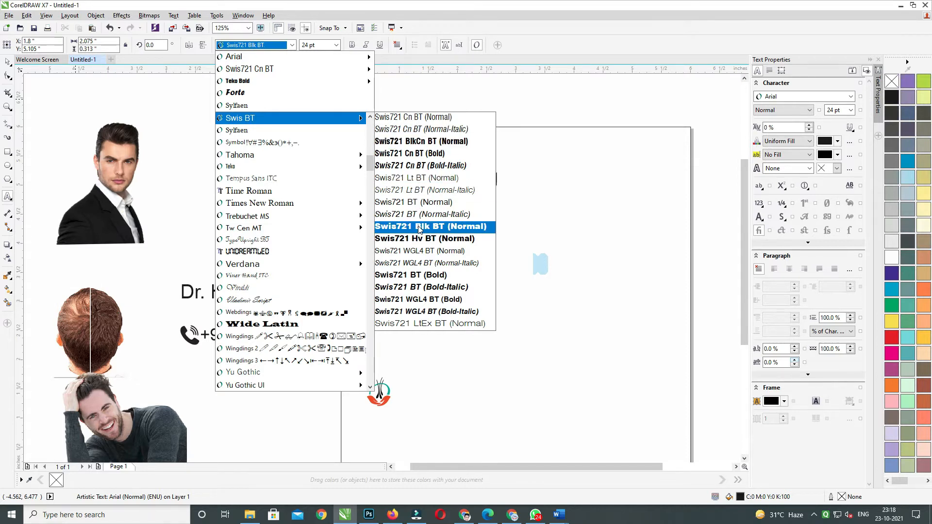
left_click(424, 279)
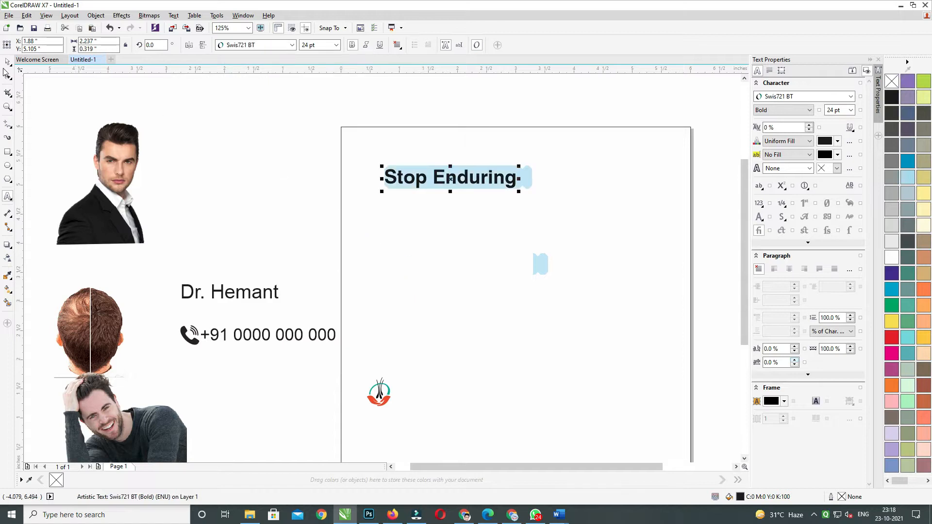
key("shift+F3")
key("u")
key("Return")
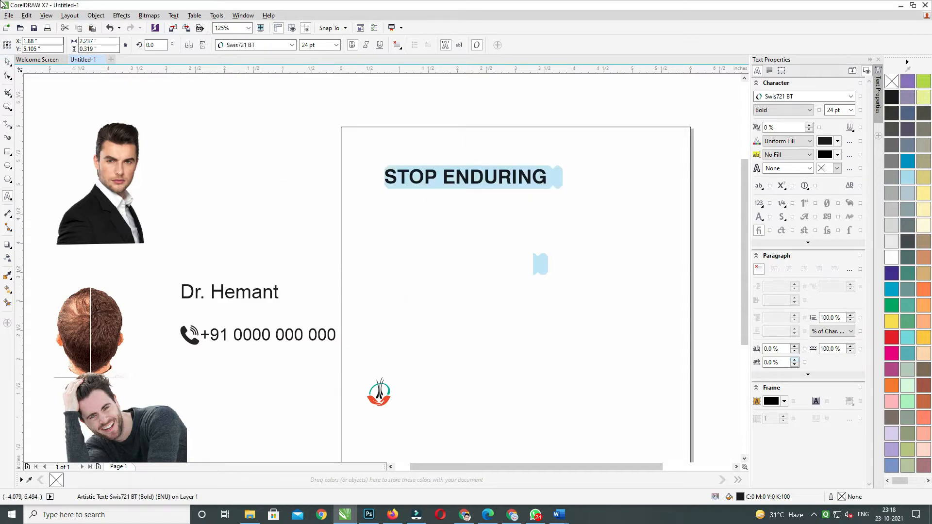
- Align the "STOP ENDURING" text to the left edge of the page
left_click(5, 64)
left_click(543, 150, "shift")
key("l")
left_click(516, 80)
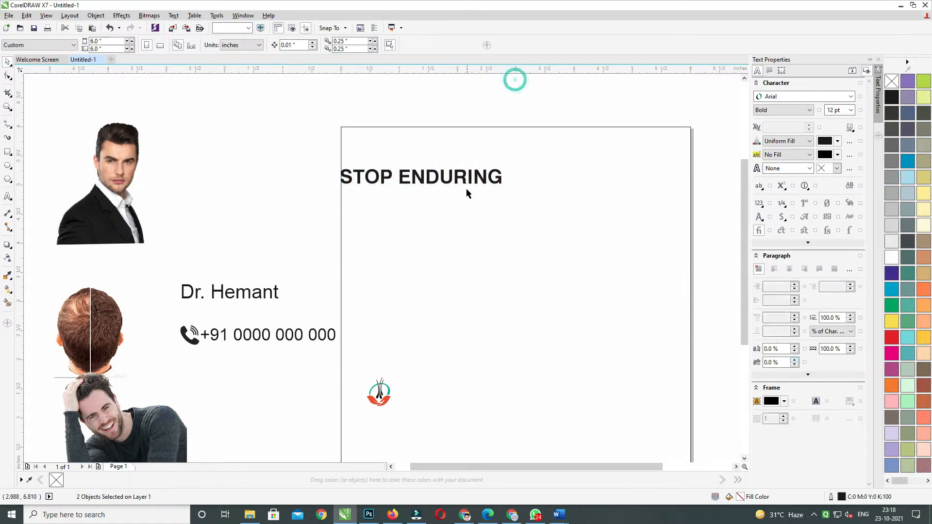
- Duplicate "STOP ENDURING" directly below itself and replace the copy's text with the copied lines
left_click(460, 179)
left_click_drag(460, 179, 480, 211)
double_click(479, 211)
key("ctrl+v")
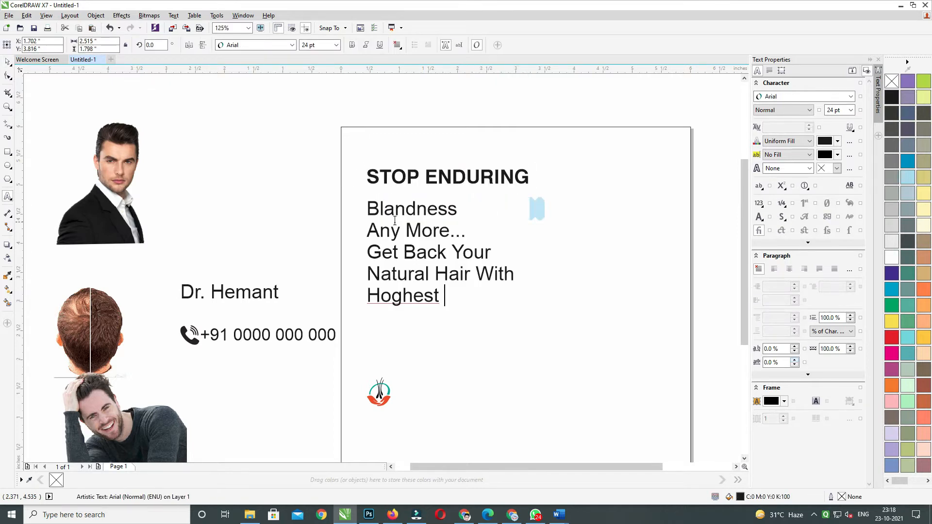
- Copy the lines from "Any More..." to "Hoghest" and delete them, leaving only "Blandness" in the second text
left_click_drag(368, 232, 548, 336)
key("ctrl+z")
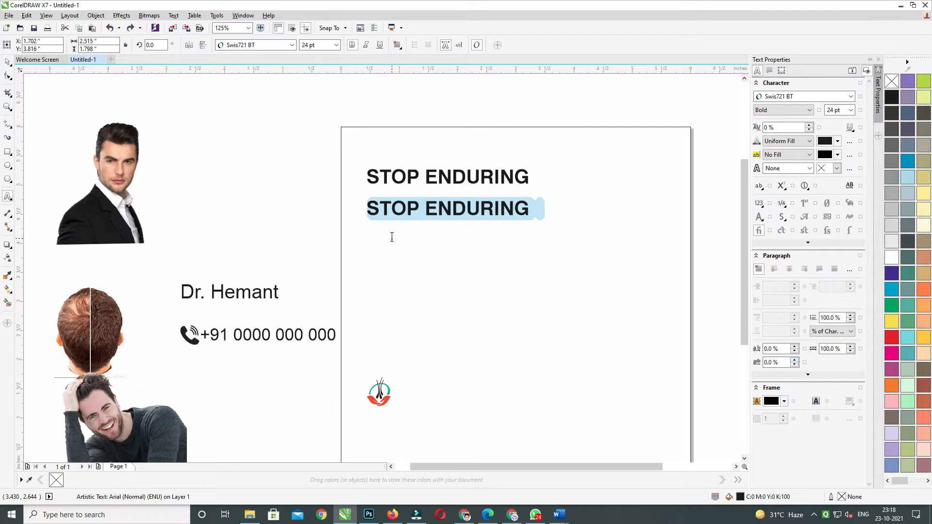
key("ctrl+shift+z")
left_click_drag(385, 233, 447, 313)
key("ctrl+c")
key("Delete")
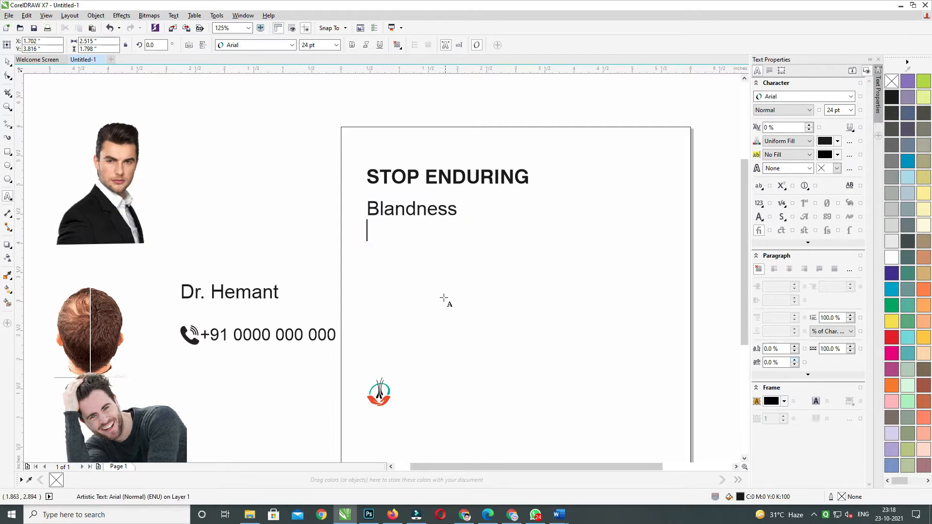
- Set the word "Blandness" in the Teko Bold font and change it to uppercase
double_click(426, 217)
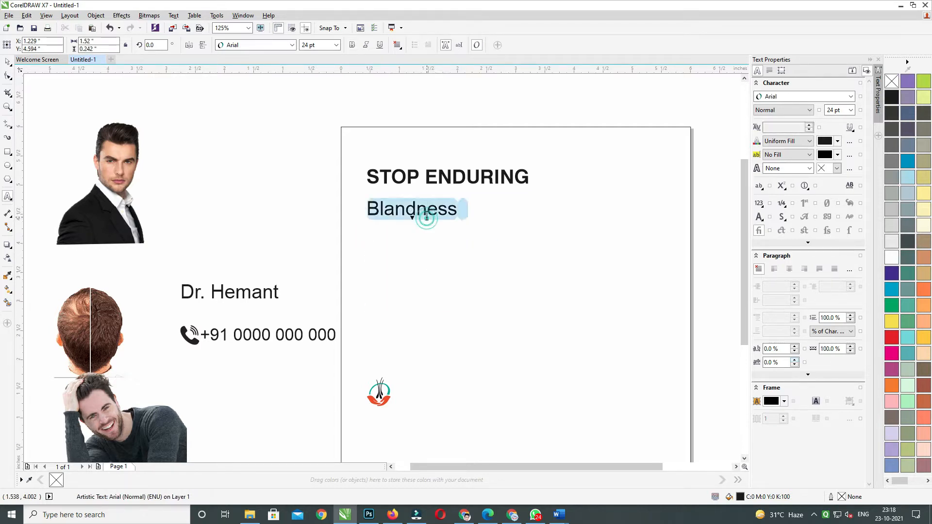
left_click(292, 45)
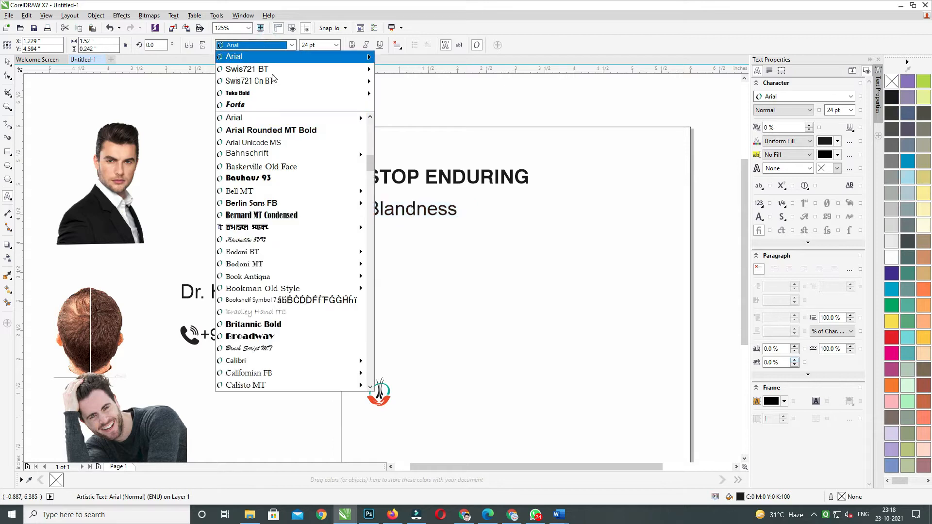
left_click(402, 142)
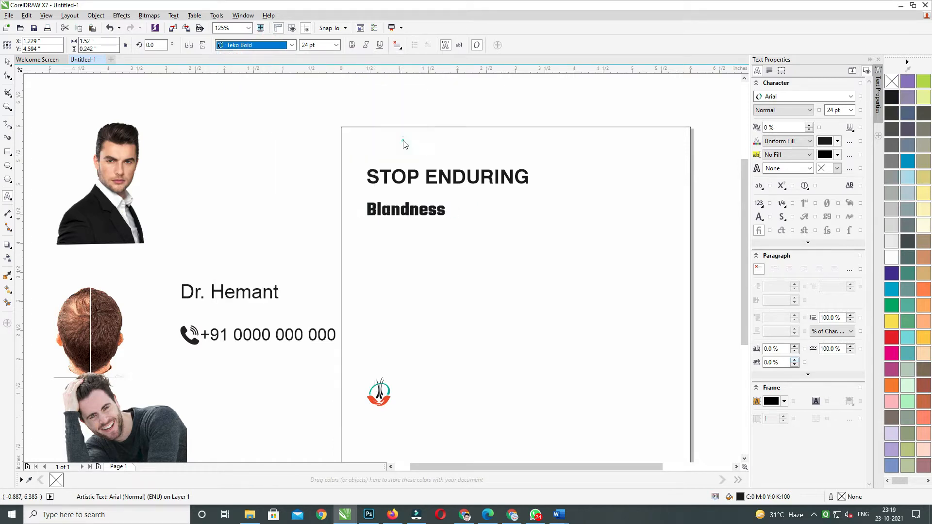
key("shift+F3")
key("u")
key("Return")
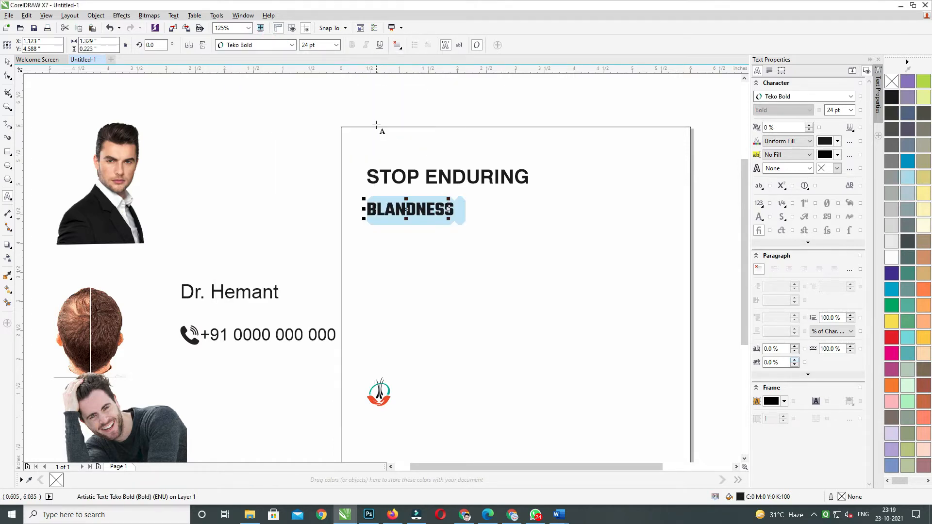
- Enlarge "BLANDNESS" to about 2.9 inches wide, slightly wider than the "STOP ENDURING" line
left_click(7, 62)
left_click_drag(458, 218, 542, 252)
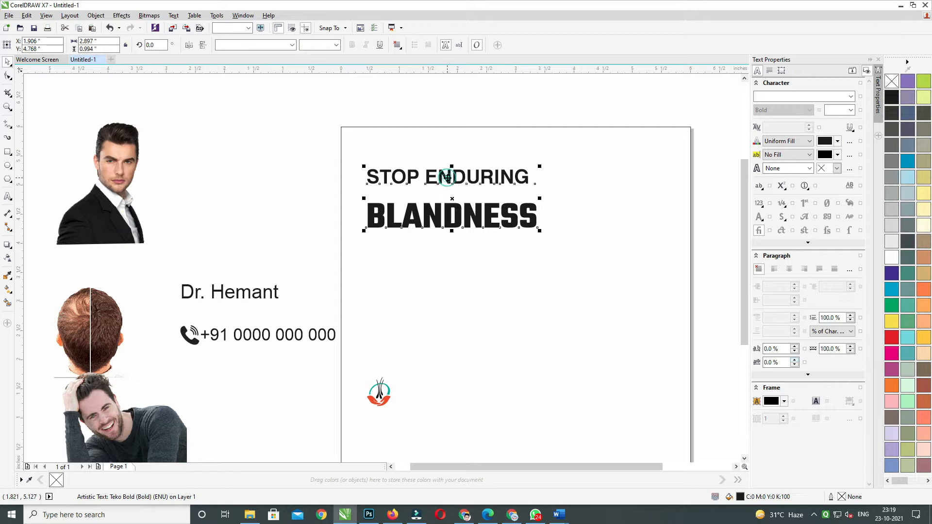
left_click(433, 170, "shift")
- Move "STOP ENDURING" down closer to "BLANDNESS" and enlarge both lines together to about 2.96 inches wide
left_click(426, 182)
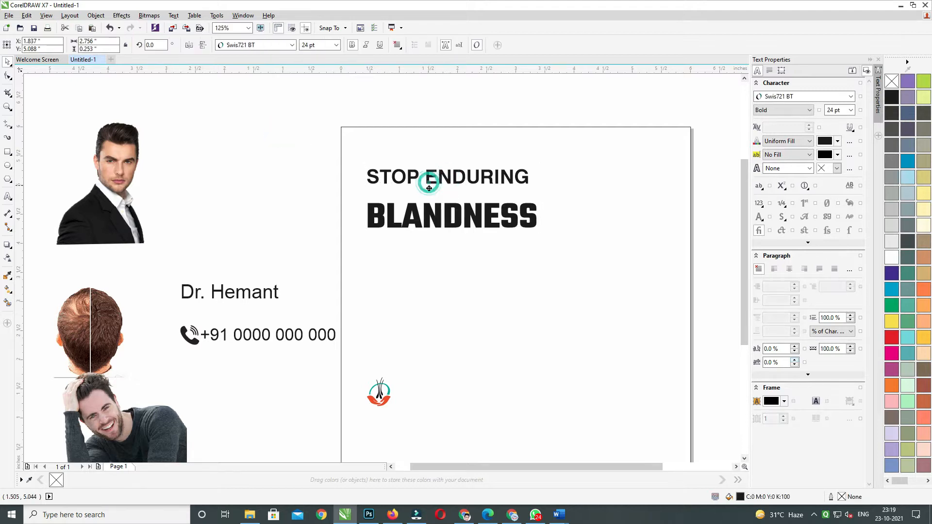
left_click_drag(427, 183, 428, 192)
left_click(435, 216, "shift")
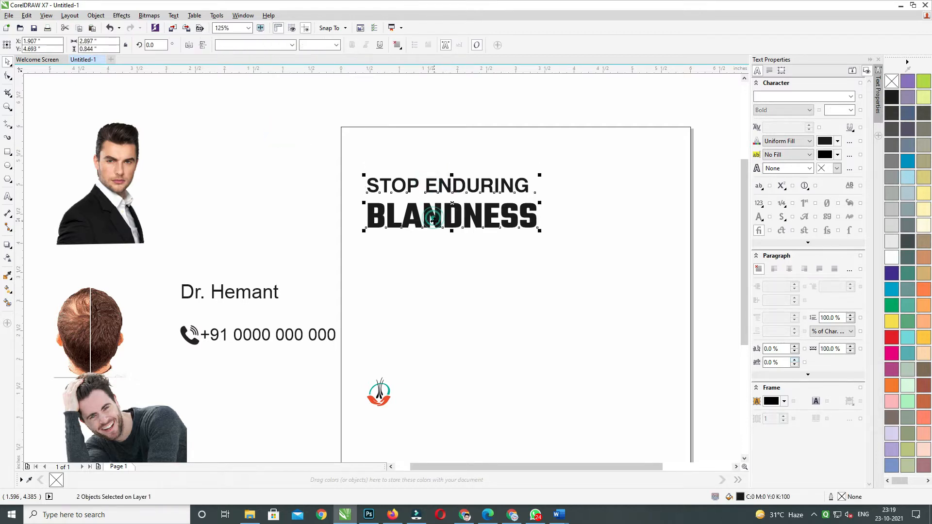
left_click_drag(541, 239, 519, 213)
left_click(261, 154)
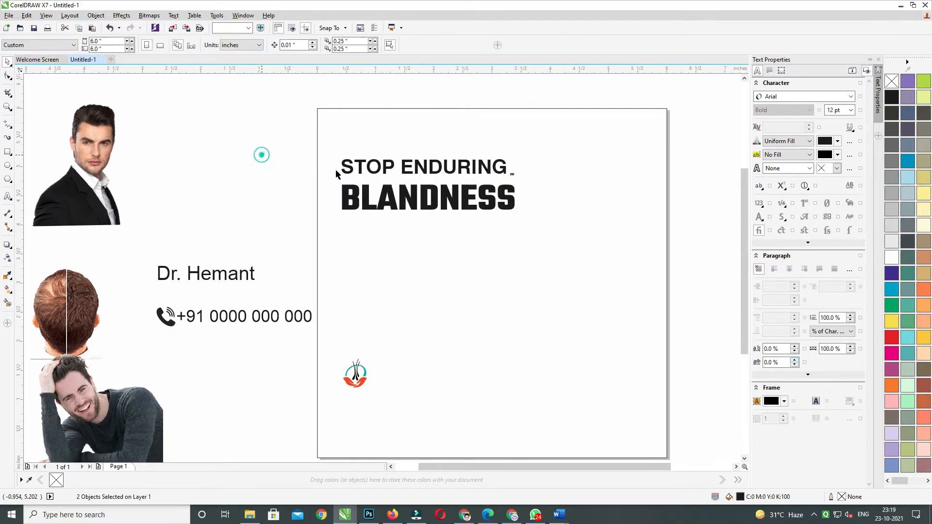
- Place the back-of-head hair image to the right of the heading and enlarge it to about 1.43 by 1.81 inches
left_click_drag(75, 303, 610, 180)
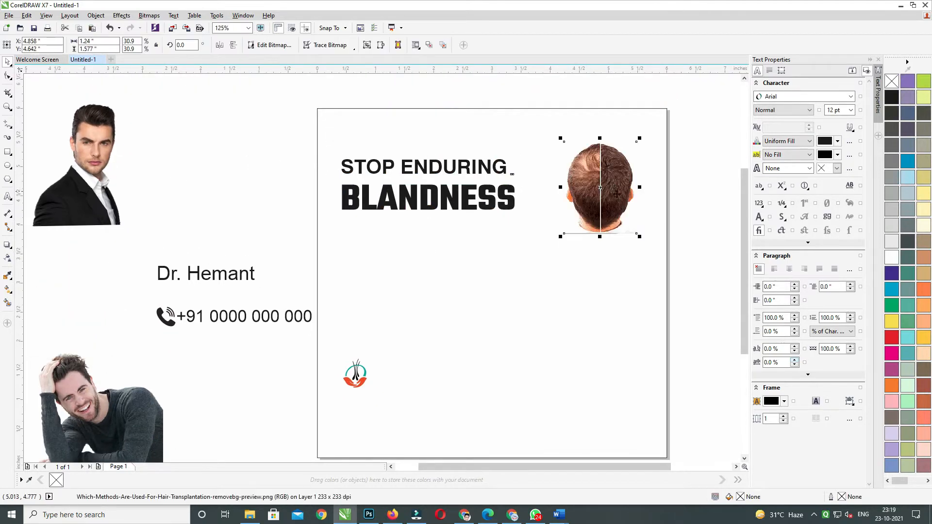
left_click_drag(639, 236, 644, 243)
left_click_drag(603, 208, 603, 200)
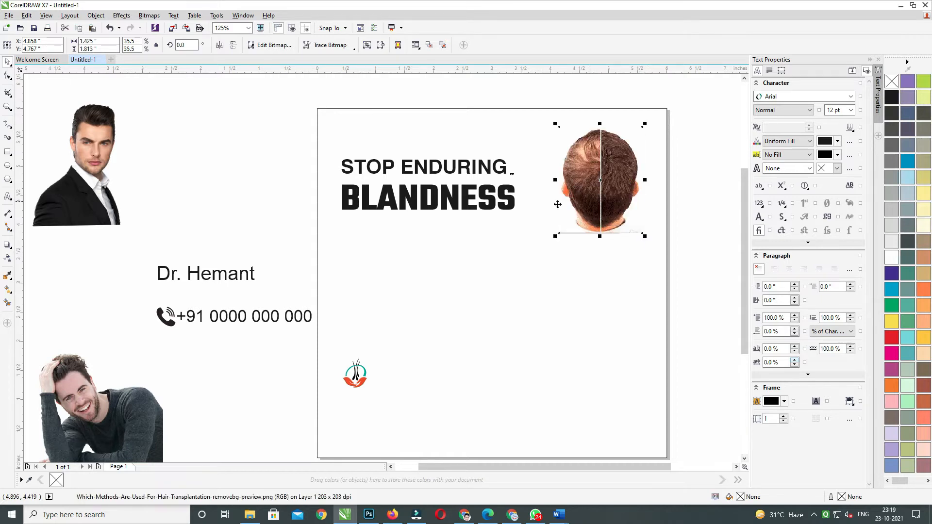
- Centre "STOP ENDURING" over "BLANDNESS" and enlarge both lines together to about 3.36 inches wide
left_click(503, 174)
left_click(504, 198, "shift")
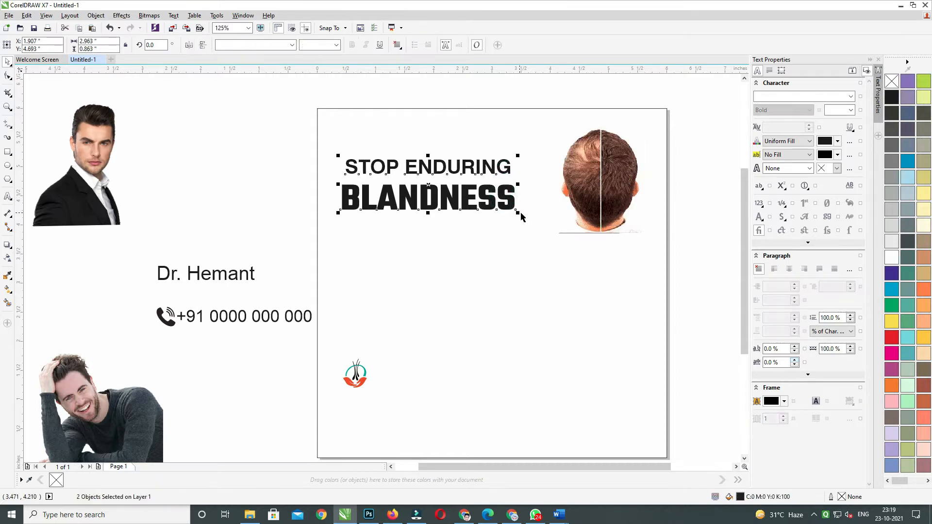
left_click_drag(518, 213, 514, 189)
left_click(230, 170)
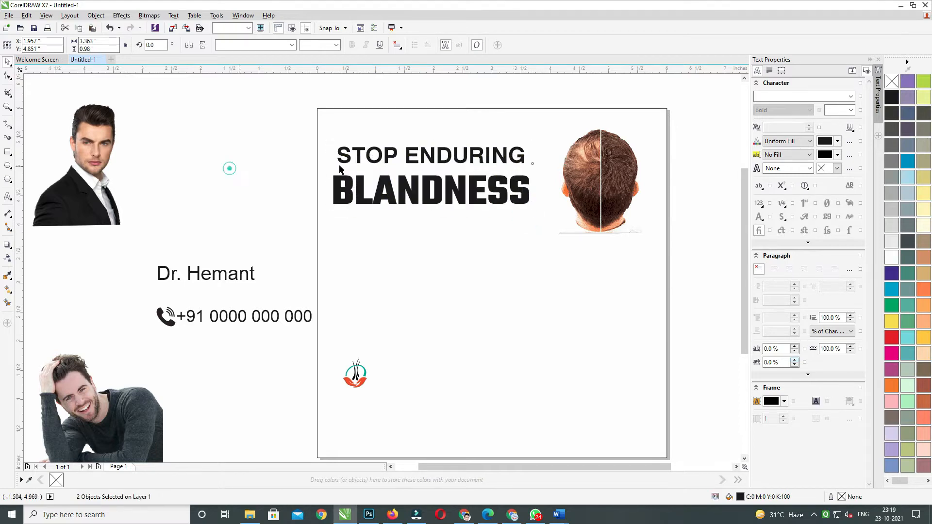
- Duplicate "STOP ENDURING" below "BLANDNESS" and replace the copy's text with the copied lines starting with "Any More..."
left_click_drag(410, 163, 409, 198)
key("ctrl+z")
left_click(410, 162)
left_click_drag(409, 161, 410, 232)
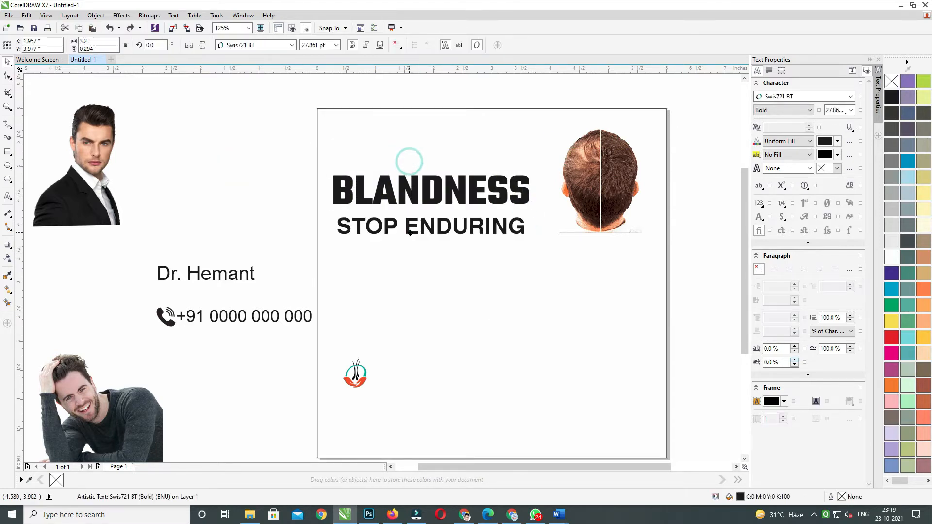
right_click(409, 232)
double_click(410, 233)
key("ctrl+a")
key("ctrl+v")
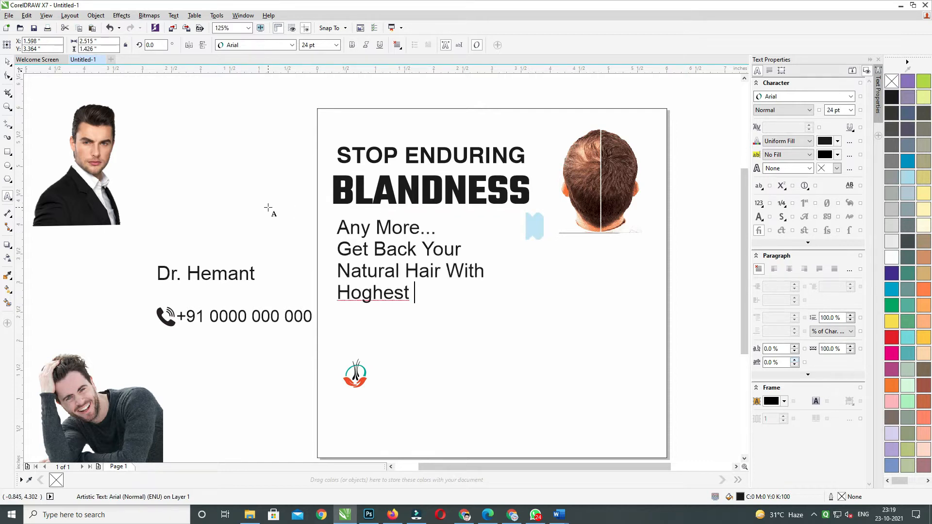
- Move the two heading lines and the hair image together slightly up, closer to the top of the page
scroll(398, 221, "down", 3)
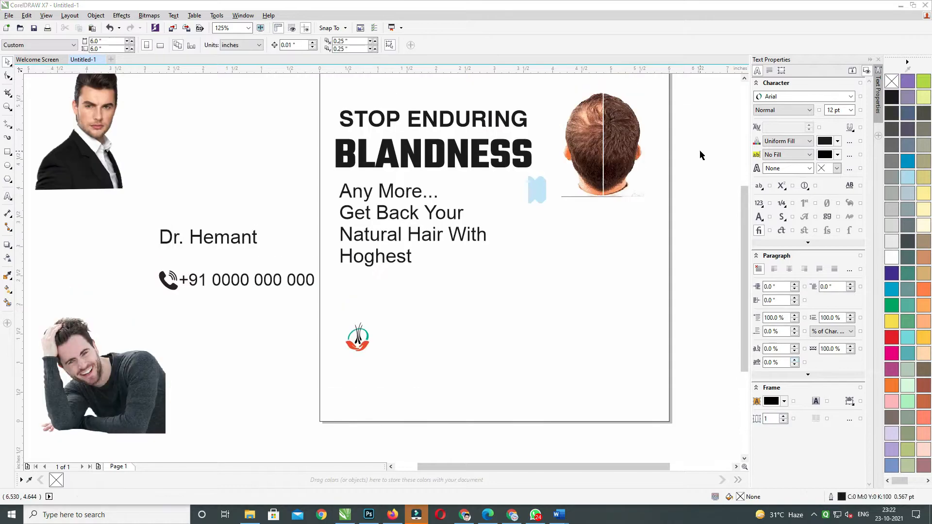
left_click_drag(700, 151, 700, 239)
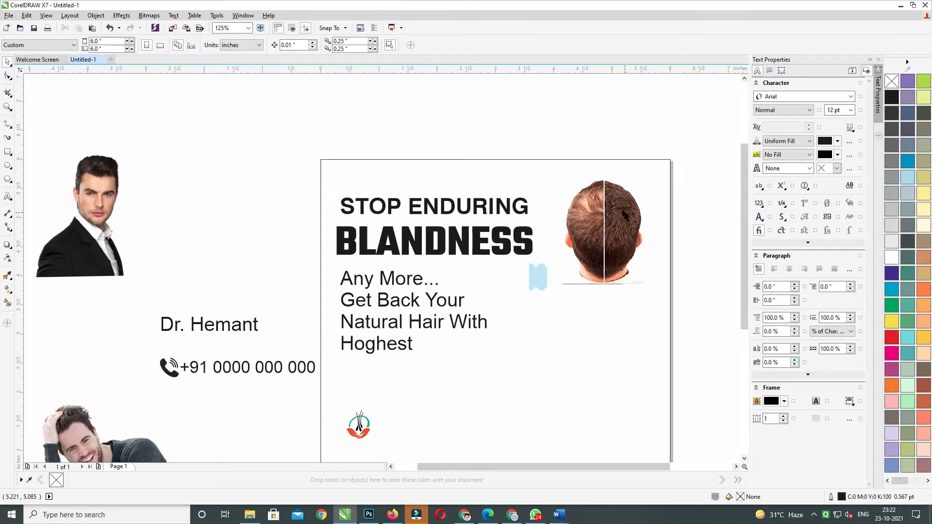
left_click_drag(645, 305, 327, 170)
left_click_drag(436, 212, 437, 204)
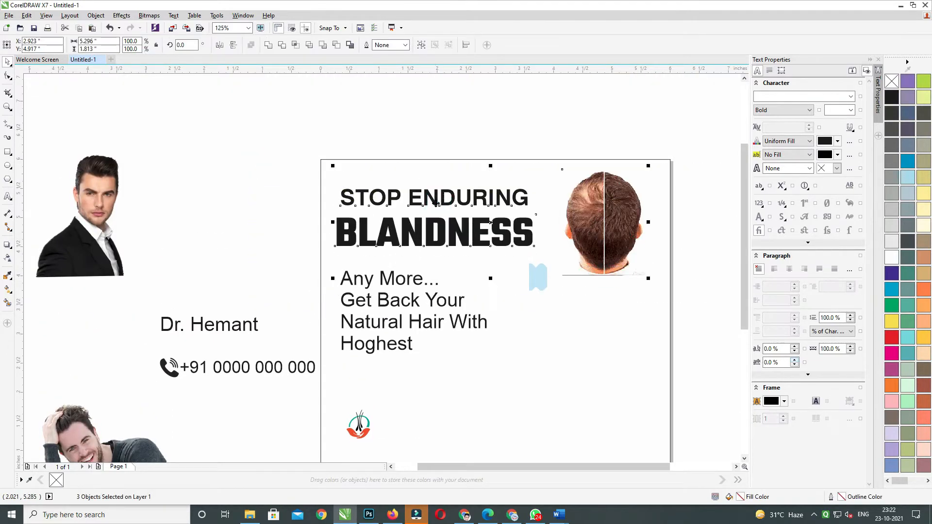
left_click(259, 209)
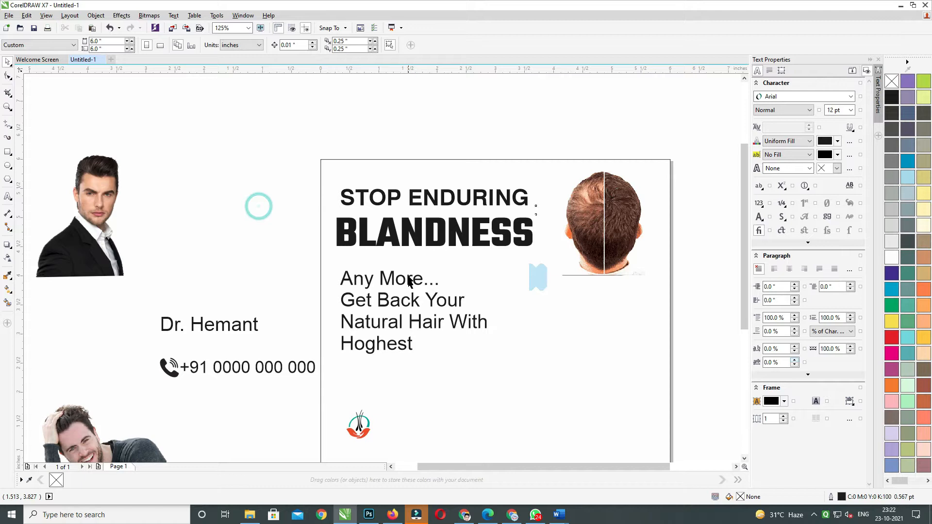
- Set the whole "Any More..." text block in the Swis721 Cn BT font with bold style
double_click(439, 290)
key("ctrl+a")
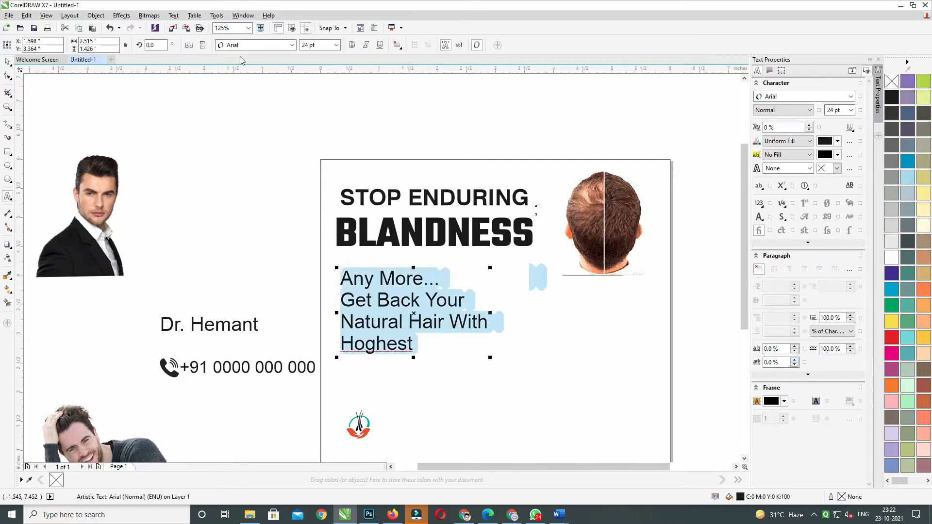
left_click(253, 45)
mouse_move(359, 57)
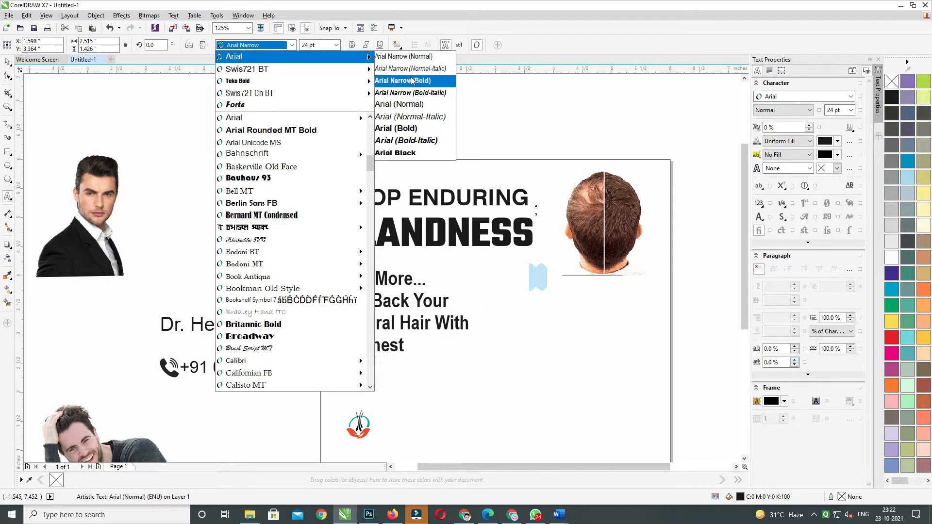
mouse_move(318, 73)
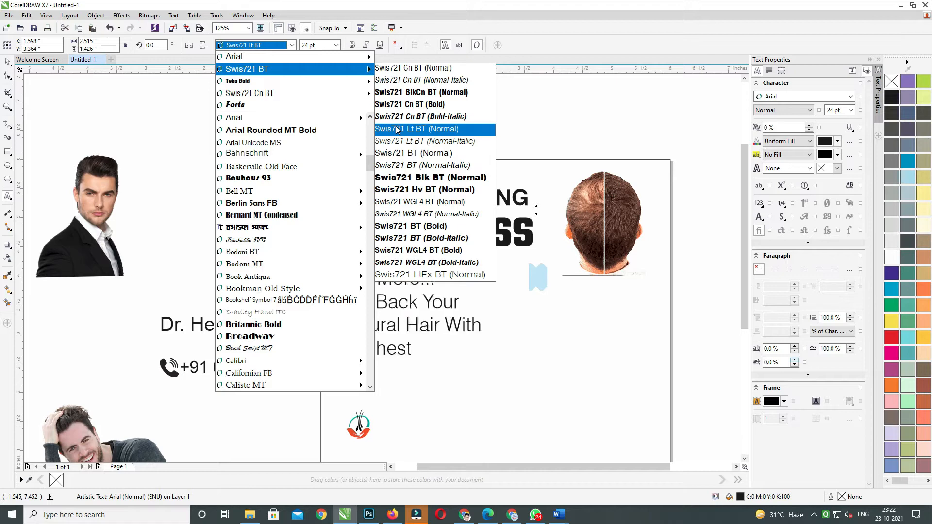
left_click(399, 72)
left_click(352, 45)
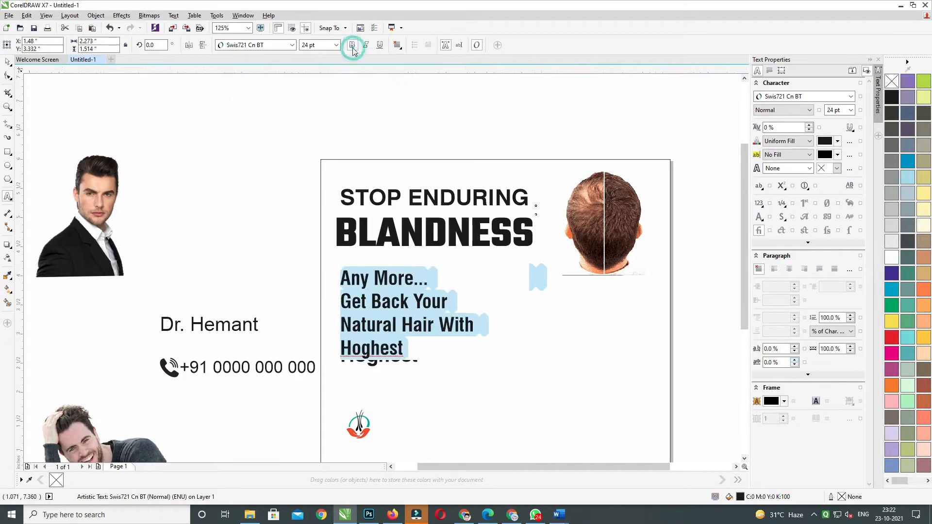
- Set the "BLANDNESS" text in the Swis721 BlkCn BT font
left_click(6, 63)
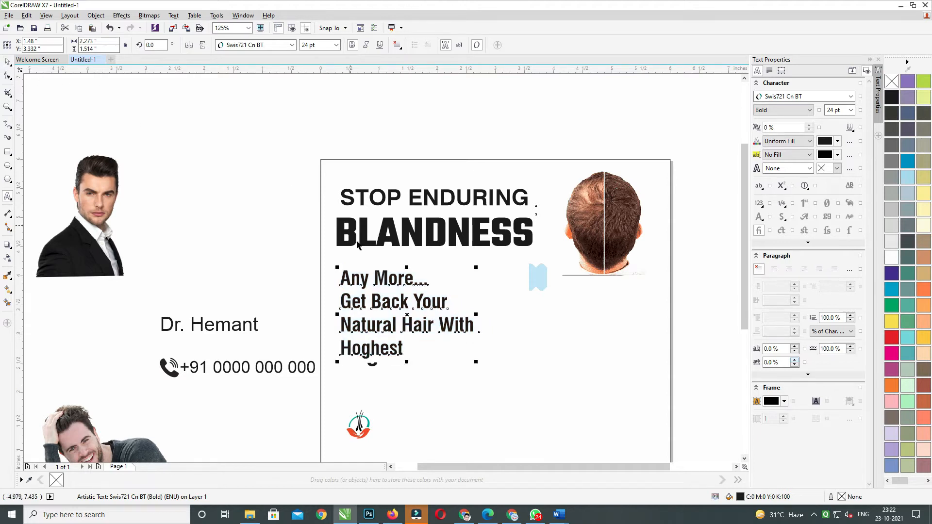
left_click(401, 233)
left_click(269, 45)
left_click(291, 44)
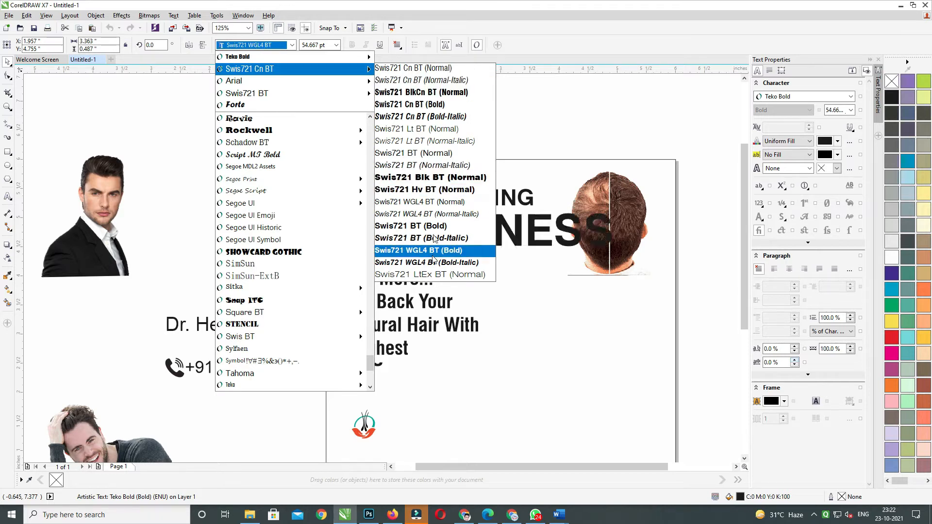
left_click(420, 92)
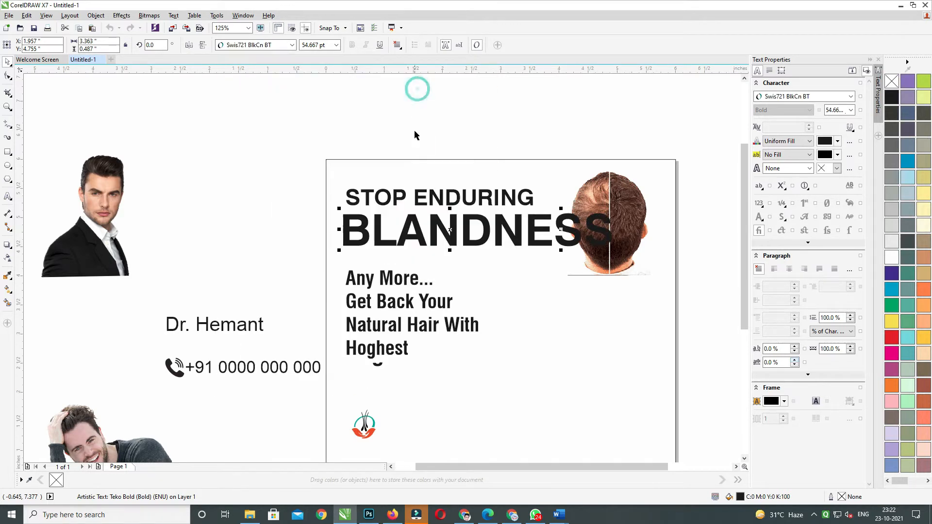
- Align the left edge of "STOP ENDURING" with "BLANDNESS"
left_click(435, 205, "shift")
key("l")
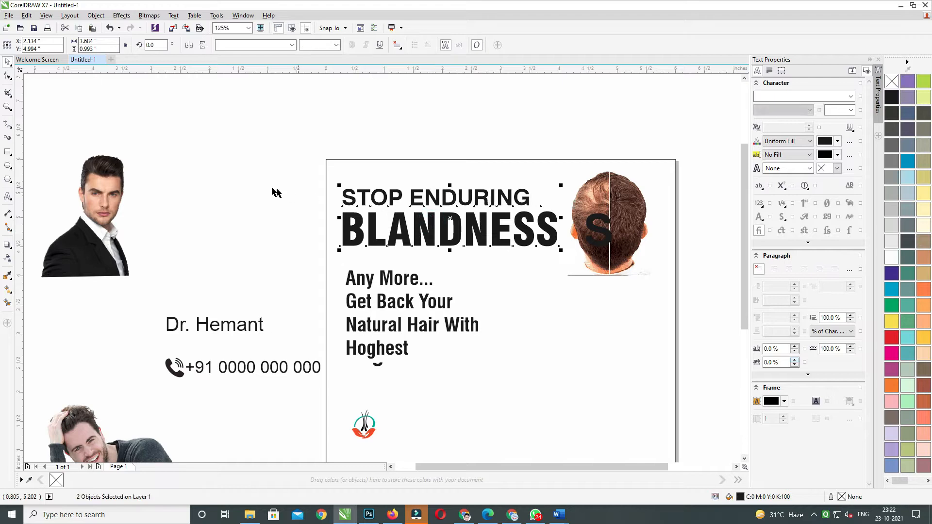
left_click(268, 188)
left_click(604, 226)
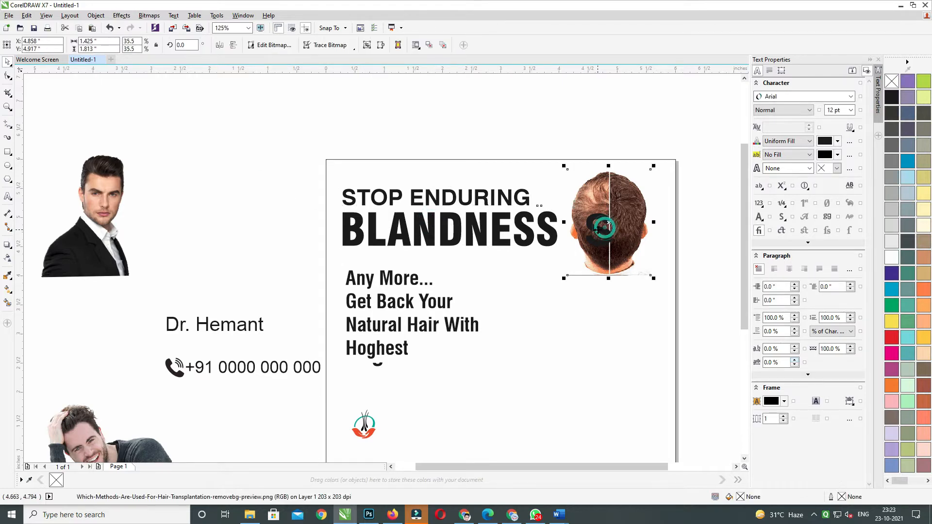
- Scale both heading lines down together to about 3.5 inches wide so they clear the hair image
left_click(541, 217)
left_click(527, 202, "shift")
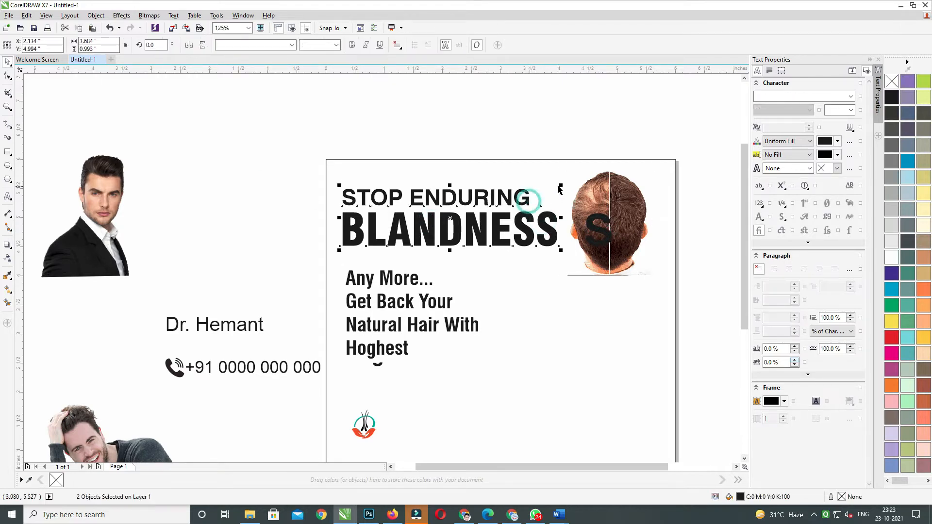
left_click_drag(562, 184, 503, 209)
left_click(529, 122)
left_click(510, 206)
left_click(451, 229)
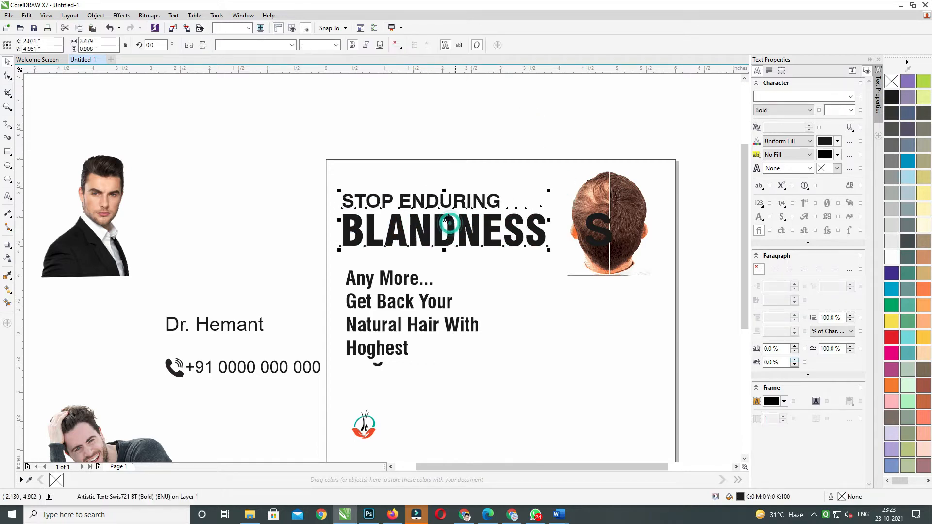
- Cut the lines "Get Back Your Natural Hair With Hoghest" out of the "Any More..." text block
key("Escape")
left_click(360, 278)
left_click_drag(359, 278, 471, 304)
double_click(351, 252)
key("ctrl+x")
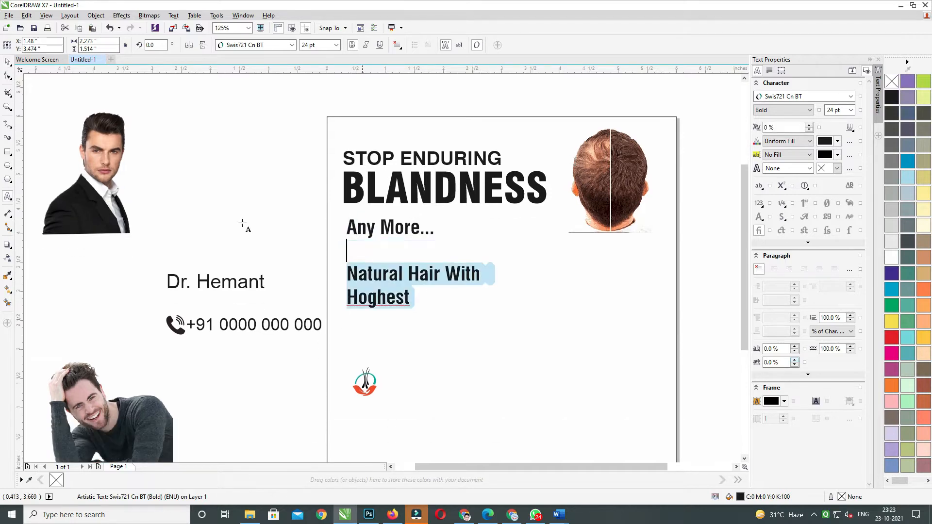
- Paste the cut lines as a separate text block below "Any More..." and enlarge it to about 2.5 inches wide
left_click(391, 229)
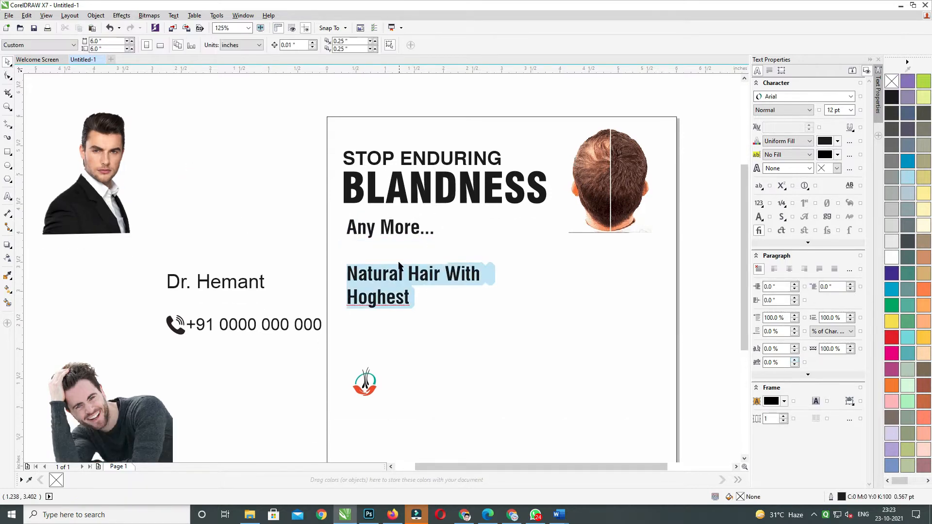
left_click_drag(399, 228, 400, 268)
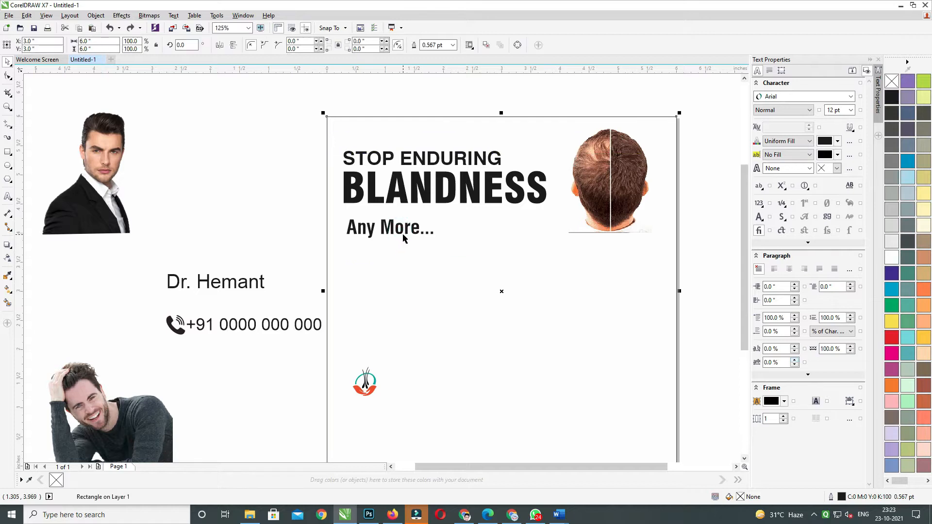
left_click_drag(400, 229, 399, 277)
key("ctrl+v")
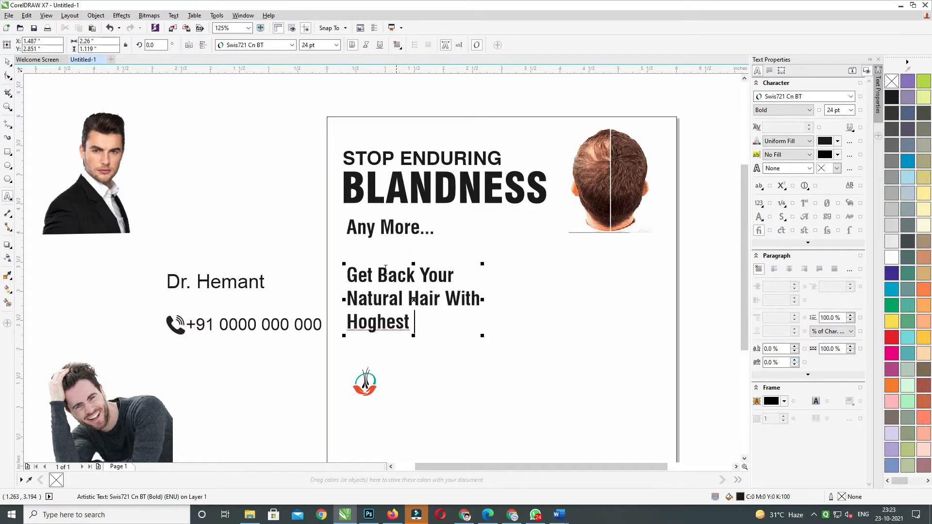
left_click(6, 64)
left_click_drag(482, 335, 496, 354)
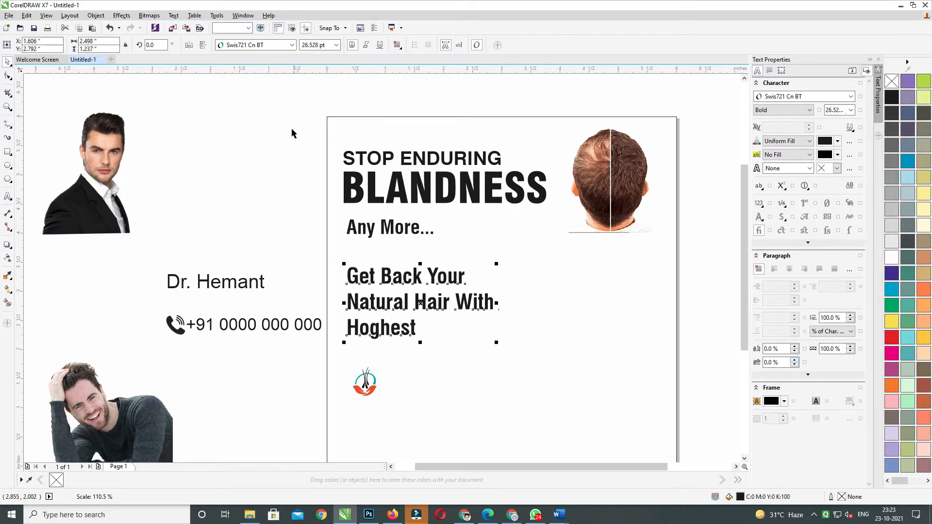
- Move the hair image down beside the "Get Back Your" lines and centre both heading lines horizontally on the page
left_click_drag(290, 123, 542, 217)
left_click_drag(605, 135, 616, 267)
left_click_drag(459, 174, 468, 259)
left_click_drag(275, 166, 622, 273)
key("c")
left_click(602, 206, "shift")
key("c")
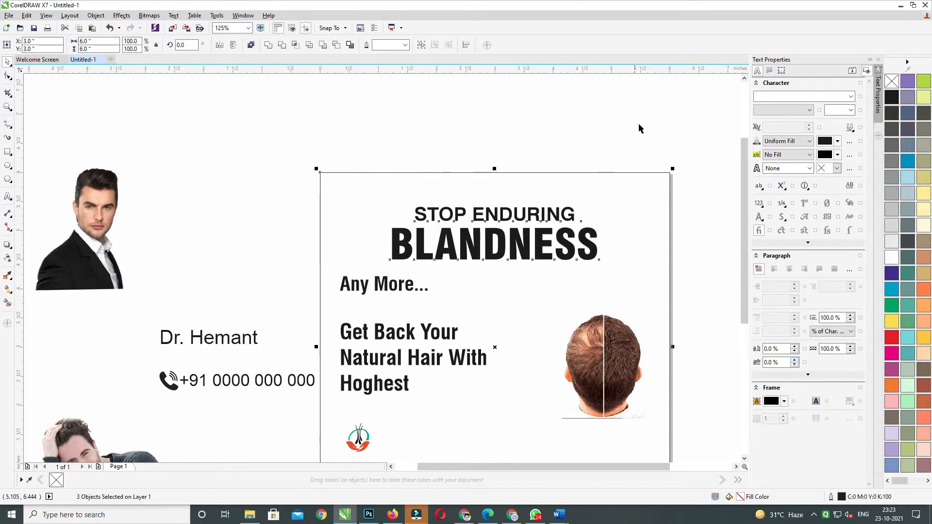
- Nudge the two centred heading lines up towards the page's top edge
left_click_drag(370, 284, 369, 285)
key("Up")
key("Up")
key("Up")
key("Up")
key("Up")
key("Up")
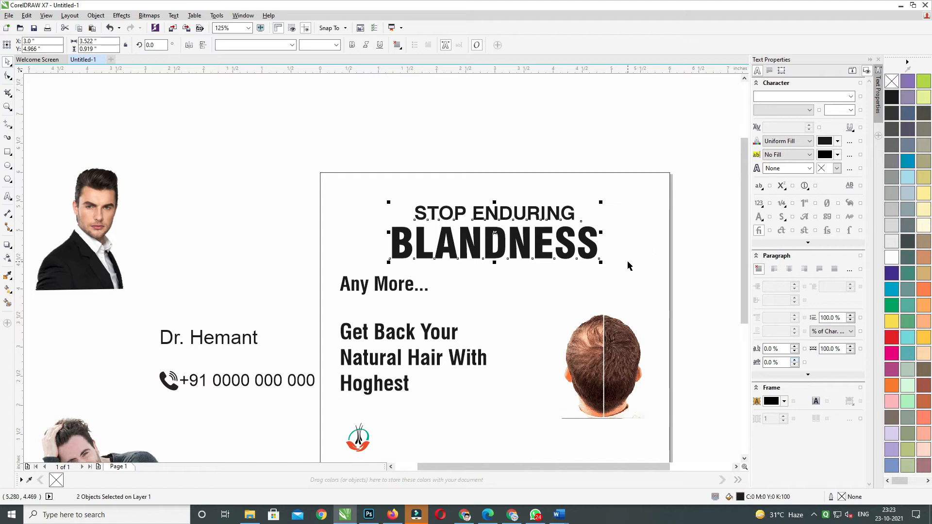
key("Up")
key("Up")
- Enlarge the two heading lines from their centre to about 4.21 inches wide and nudge them slightly down
left_click_drag(600, 256, 621, 263)
left_click(640, 292, "shift")
left_click_drag(652, 109, 331, 295)
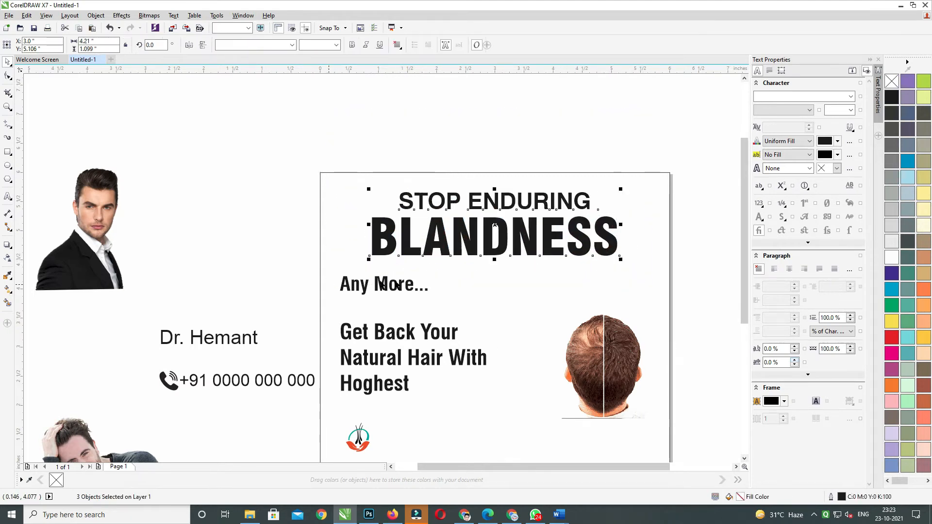
key("Down")
key("Down")
key("Down")
left_click_drag(447, 298, 448, 297)
scroll(448, 298, "down", 3)
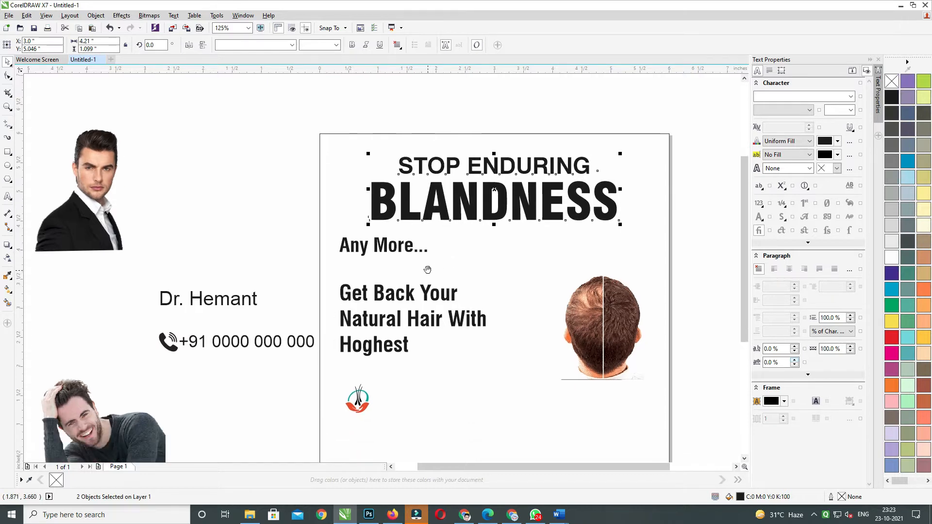
- Move "Any More..." slightly down and left-align it with the "Get Back Your" text block
double_click(408, 223)
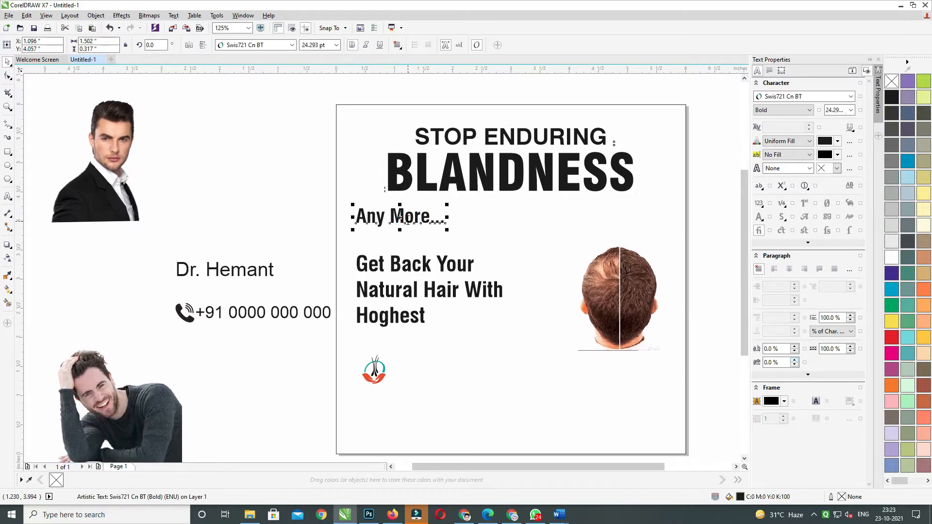
key("shift+End")
key("Escape")
left_click_drag(406, 223, 417, 274)
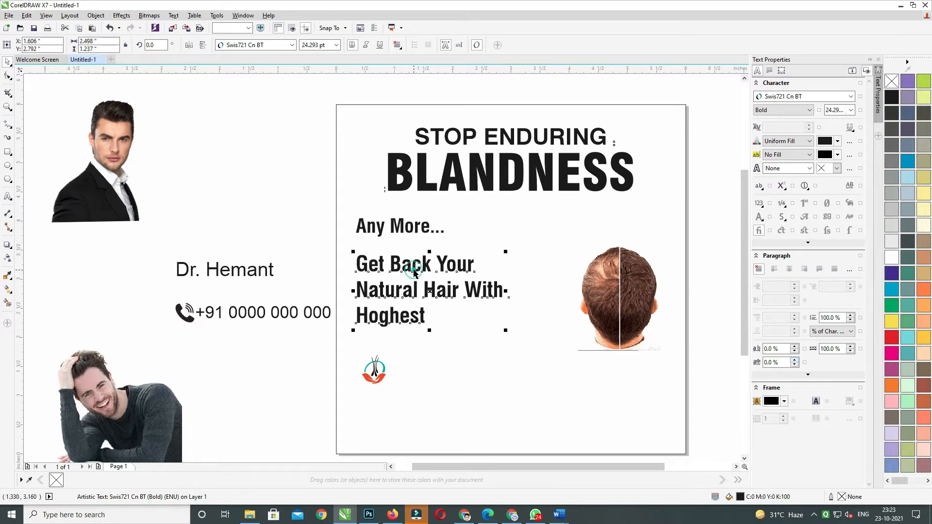
left_click(403, 231, "shift")
key("l")
left_click(281, 239)
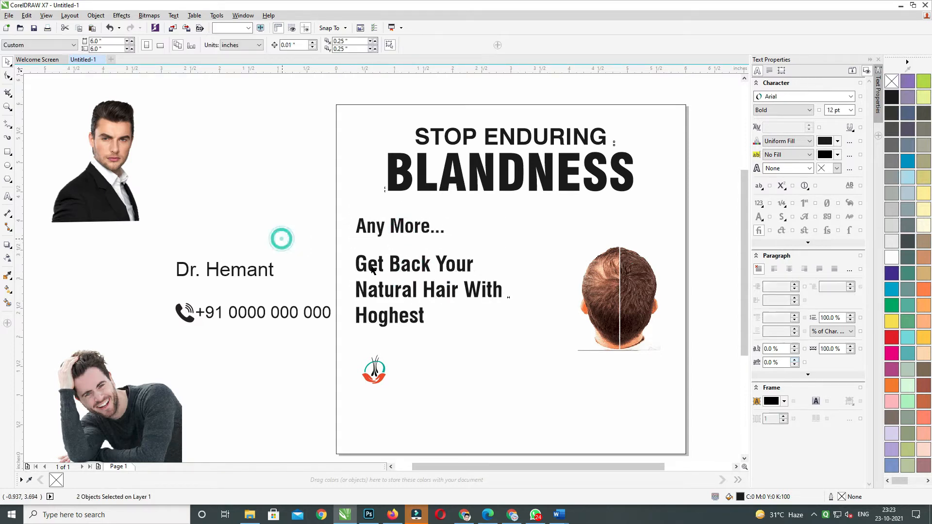
- Move the "Get Back Your" lines closer to "Any More...", and slightly enlarge and lower both texts together
left_click(372, 266)
left_click_drag(372, 266, 370, 258)
left_click(381, 234, "shift")
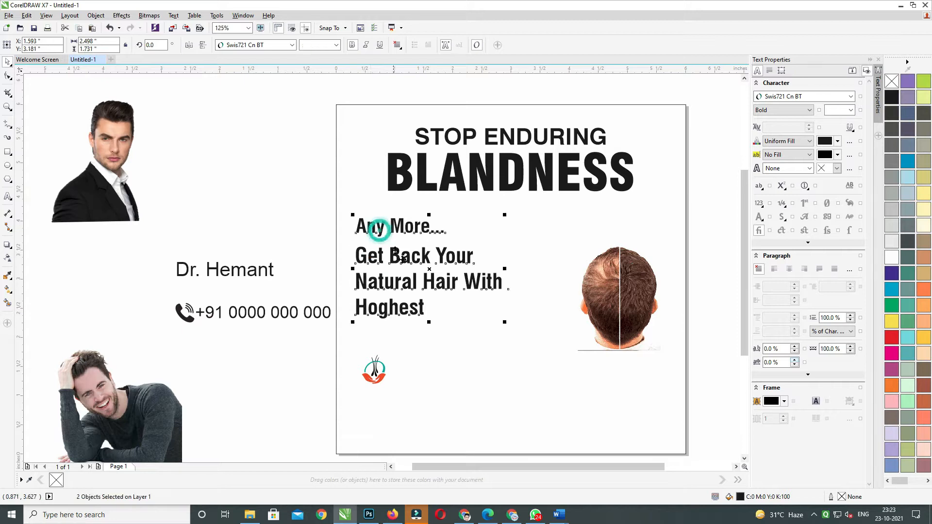
left_click_drag(505, 323, 465, 290)
key("Down")
key("Down")
key("Down")
key("Down")
key("Down")
key("Down")
key("Down")
- Align the top of the hair image with the top of "Any More..." and nudge the image further up
left_click(588, 289)
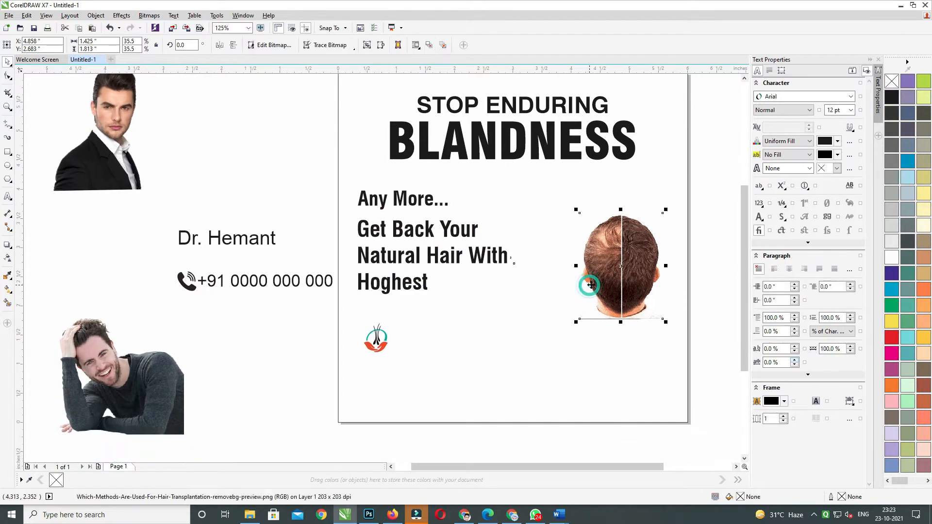
left_click(418, 209, "shift")
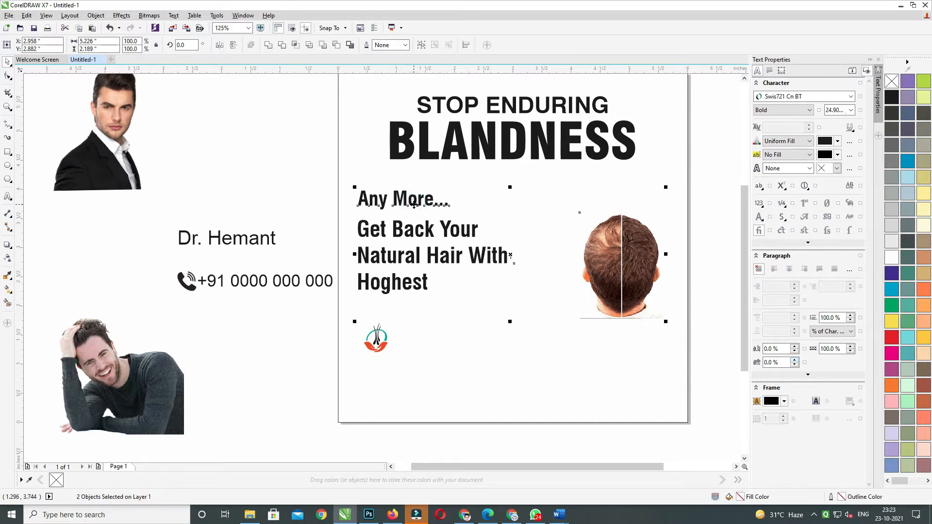
key("t")
left_click(221, 184)
left_click(531, 217)
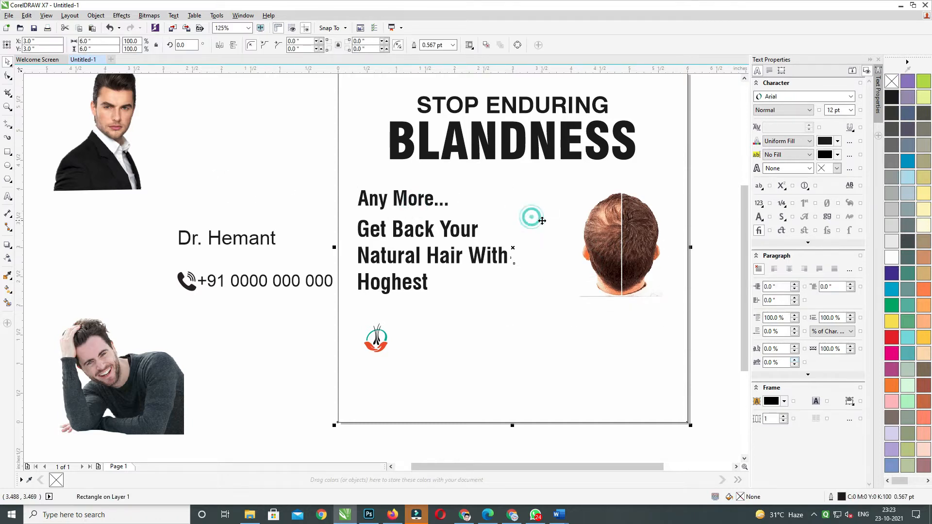
left_click(613, 233)
key("Up")
key("Up")
key("Up")
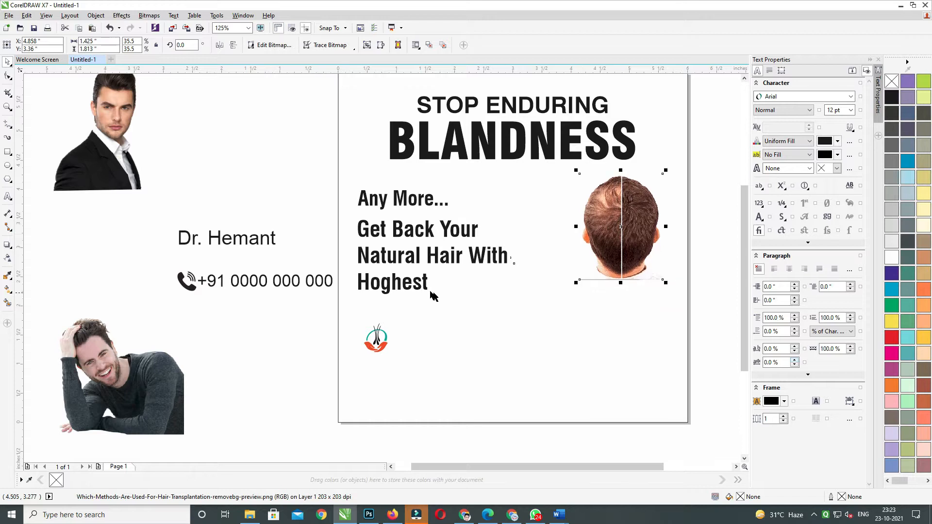
- Try to align the hair image's bottom edge with the "Get Back Your" text block, and undo the alignment
left_click(423, 286, "shift")
key("b")
key("ctrl+z")
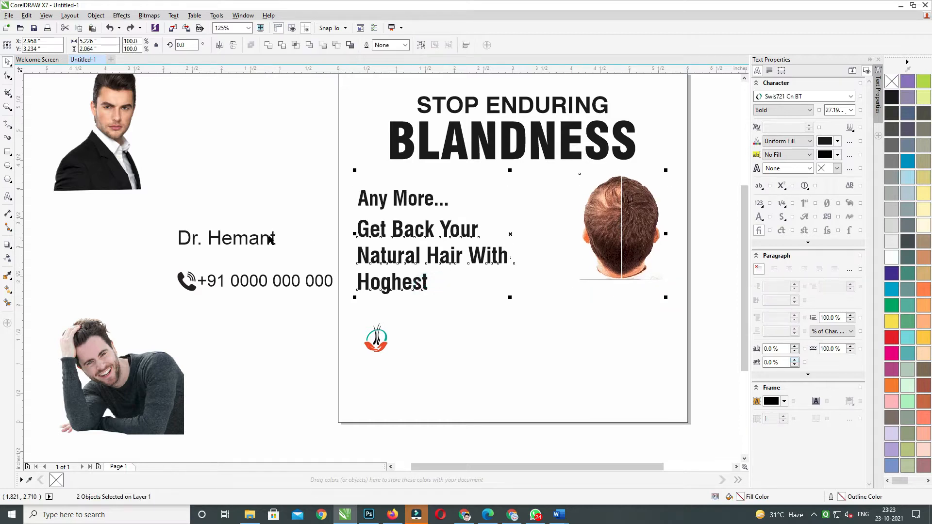
- Nudge the hair image slightly down and place the smiling man's photo below it on the page
left_click(270, 240)
left_click(595, 199)
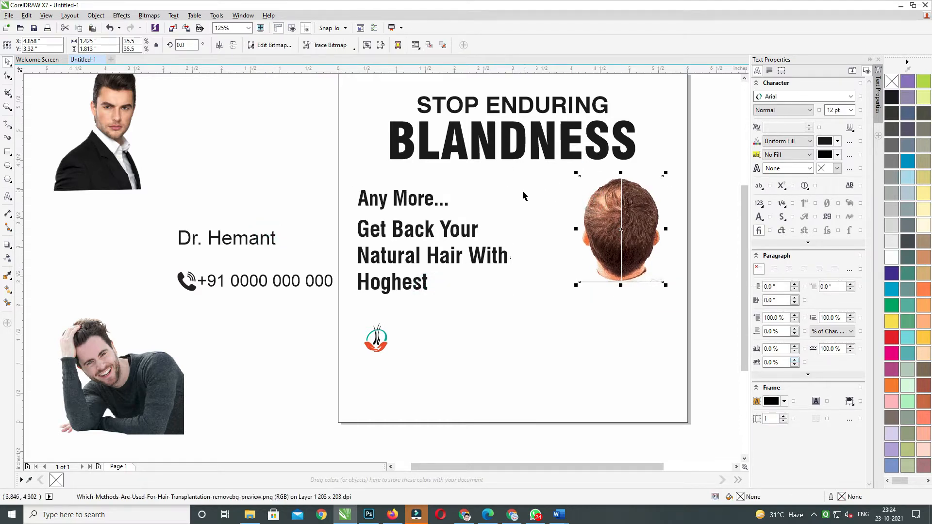
left_click_drag(381, 231, 389, 267)
scroll(316, 187, "down", 3)
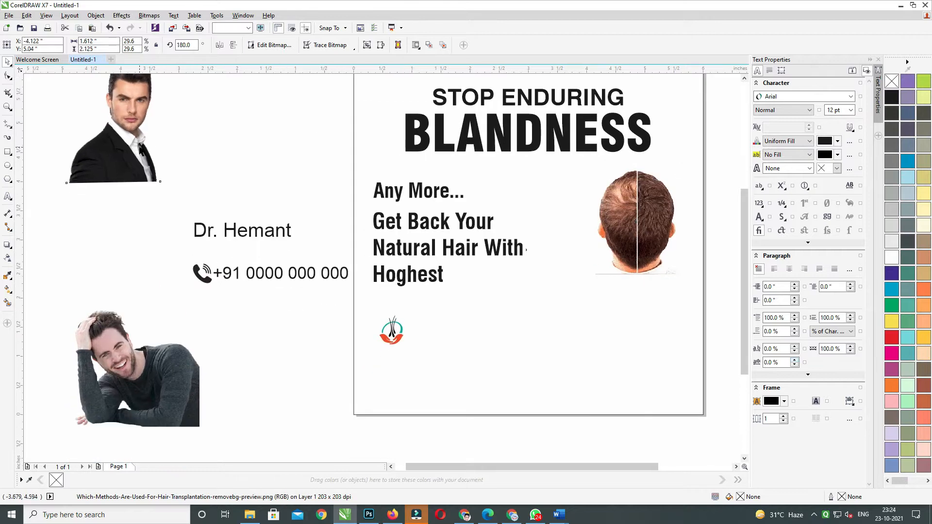
left_click_drag(146, 379, 599, 349)
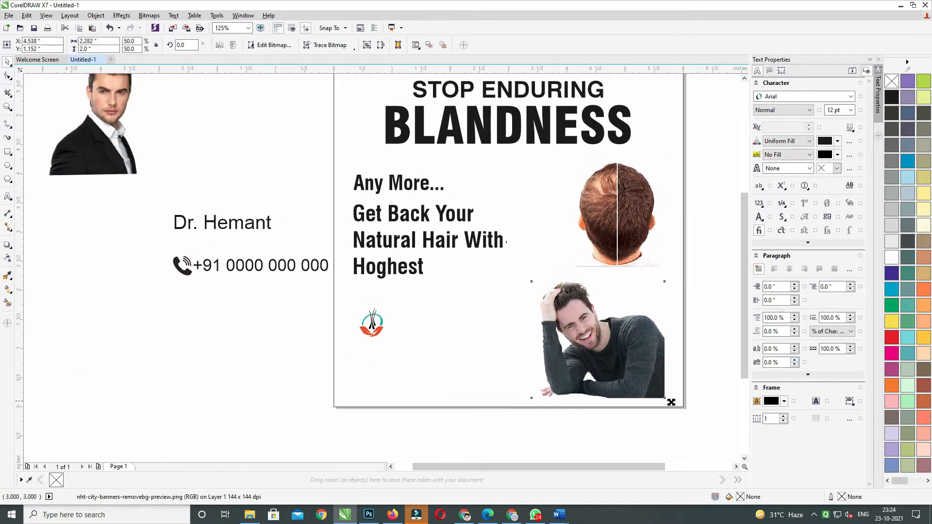
- Enlarge the smiling man's photo slightly and align it with the page's right and bottom edges
left_click_drag(672, 403, 677, 407)
left_click(502, 364, "shift")
key("r")
left_click(691, 469)
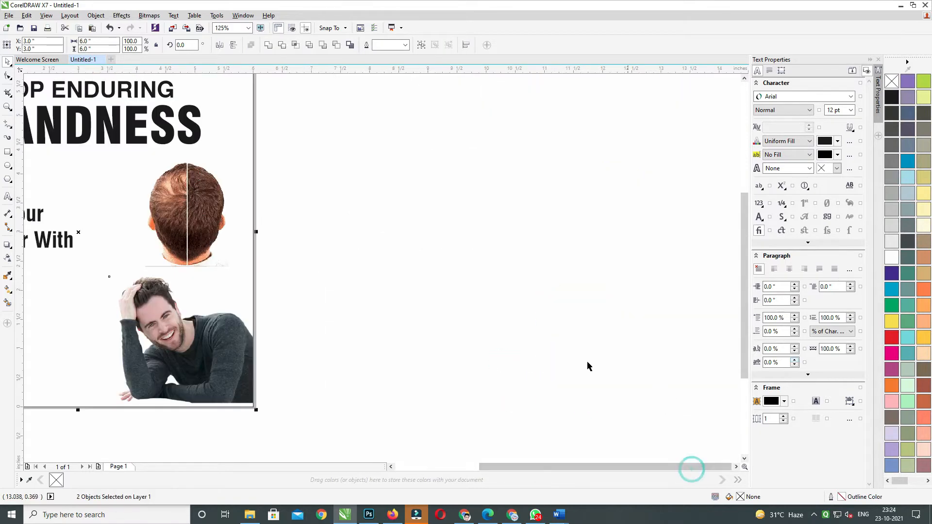
left_click_drag(410, 331, 639, 266)
left_click(443, 285)
left_click(269, 310, "shift")
key("b")
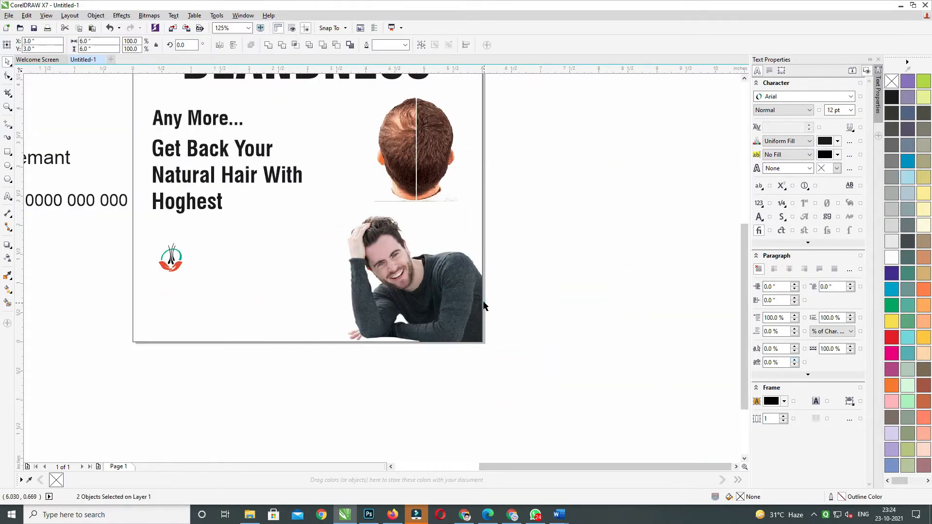
- Enlarge the smiling man's photo to about 2.58 inches wide, keeping it in the page's lower-right corner
left_click(484, 302)
left_click_drag(532, 283, 569, 309)
left_click(441, 311)
left_click_drag(376, 240, 367, 234)
left_click_drag(425, 245, 517, 325)
left_click(425, 335, "shift")
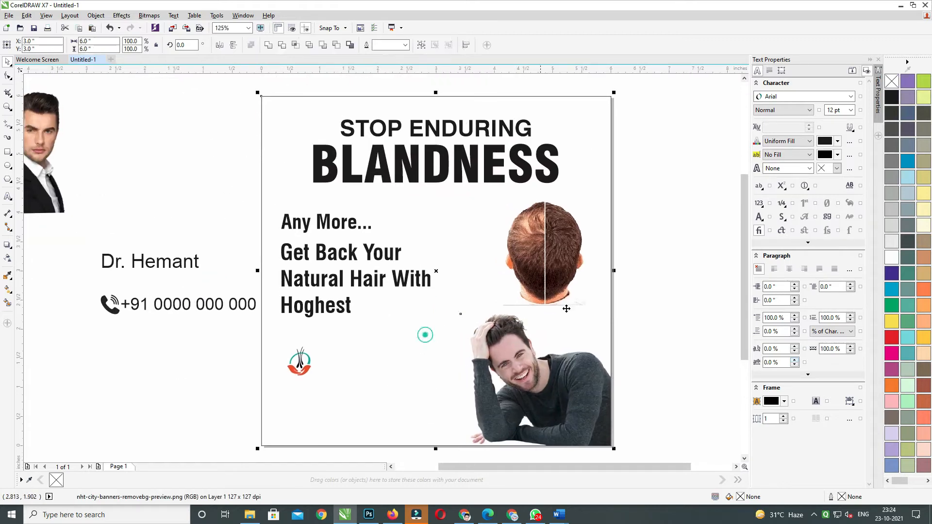
left_click(657, 261)
- Move the small hands-and-hair logo off the page, below the phone number
left_click(566, 353)
left_click_drag(334, 346, 397, 332)
left_click_drag(421, 385, 421, 384)
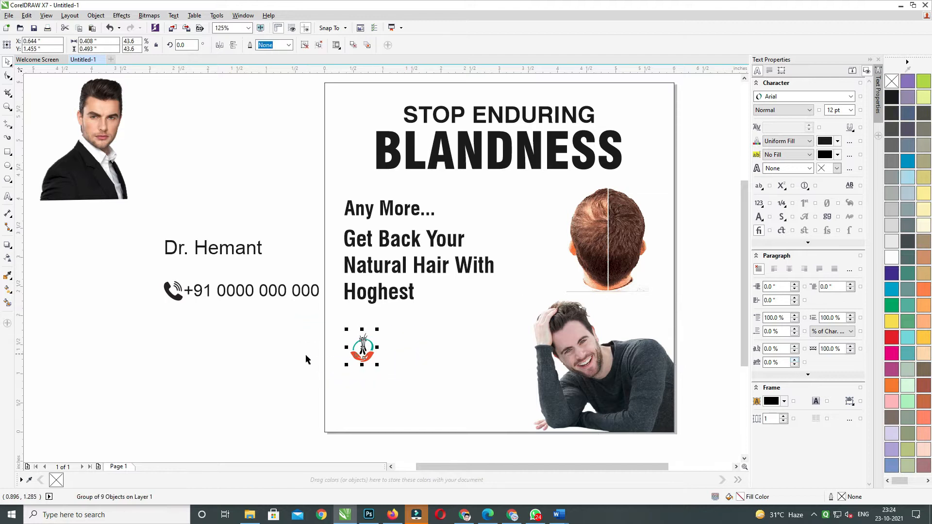
left_click(266, 348)
left_click_drag(274, 364, 272, 364)
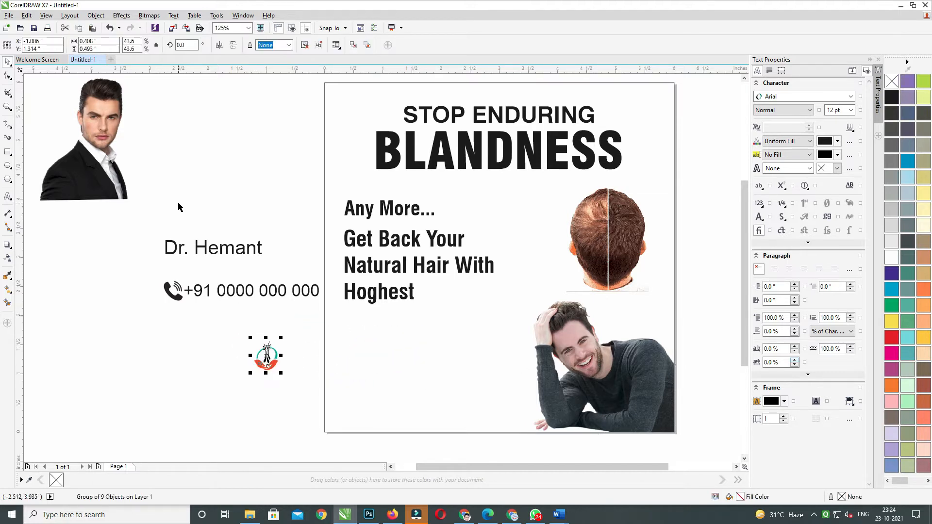
- Add a page-sized rectangle and align the smiling man's photo with its right edge
left_click(11, 152)
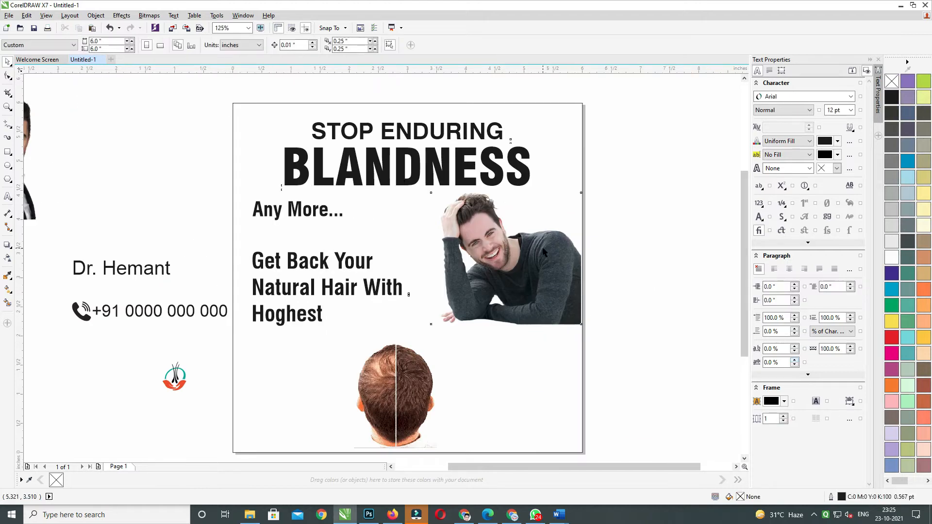
left_click(543, 248)
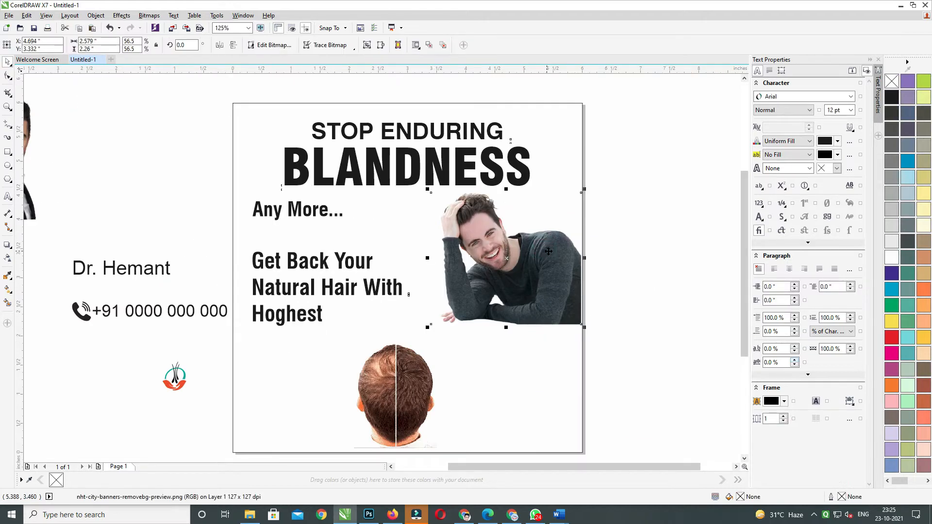
key("Down")
left_click(559, 362, "shift")
key("r")
left_click(595, 311)
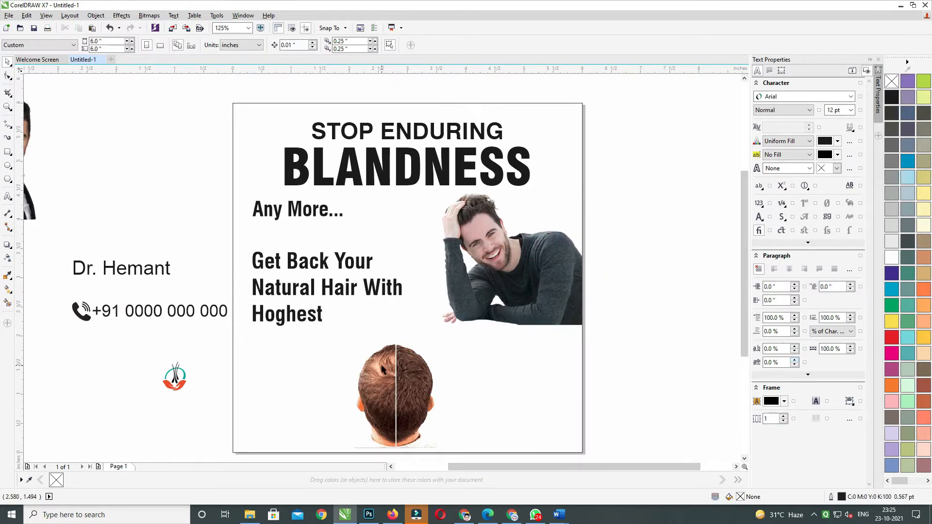
- Move the hair image to the page's lower-left area, beneath the "Get Back Your Natural Hair With Hoghest" text
left_click(382, 370)
left_click_drag(400, 380, 291, 386)
left_click(308, 260)
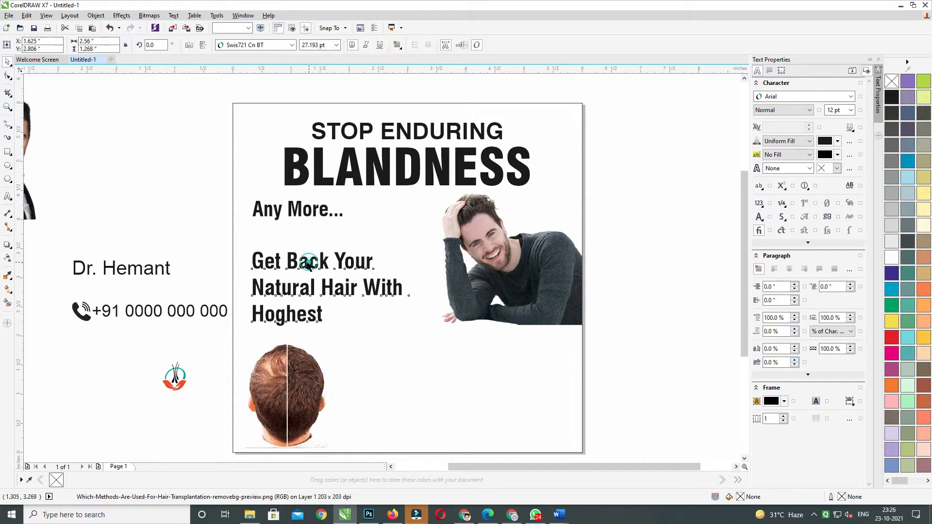
left_click(301, 214)
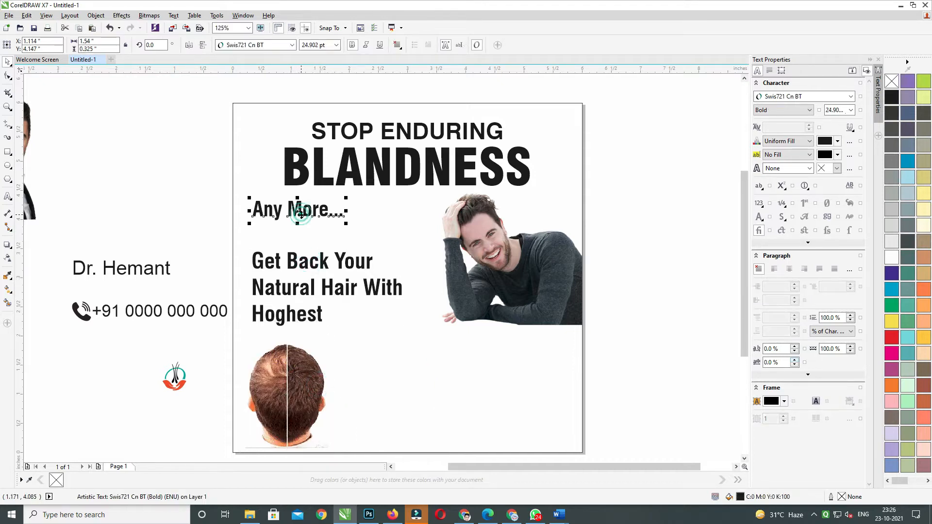
- Draw a square about 0.15 inch wide below "Any More..." and give it a light green fill without outline
left_click(8, 152)
left_click_drag(249, 234, 258, 242)
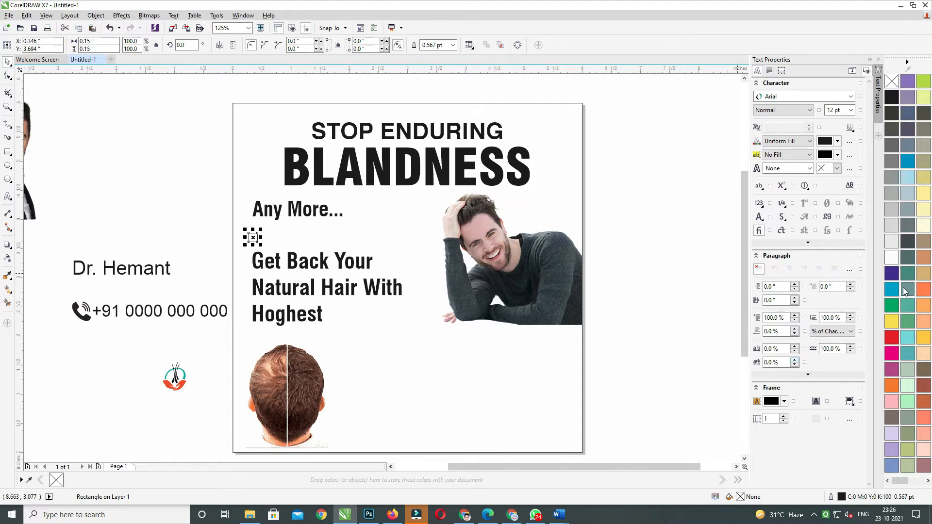
left_click(893, 305)
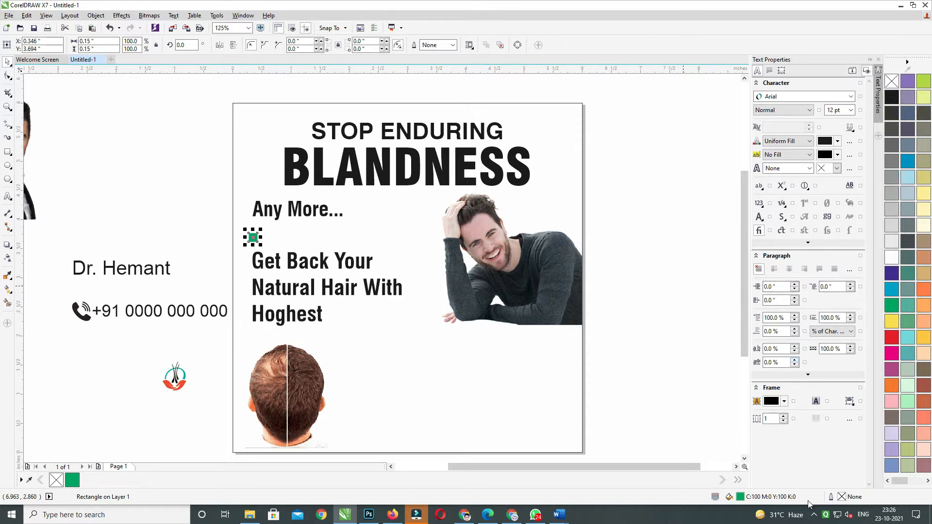
double_click(741, 497)
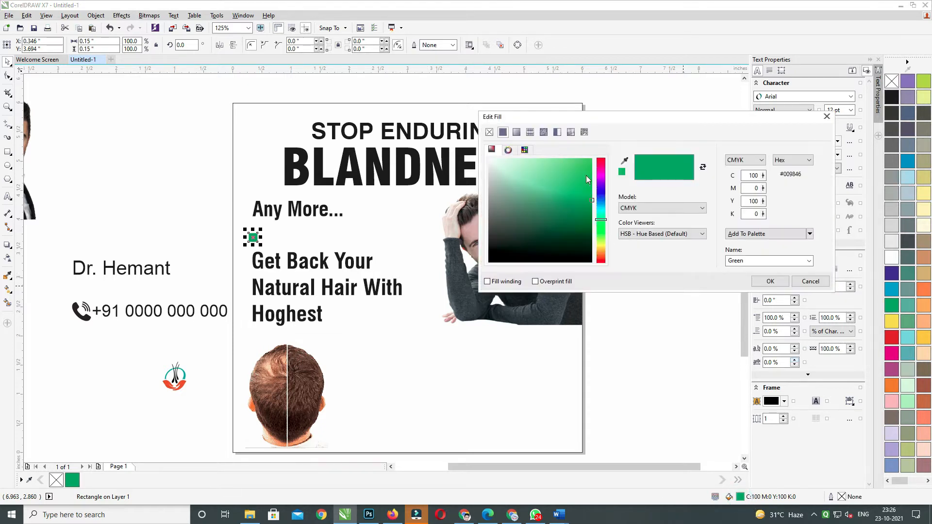
left_click(579, 165)
left_click(770, 281)
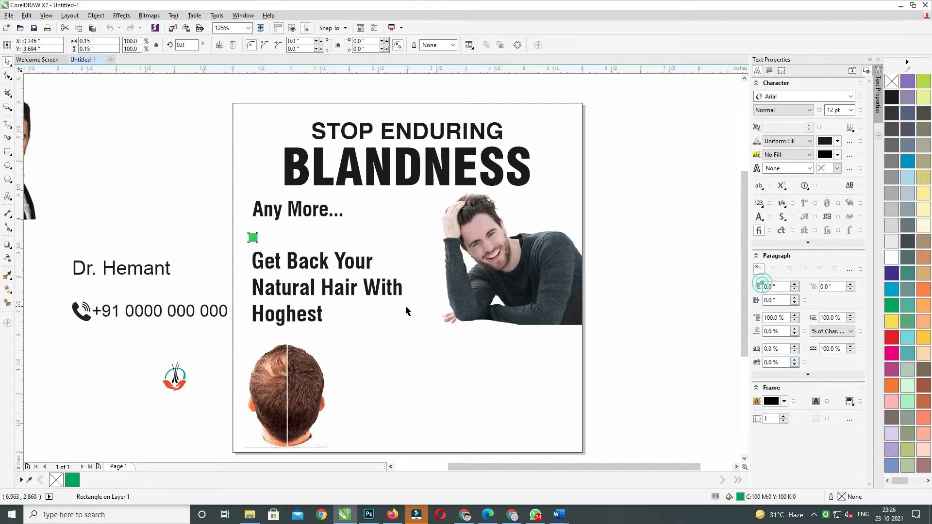
- Make two adjoining mirrored copies of the green square to its right, filling them red and cyan
left_click(248, 238)
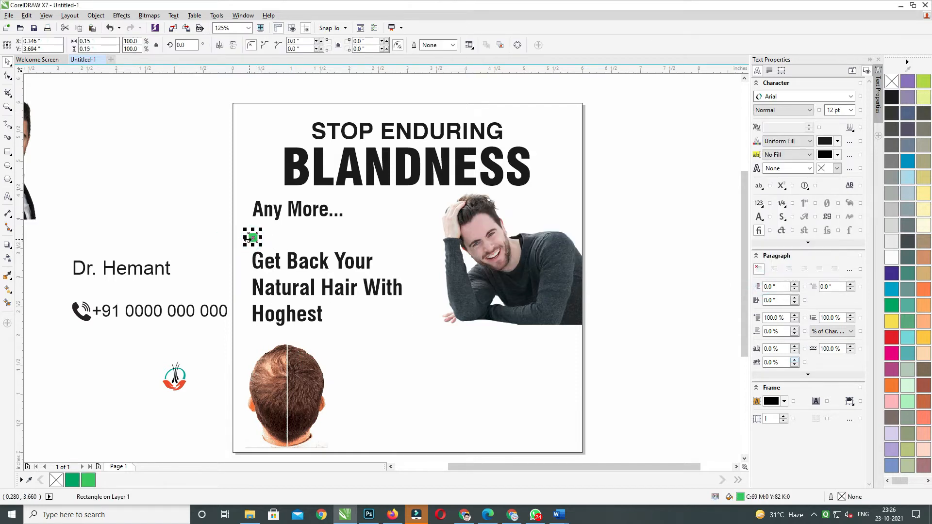
left_click_drag(261, 238, 264, 239)
right_click(264, 239)
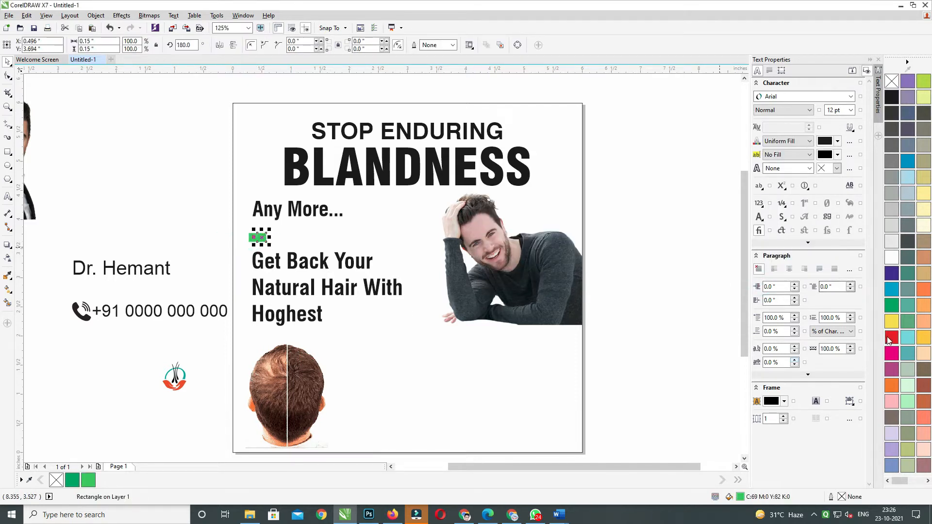
left_click(890, 339)
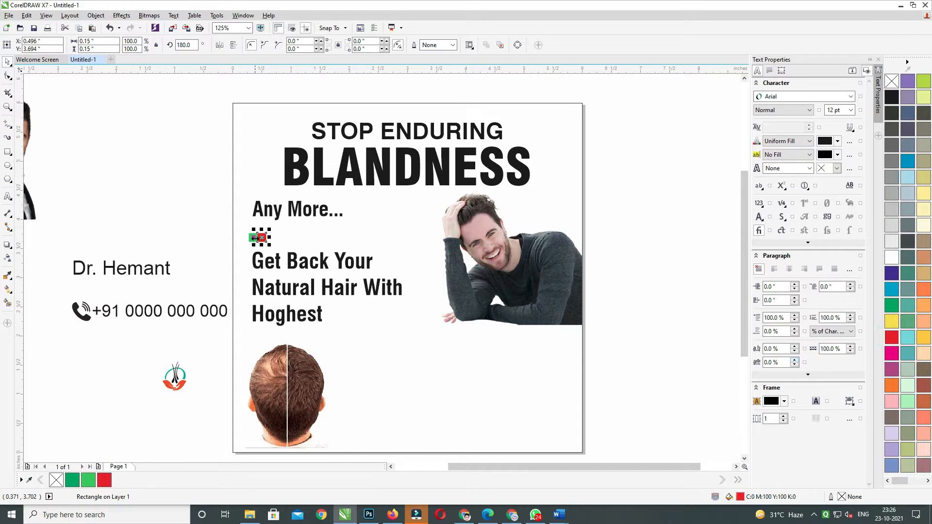
left_click_drag(254, 238, 275, 237)
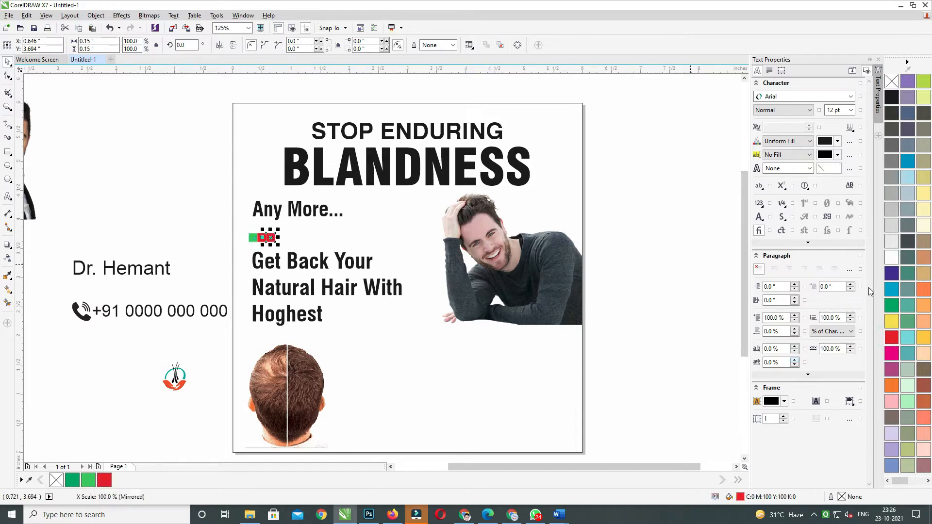
left_click(891, 289)
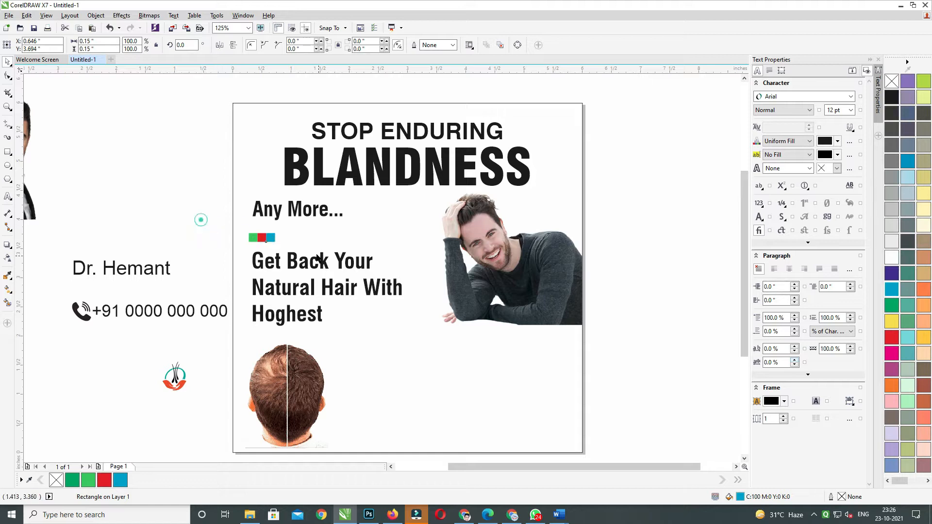
- Recolour the three small squares blue, green and orange from left to right
left_click_drag(201, 220, 318, 259)
left_click(146, 220)
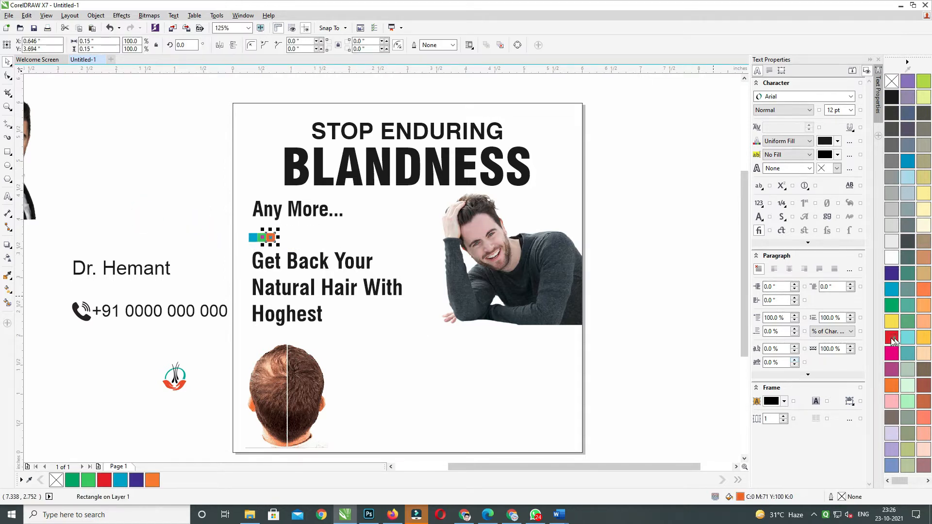
left_click_drag(216, 228, 338, 256)
left_click(171, 228)
- Separate the three coloured squares with small gaps, making the row about 0.49 inch wide, and group them
left_click(274, 239)
left_click_drag(283, 244, 291, 250)
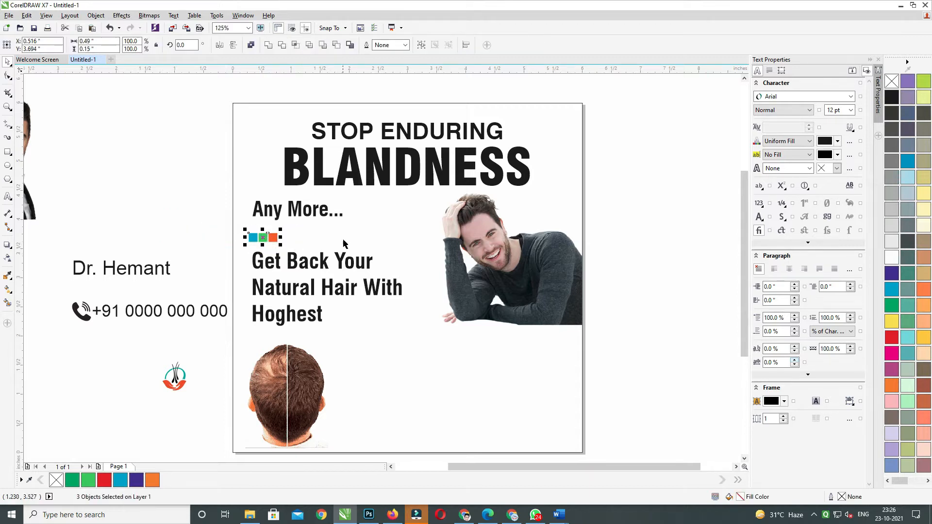
key("ctrl+g")
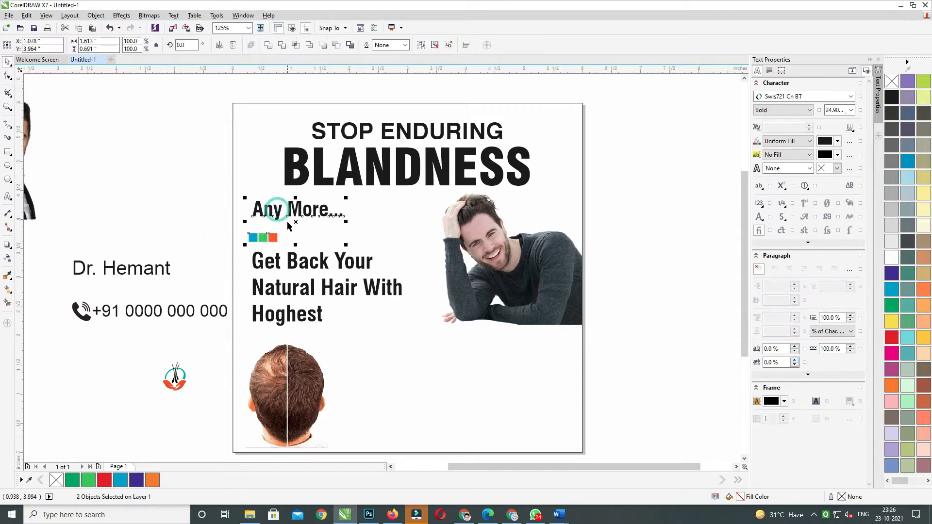
- Align the group of coloured squares with the left edge of the "Any More..." text
left_click(182, 240)
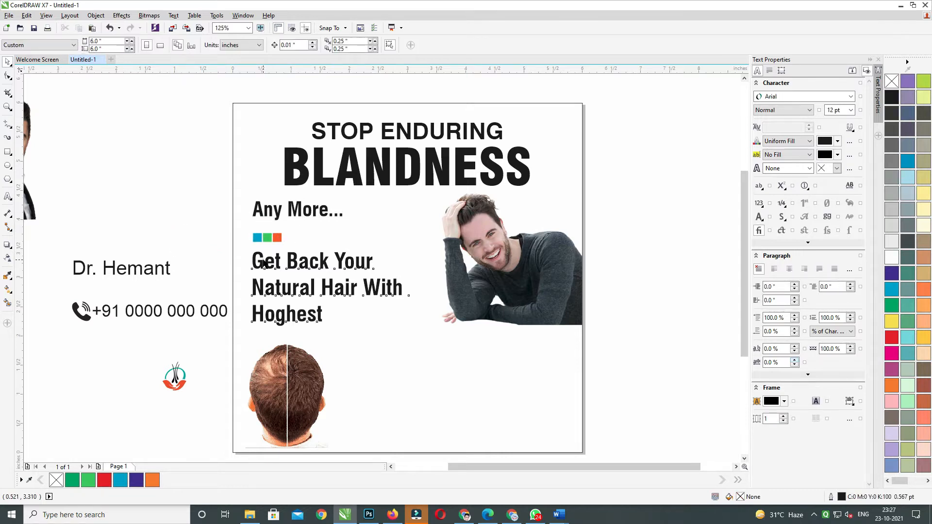
left_click(262, 263)
left_click(208, 244)
left_click(298, 250)
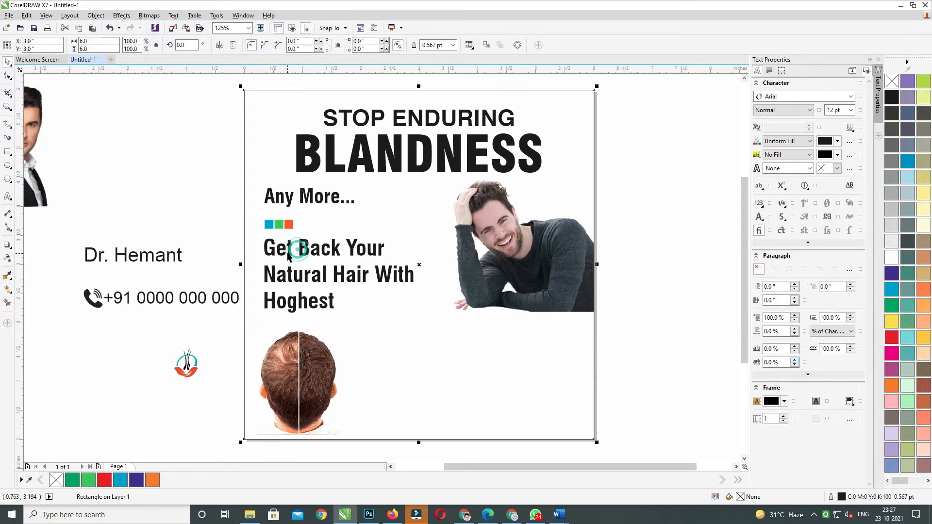
left_click(288, 255)
left_click(324, 343)
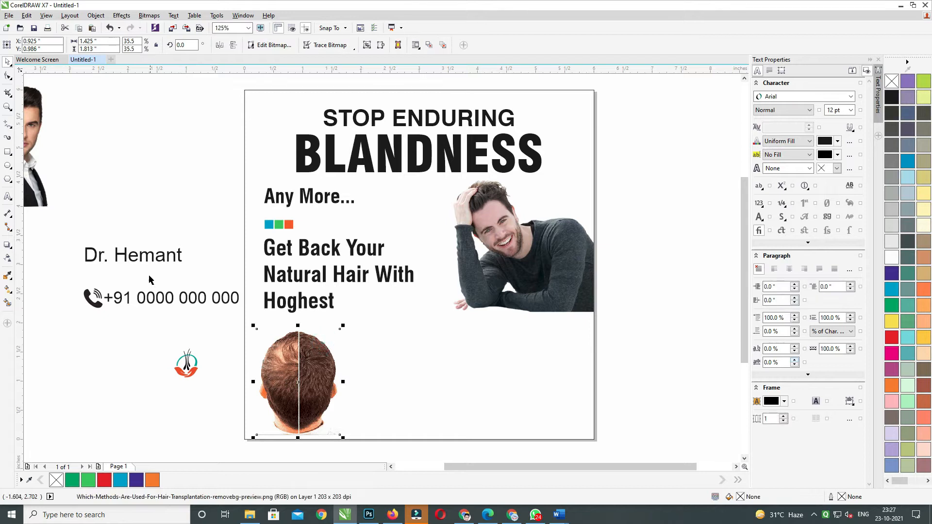
- Place the doctor's name and the logo, reduced to about 0.34 inch wide, right of the hair image, aligning their horizontal centres
left_click_drag(152, 257, 474, 362)
left_click_drag(195, 364, 410, 342)
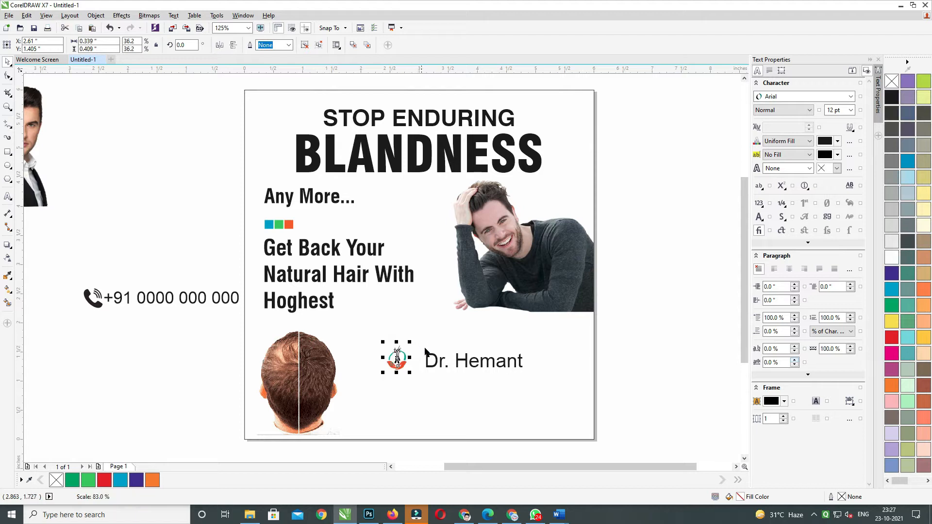
left_click(427, 361, "shift")
key("e")
left_click(613, 318)
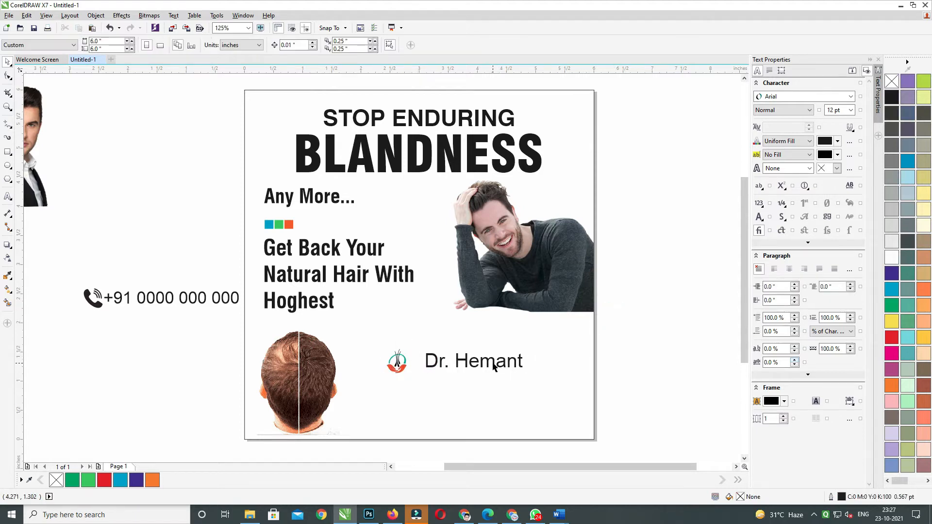
- Set the doctor's name in Swis721 BlkCn BT and enlarge it to about 31 pt
double_click(492, 363)
key("ctrl+a")
left_click(292, 44)
mouse_move(284, 105)
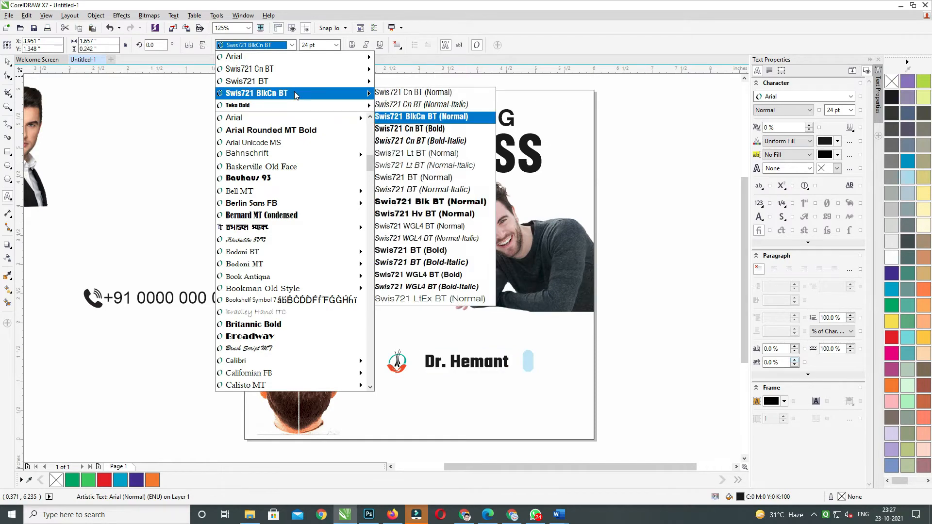
left_click(296, 95)
key("ctrl+space")
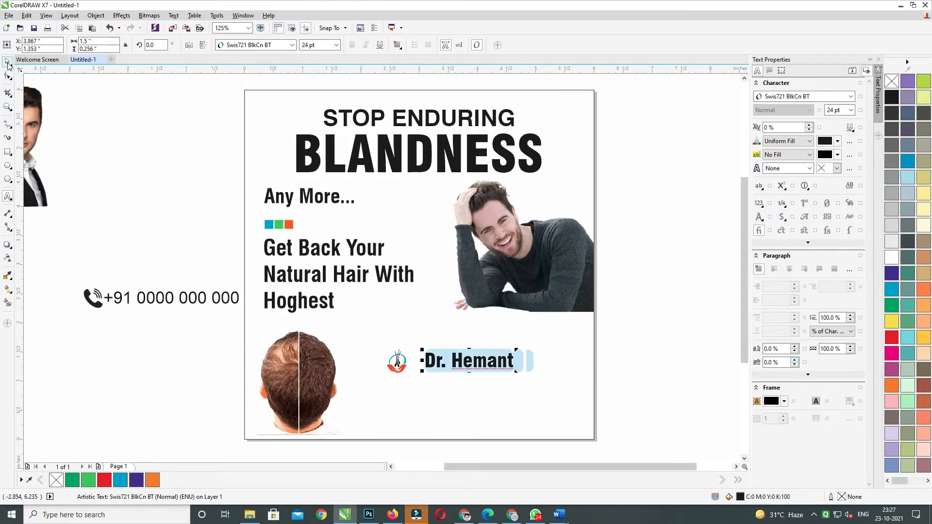
mouse_move(517, 370)
left_mouse_down()
mouse_move(536, 378)
mouse_move(534, 364)
left_mouse_up()
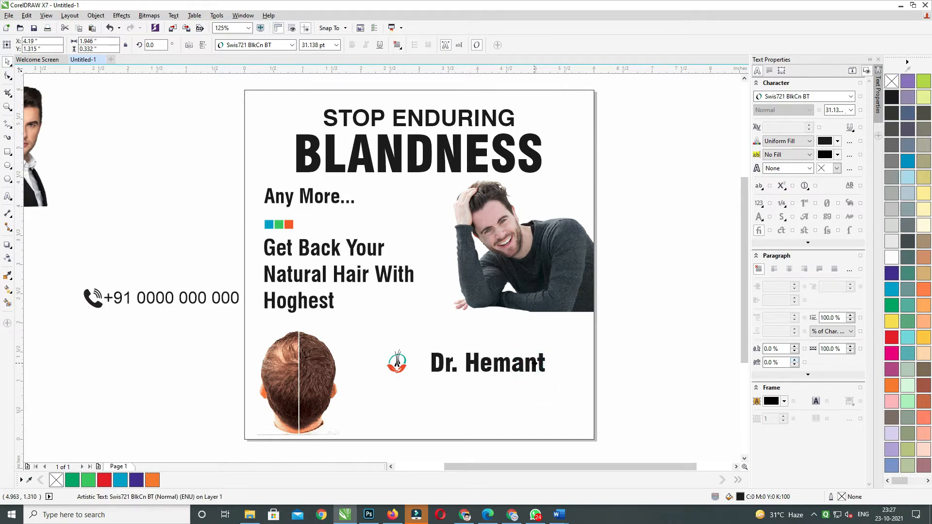
- Align the logo and the enlarged doctor's name on a common horizontal centre line
left_click(394, 373)
left_click(429, 369, "shift")
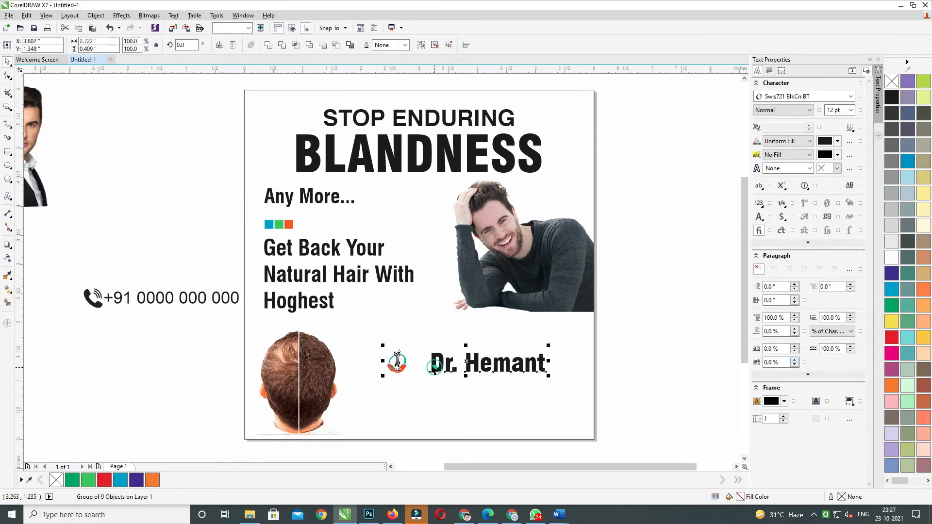
key("e")
left_click(239, 357)
- Enlarge the logo and bring it closer to the doctor's name, scaling both together to about 2.77 inches wide
left_click_drag(401, 369, 423, 345)
left_click(436, 362, "shift")
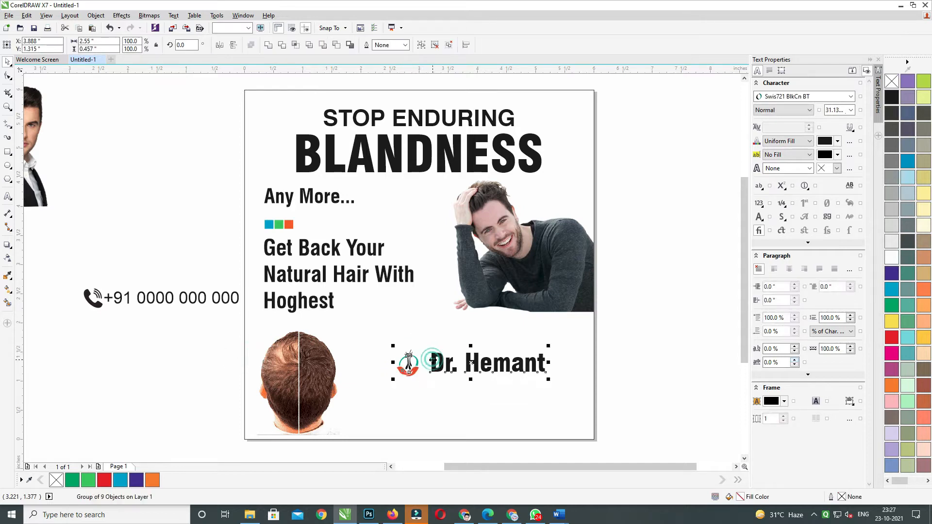
left_click_drag(551, 378, 531, 373)
left_click_drag(427, 360, 431, 346)
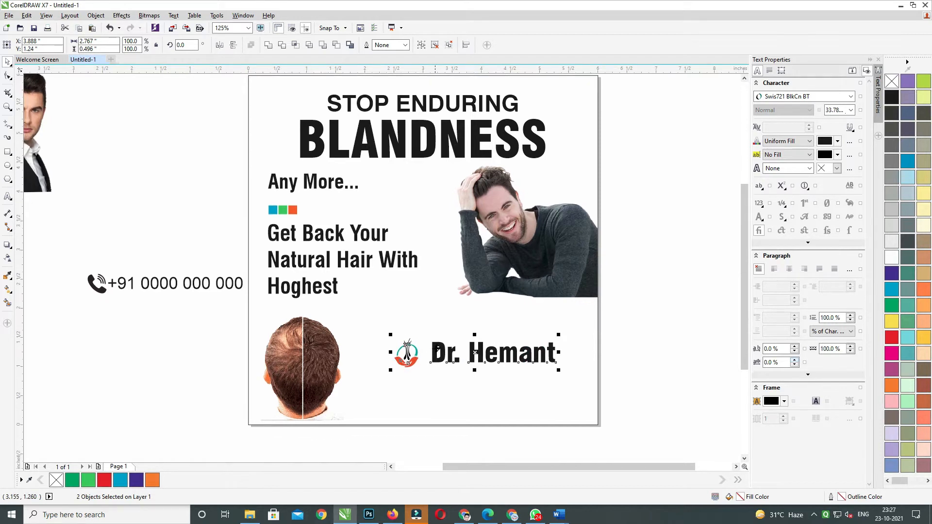
- Nudge the coloured squares and the "Get Back Your Natural Hair With Hoghest" text up, closer to "Any More..."
left_click(316, 235)
mouse_move(214, 208)
left_mouse_down()
mouse_move(383, 292)
mouse_move(379, 283)
left_mouse_up()
left_click_drag(229, 194, 498, 322)
key("Up")
key("Up")
key("Up")
key("Up")
- Nudge the coloured squares slightly down and the paragraph below them slightly up to even out the spacing
left_click(280, 204)
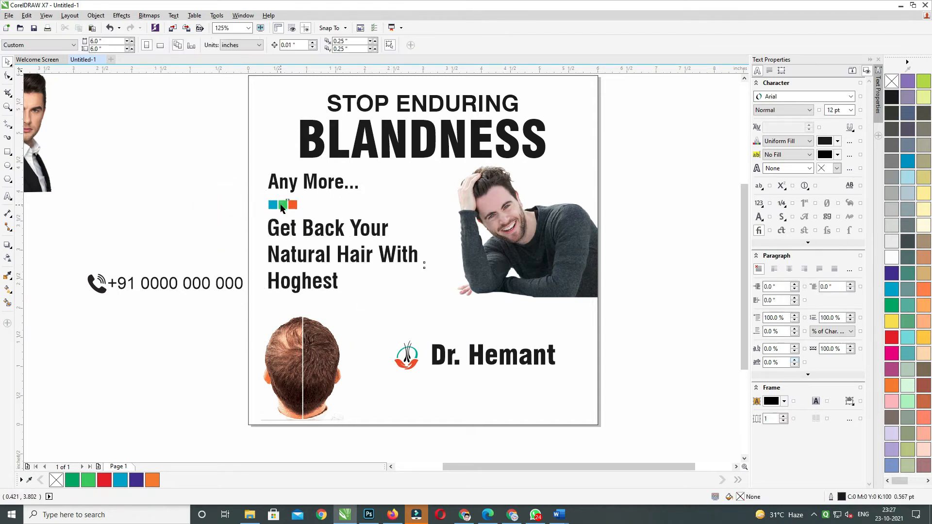
key("Down")
left_click_drag(233, 197, 467, 314)
key("Up")
key("Up")
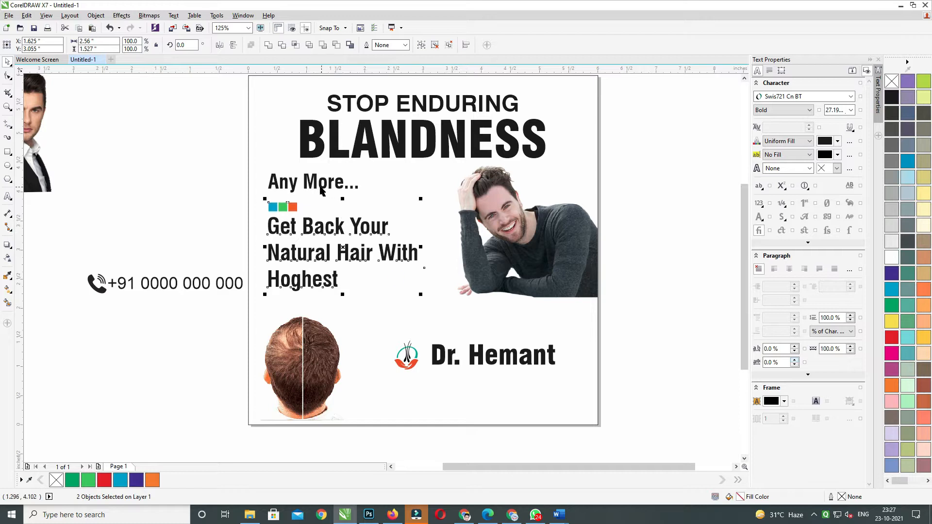
- Nudge "Any More...", the coloured squares and the paragraph slightly left together
left_click(320, 191, "shift")
key("Left")
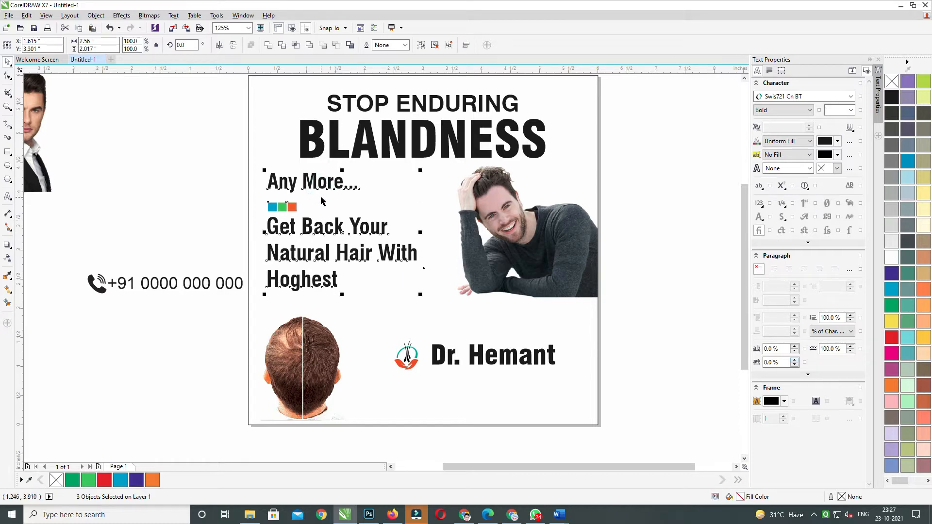
key("Left")
key("Left")
key("Left")
key("Left")
key("Left")
key("Left")
key("Left")
key("Left")
left_click(198, 210)
- Place the phone number with its icon just below the doctor's name and centre it under the name
left_click_drag(218, 293, 562, 398)
left_click(478, 362, "shift")
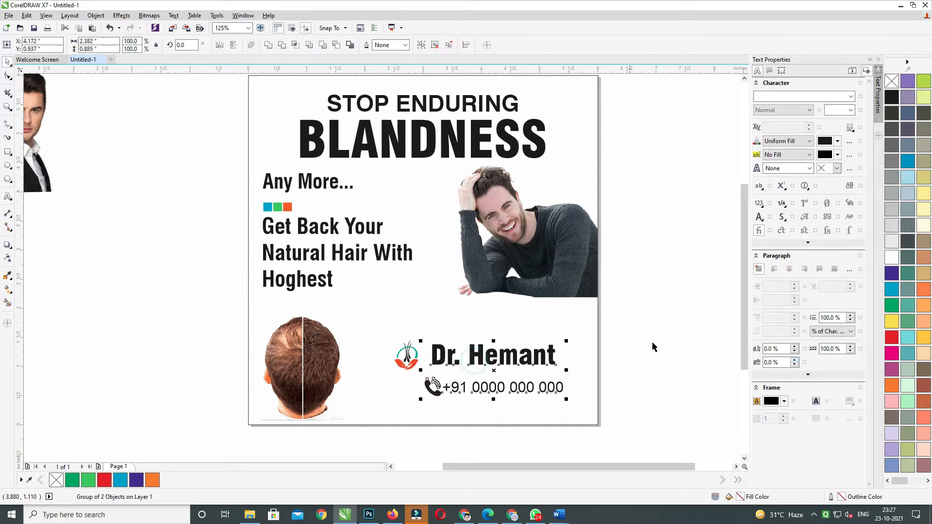
left_click(652, 345)
left_click(504, 384)
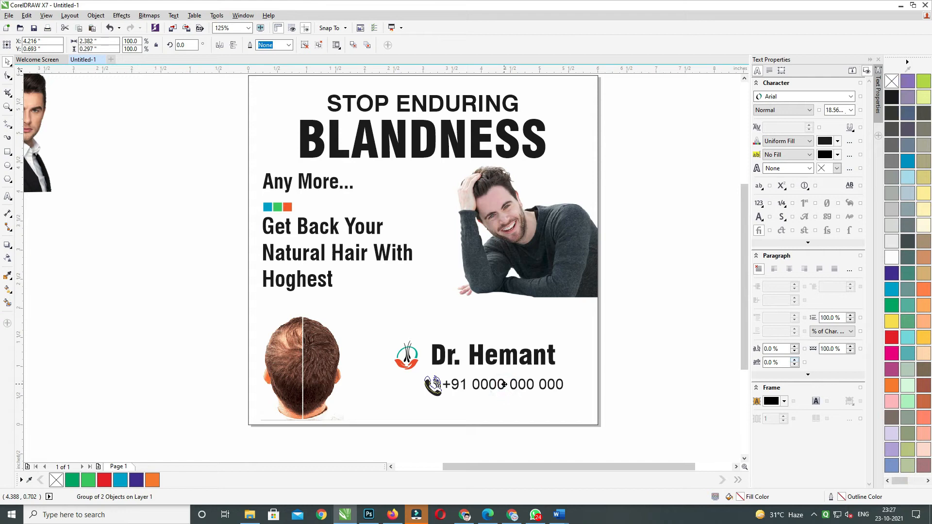
left_click(441, 367)
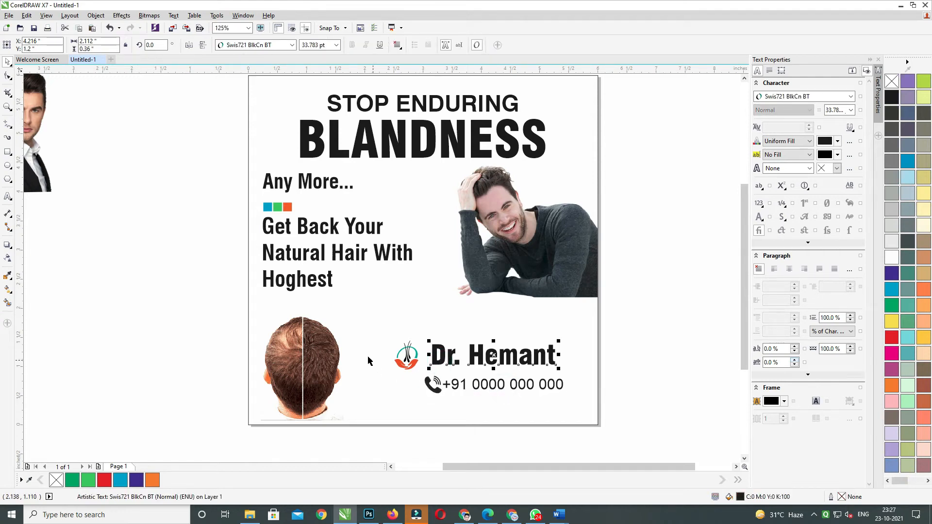
- Align the back-of-head hair image to the page's bottom edge and shift it slightly toward the page's left edge
left_click(299, 358)
left_click(374, 377, "shift")
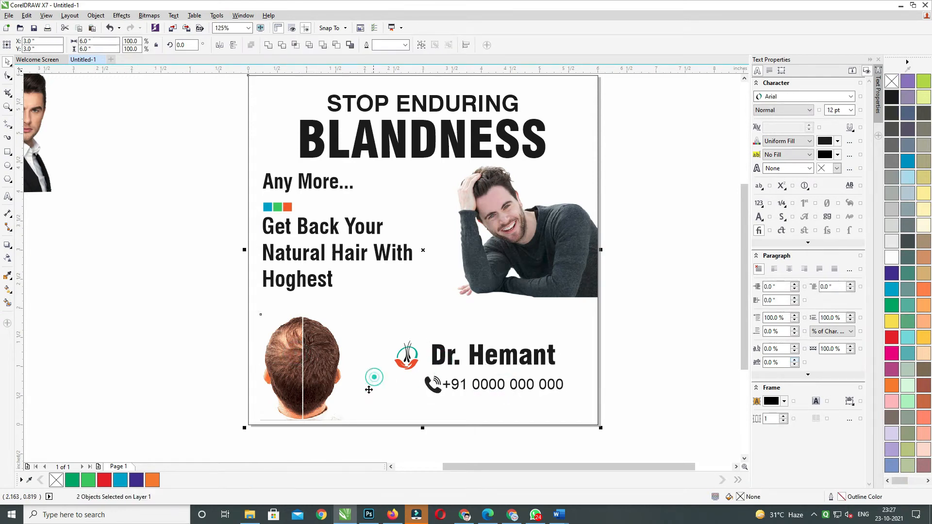
key("b")
left_click(355, 462)
left_click(312, 393)
left_click_drag(314, 393, 308, 393)
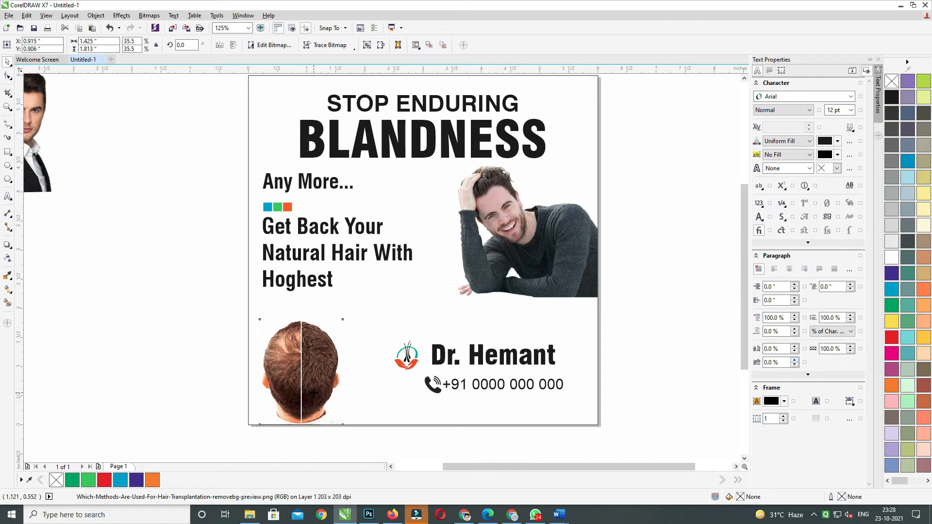
- Nudge the logo, doctor's name and phone number together left and slightly down
left_click_drag(400, 447, 636, 326)
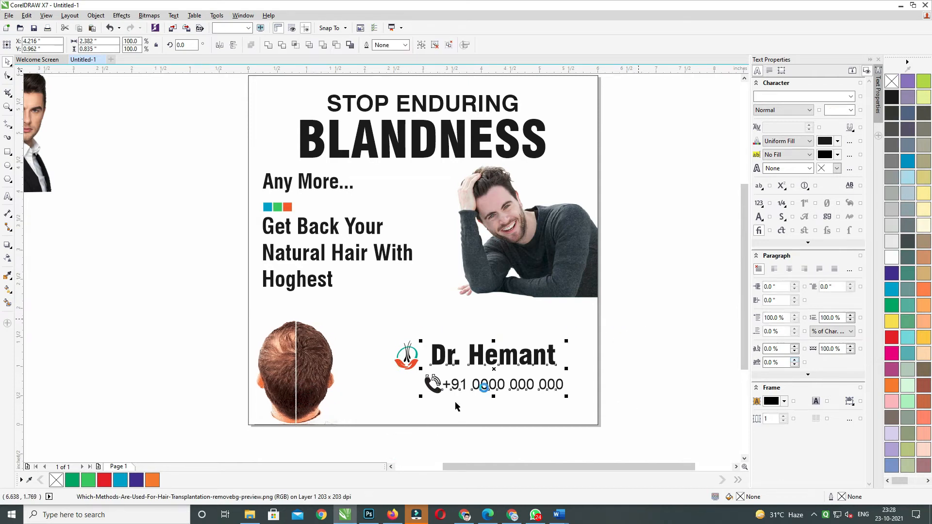
left_click_drag(349, 435, 652, 294)
key("Left")
key("Left")
key("Left")
key("Left")
key("Left")
key("Left")
key("Left")
key("Left")
key("Left")
key("Left")
key("Left")
key("Left")
key("Left")
key("Left")
key("Left")
key("Left")
key("Left")
key("Left")
key("Left")
key("Left")
key("Left")
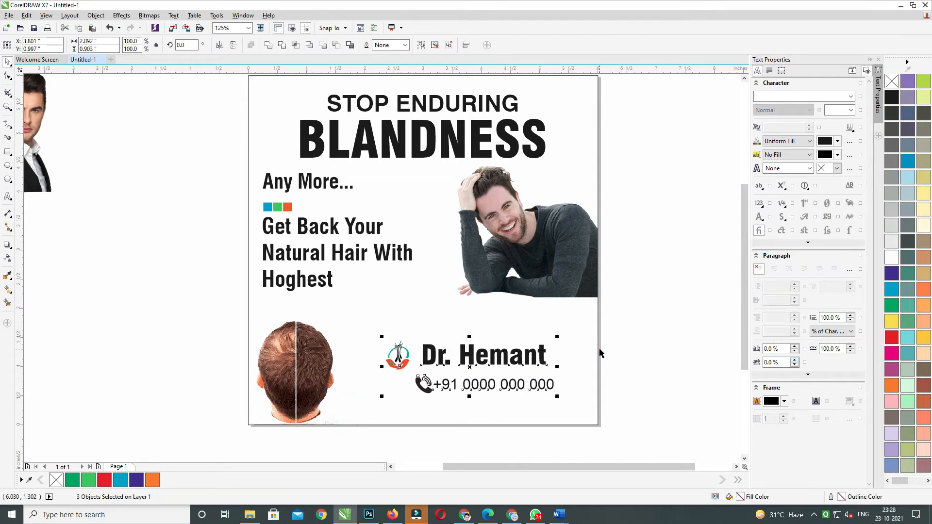
key("Down")
key("Down")
key("Down")
- Draw a thin bar about 2.8 by 0.033 inches above the hair image, filled cyan (C100) with no outline
left_click(7, 153)
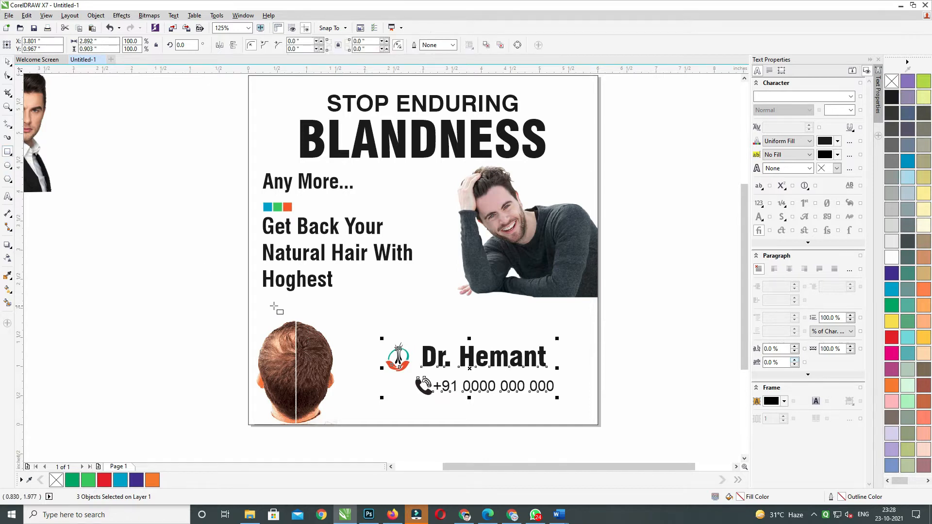
left_click_drag(261, 306, 428, 307)
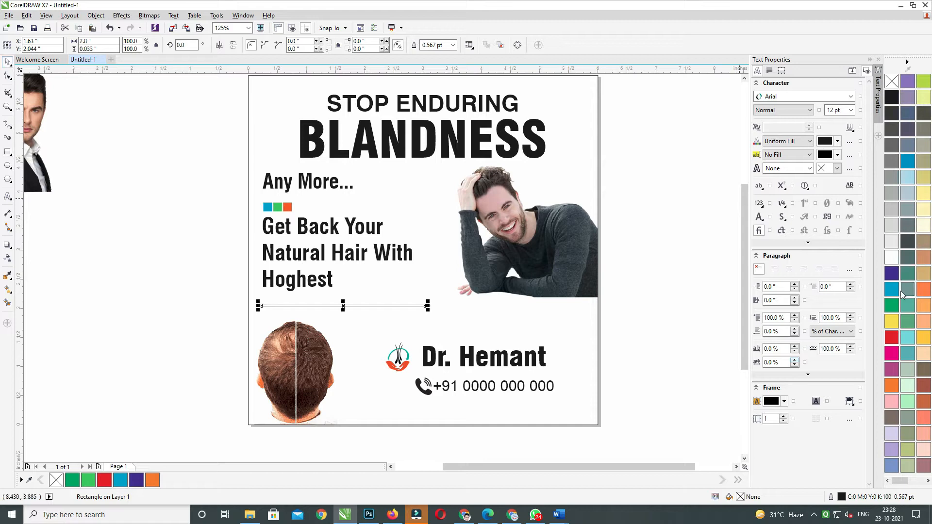
left_click(893, 290)
right_click(892, 80)
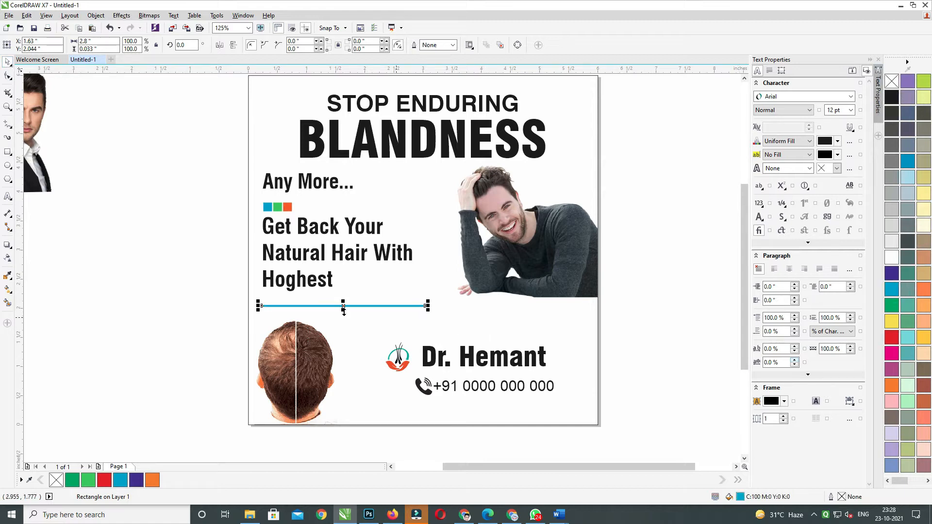
- Place the cyan bar flush with the left edge of the page
left_click_drag(275, 306, 270, 307)
left_click(266, 318, "shift")
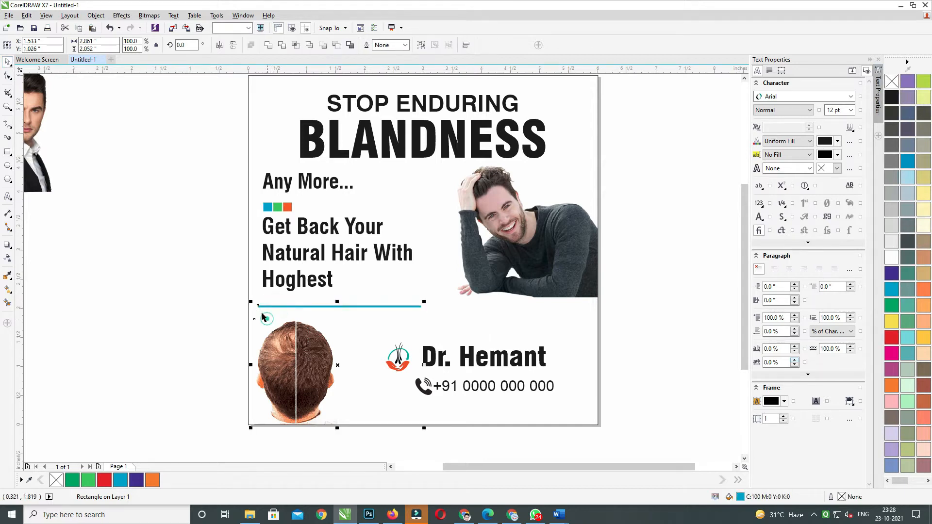
key("l")
left_click(182, 287)
left_click(274, 307)
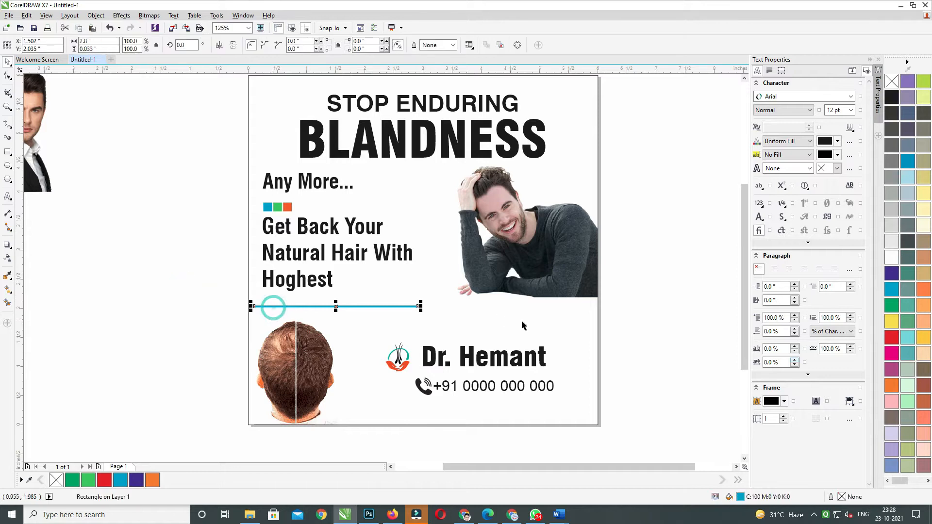
left_click(561, 321, "shift")
left_click(665, 298)
- Place a mirrored copy of the cyan bar at the same height, flush with the page's right edge
left_click(310, 306)
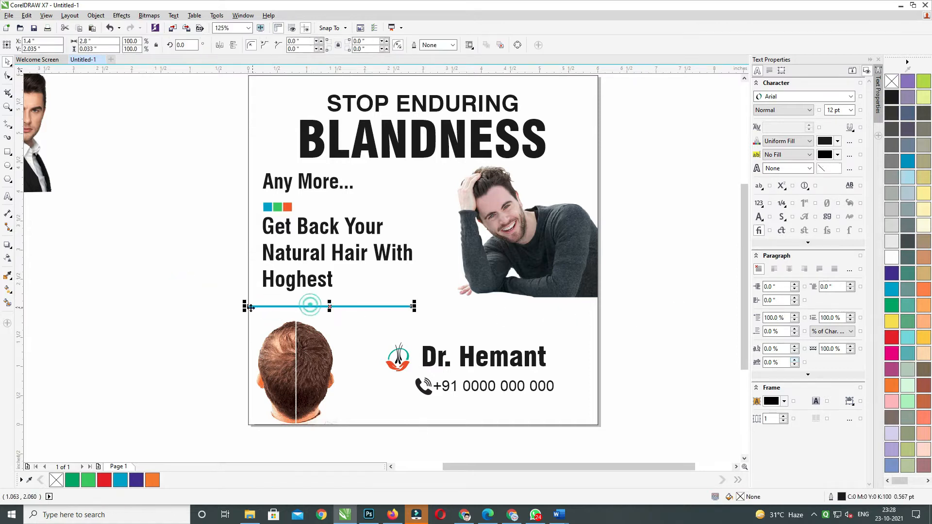
left_click_drag(246, 306, 541, 313)
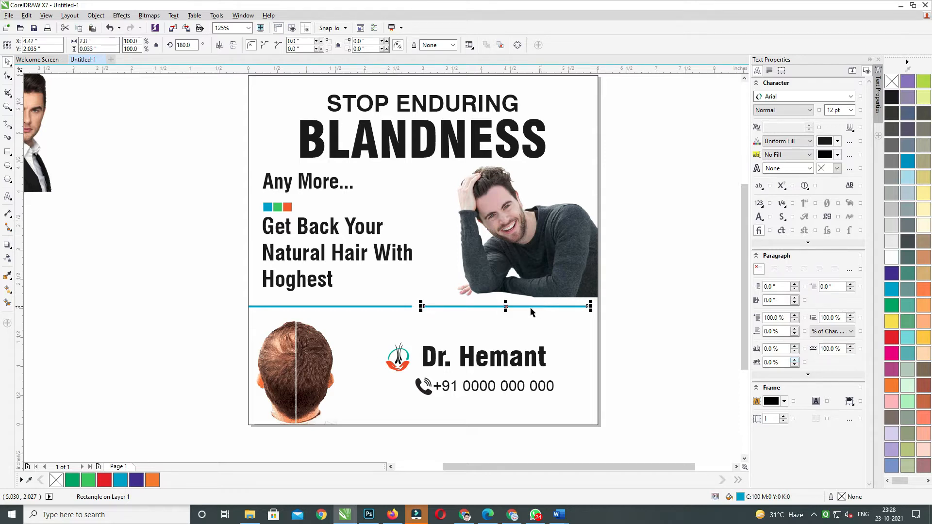
left_click(577, 338)
left_click(683, 304)
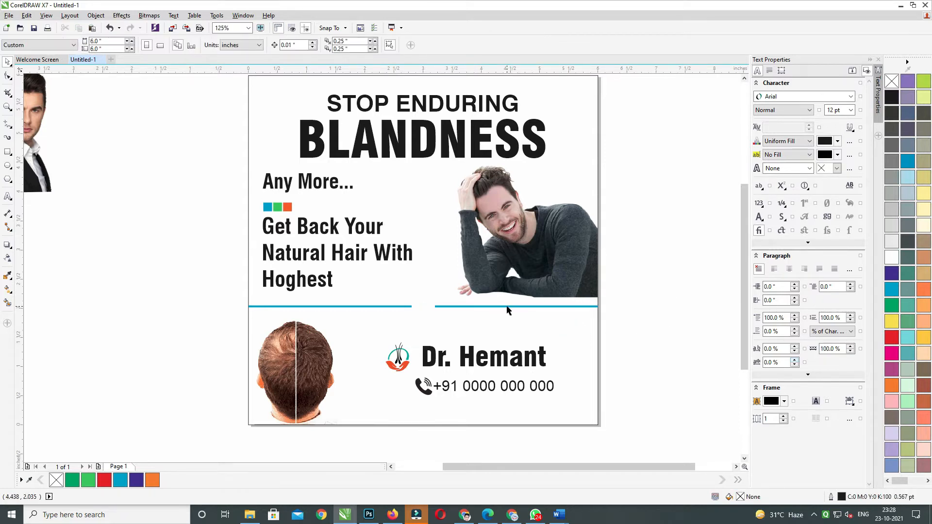
- Make a vertical copy of the cyan bar between the hair image and the logo, aligned to the page's bottom edge
left_click(497, 307)
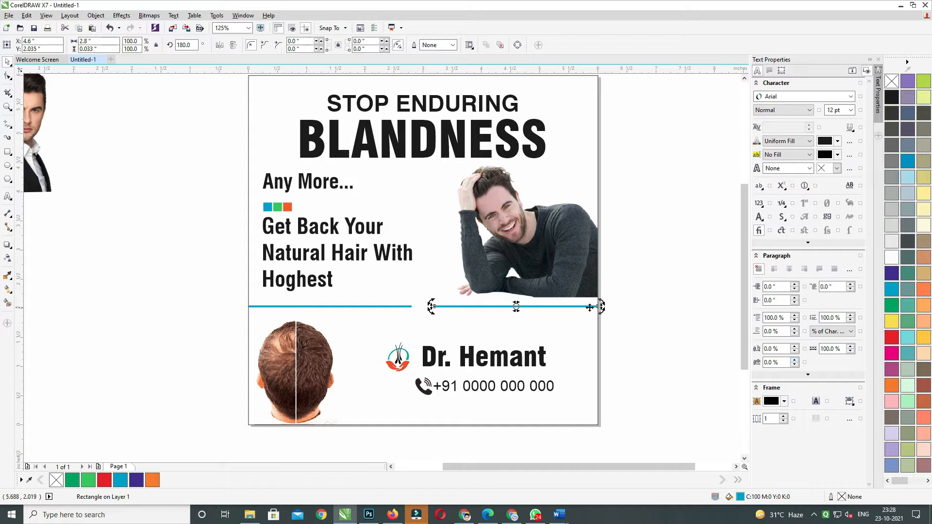
left_click_drag(600, 298, 381, 389)
left_click(398, 414, "shift")
left_click(581, 333)
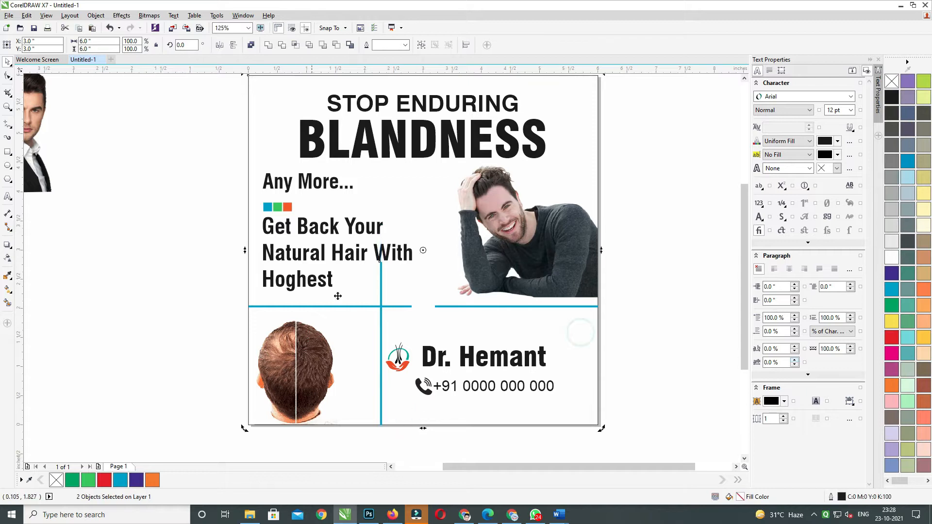
- Shorten the vertical cyan bar to about 1.575 inches so it fits below the horizontal bars
left_click(381, 284)
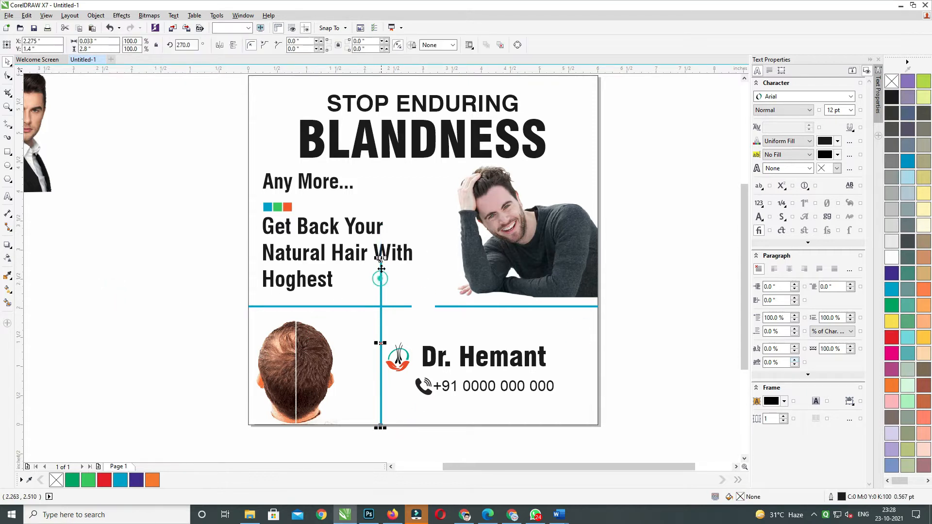
left_click_drag(381, 261, 379, 315)
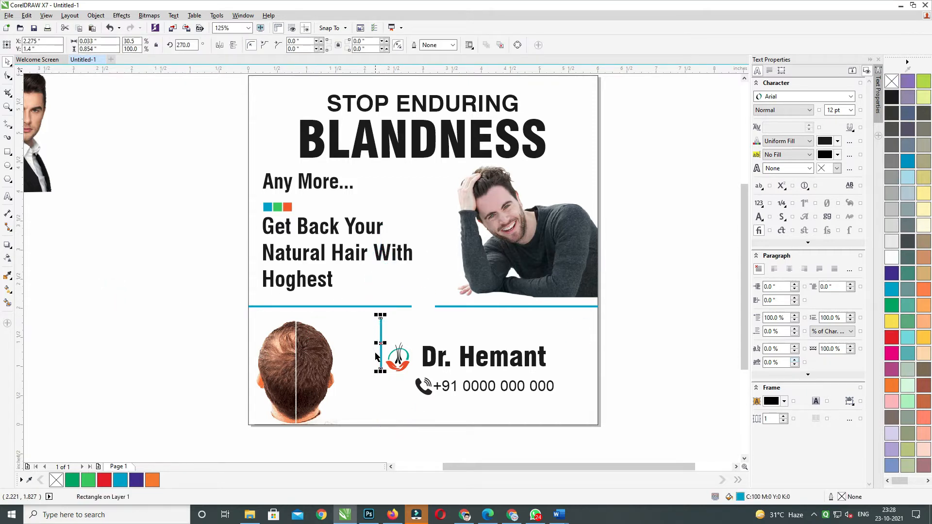
mouse_move(380, 376)
left_mouse_down()
mouse_move(381, 347)
mouse_move(381, 381)
left_mouse_up()
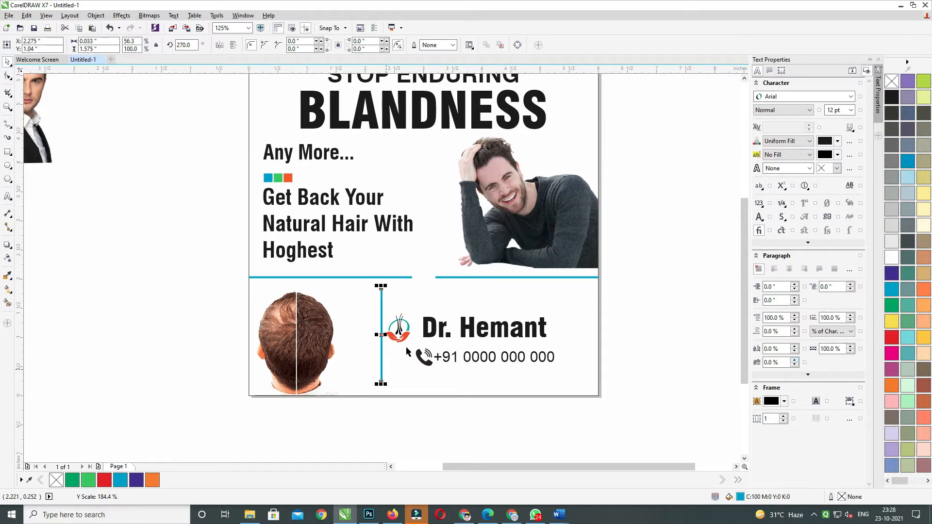
- Right-align the phone number with the logo and doctor's name, and nudge it slightly down
left_click(399, 326)
left_click(429, 323, "shift")
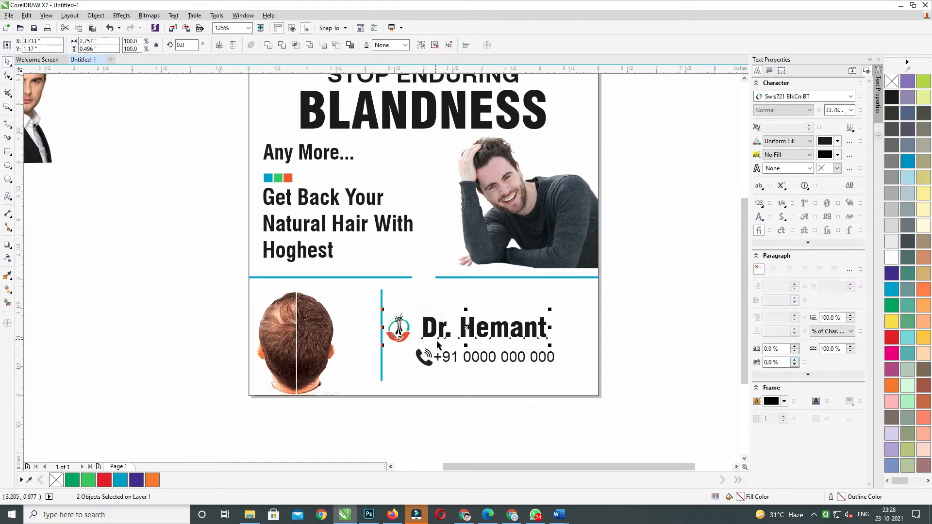
left_click(465, 364)
left_click(468, 326, "shift")
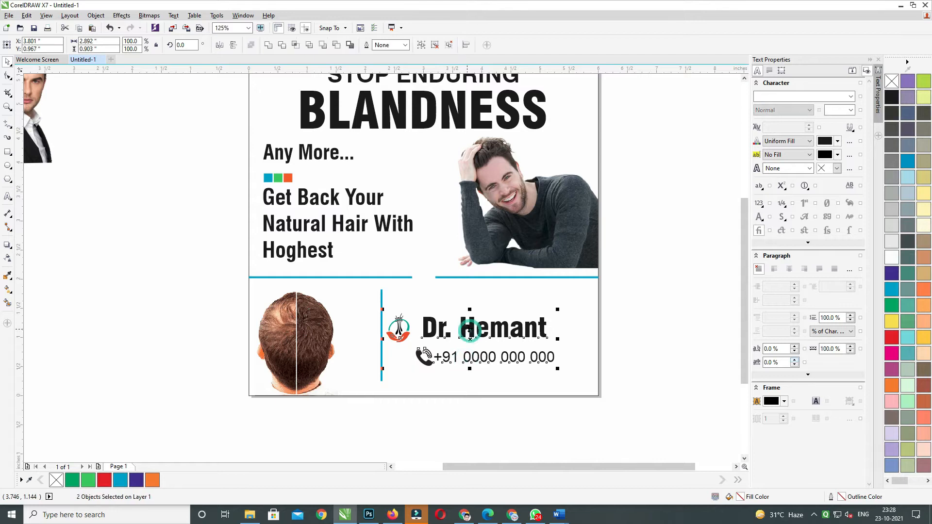
key("r")
left_click(491, 362)
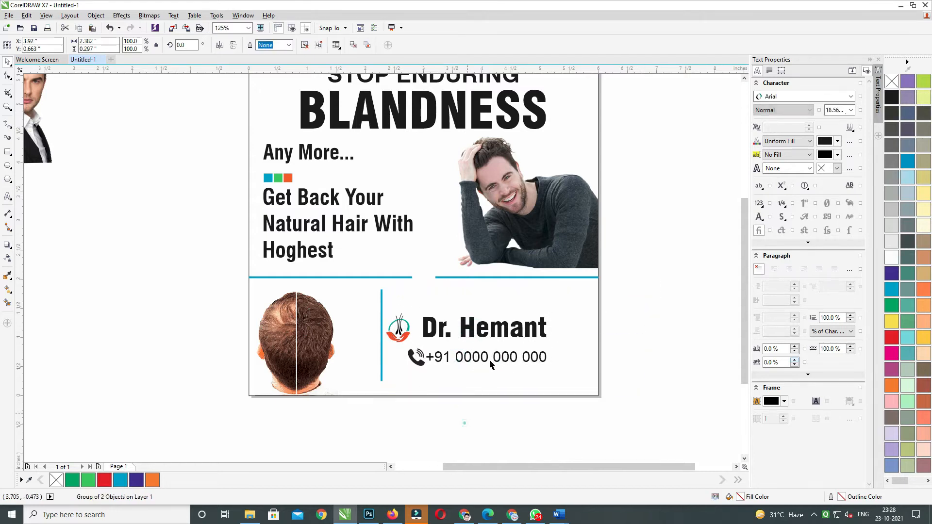
key("Down")
key("Down")
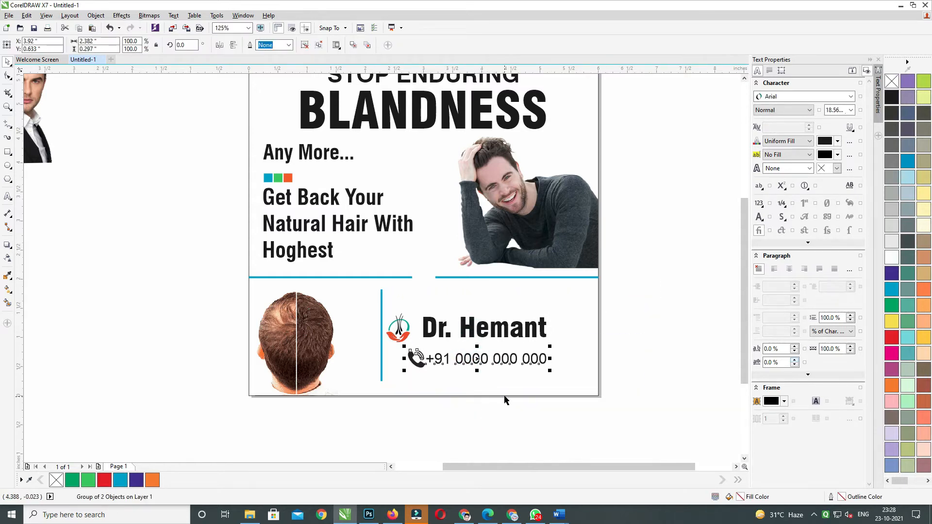
- Group the logo, doctor's name and phone number, and centre the group vertically on the vertical cyan bar
left_click(484, 332, "shift")
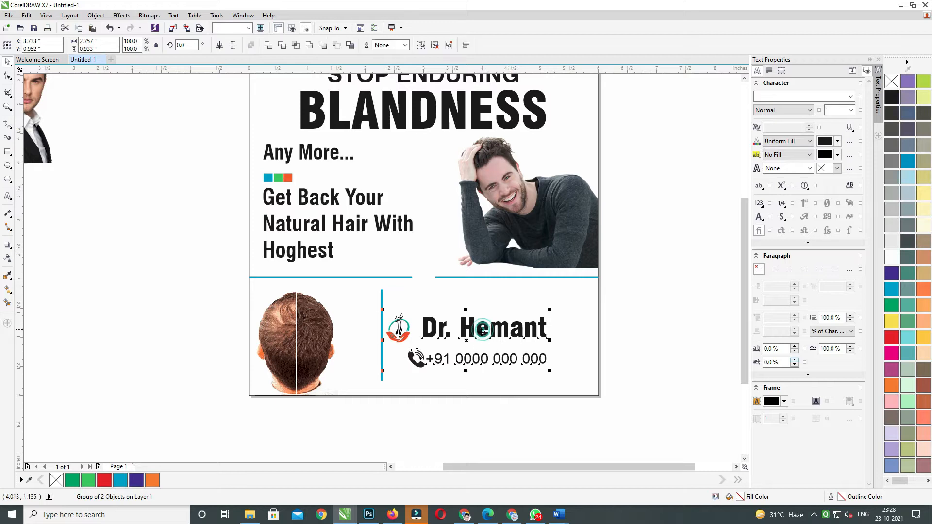
key("ctrl+g")
left_click(382, 332, "shift")
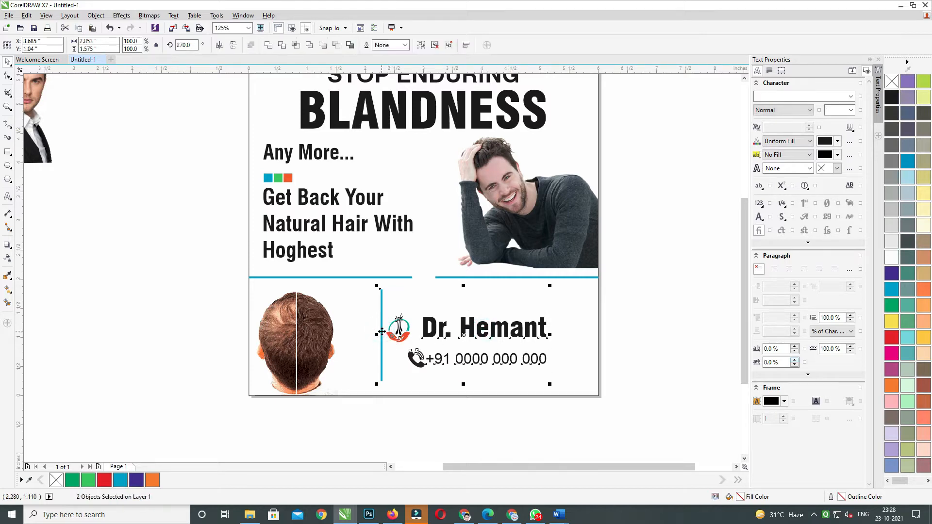
key("e")
left_click(435, 421)
- Enlarge the contact group to about 3.16 inches wide and shift it slightly right and up
left_click_drag(420, 374, 384, 378)
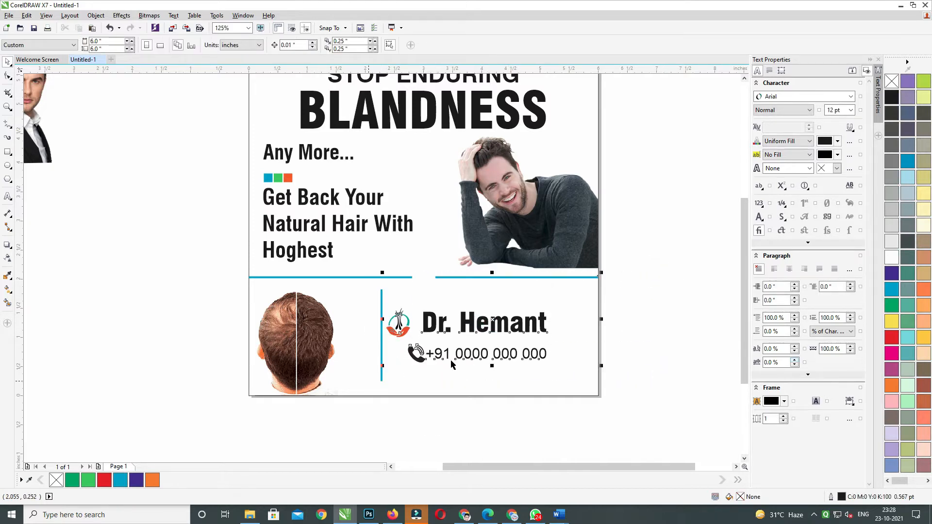
left_click_drag(641, 284, 385, 382)
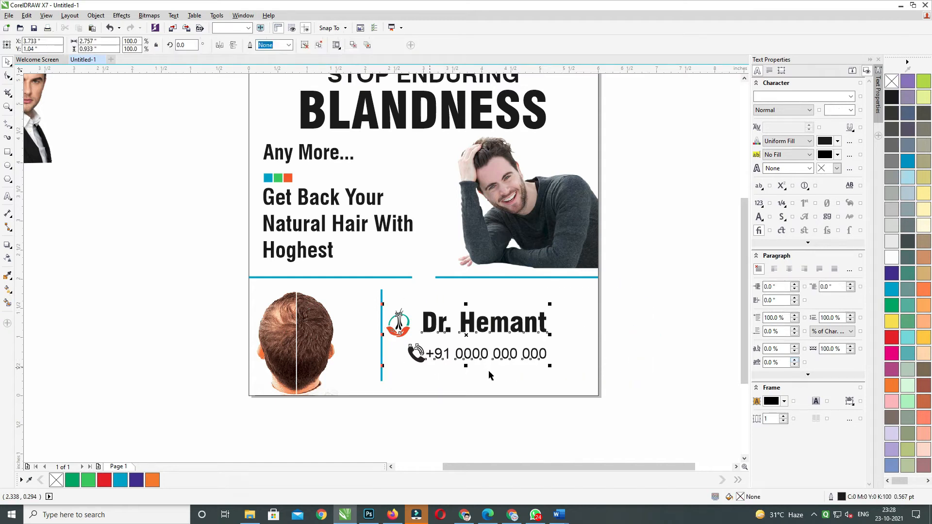
left_click_drag(549, 364, 568, 385)
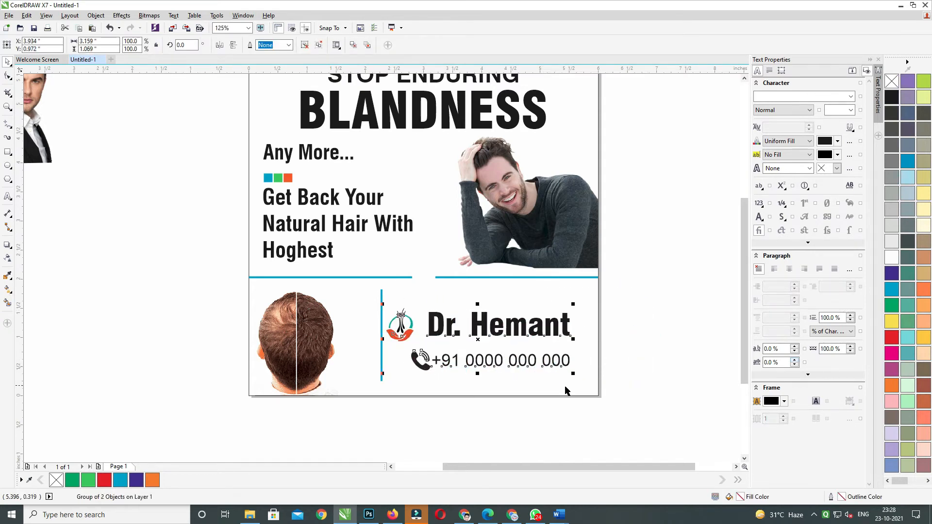
left_click(480, 361)
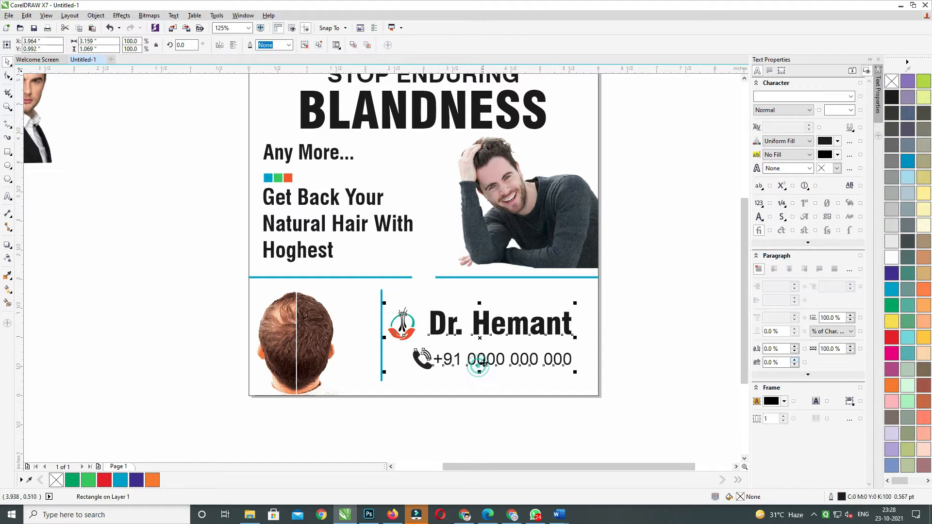
- Move the phone number with its icon down to leave a gap below the doctor's name
left_click(485, 390)
left_click_drag(496, 359, 498, 376)
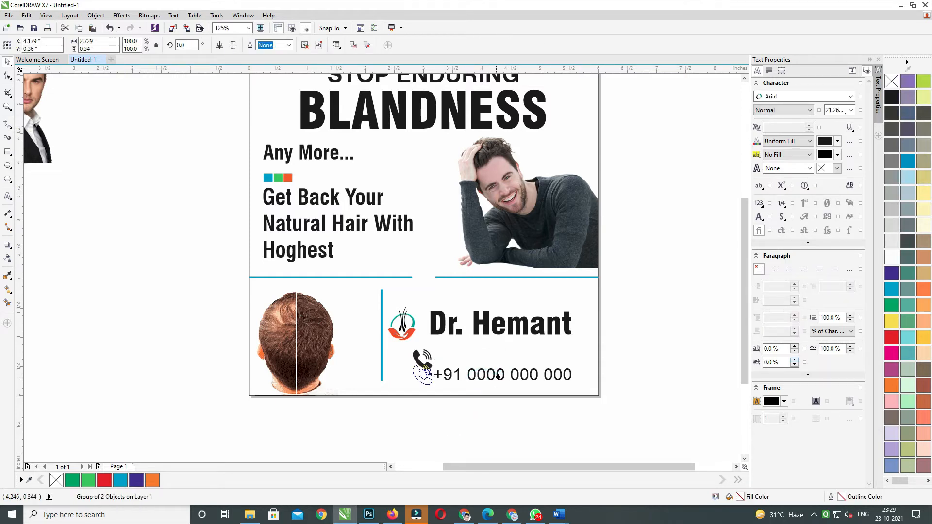
left_click_drag(422, 359, 421, 373)
left_click(439, 413)
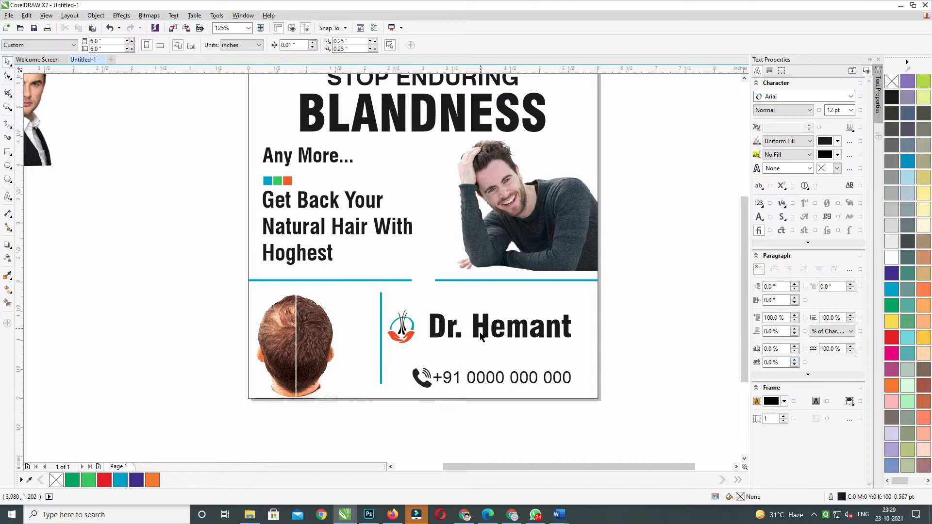
- Duplicate the phone number text into the gap below the doctor's name and change the copy to "MBBS"
left_click(493, 386, "ctrl")
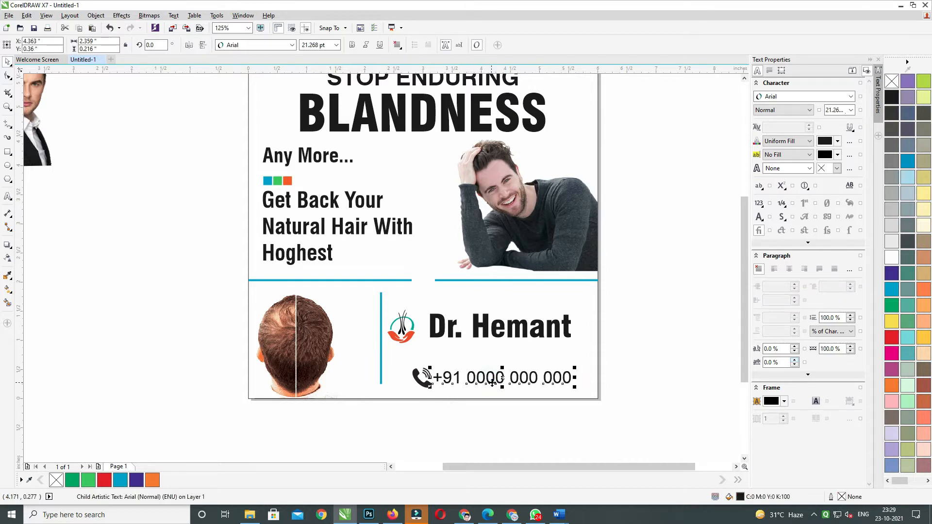
left_click_drag(492, 383, 491, 358)
key("ctrl+a")
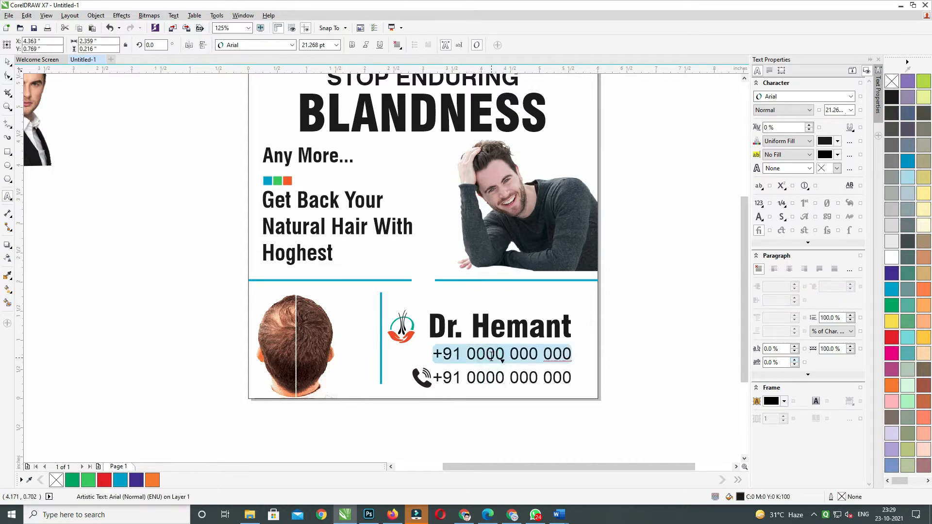
type("MBBS")
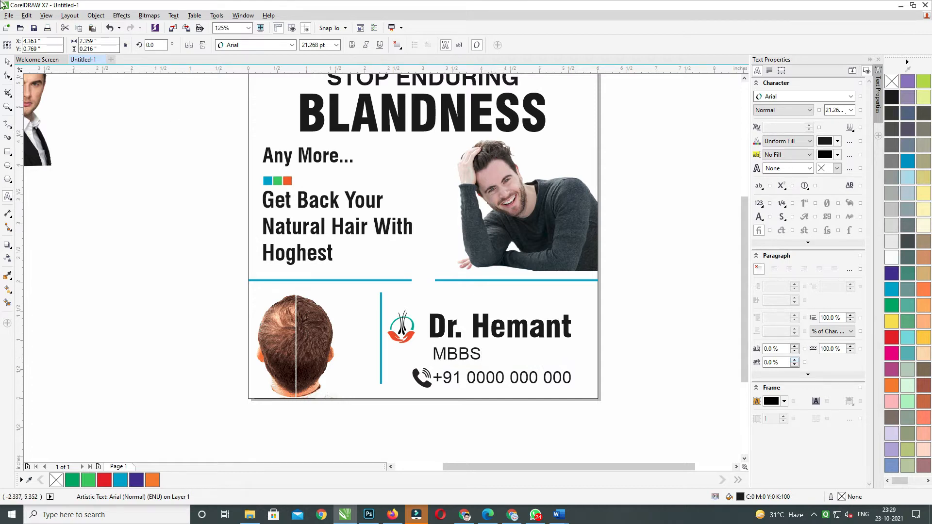
- Shrink "MBBS" slightly and right-align it close beneath the doctor's name
left_click(478, 329, "shift")
key("r")
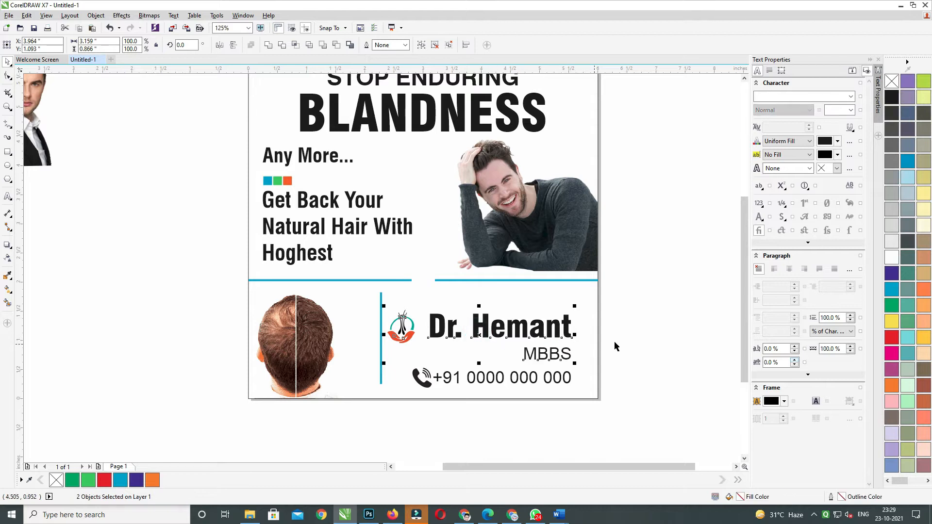
key("Up")
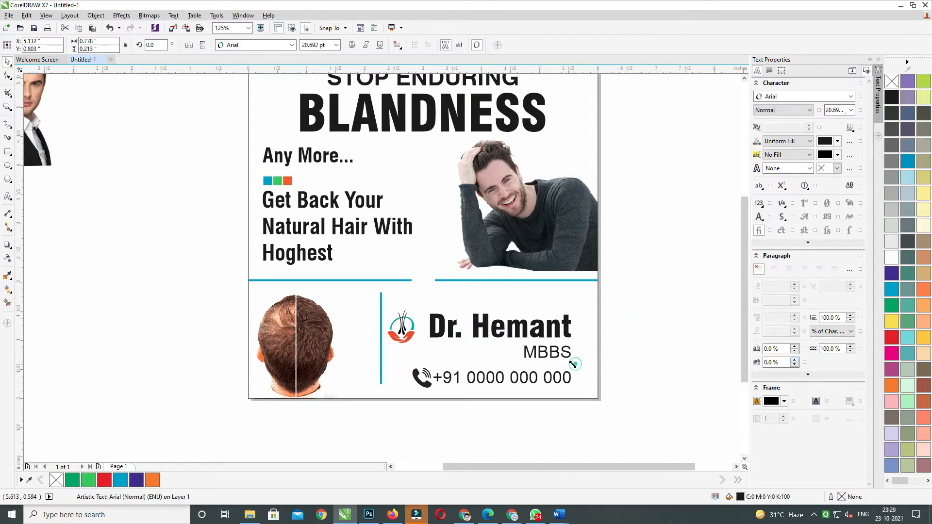
left_click_drag(573, 364, 569, 361)
left_click(558, 330, "shift")
key("r")
- Nudge the phone number and its icon slightly up toward "MBBS"
left_click_drag(640, 378, 647, 354)
key("Up")
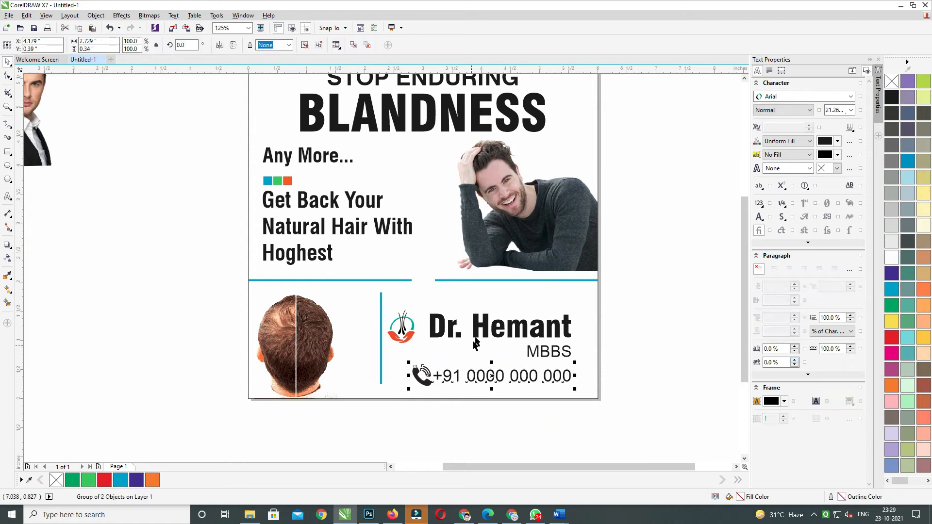
- Right-align the phone number and its icon with the doctor's name and nudge them up closer to "MBBS"
left_click(478, 334, "shift")
key("l")
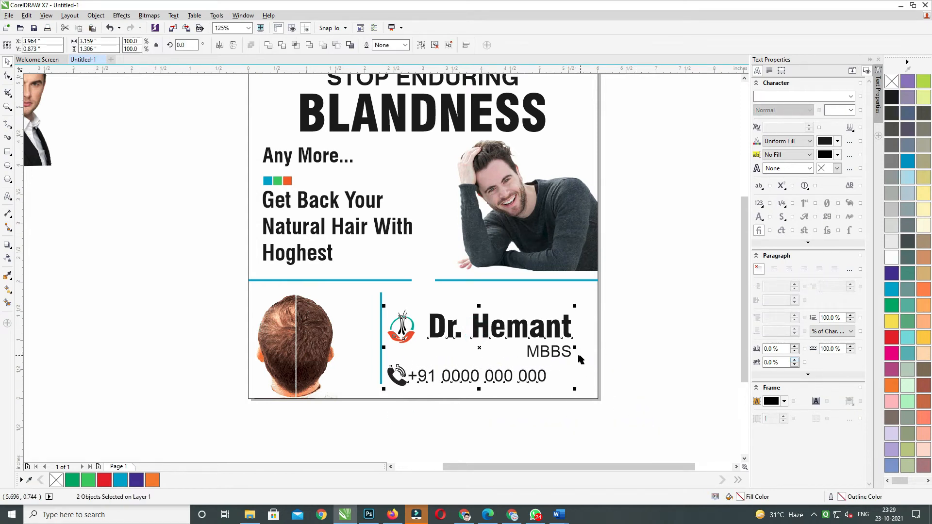
key("r")
left_click_drag(592, 374, 385, 410)
key("Up")
key("Up")
key("Up")
key("Up")
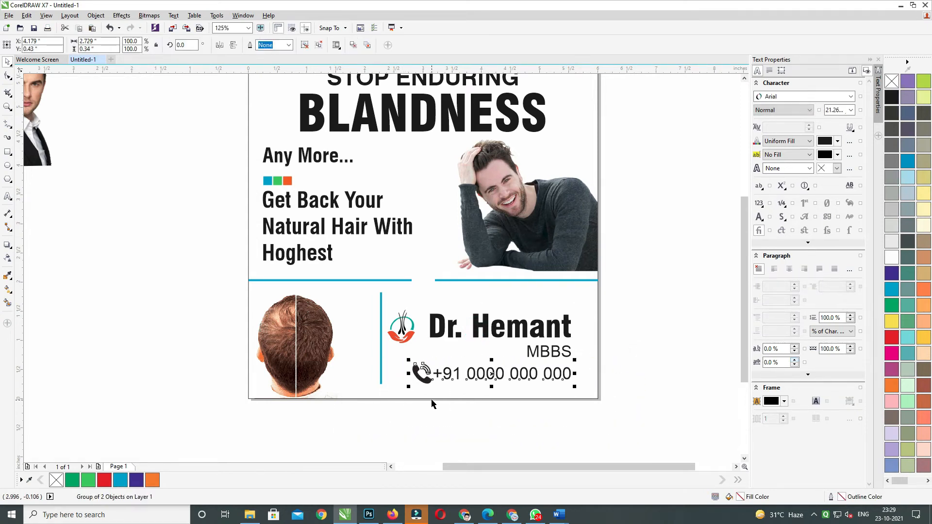
- Group the logo, doctor's name, "MBBS" and phone number, and centre the group vertically against the vertical cyan bar
left_click_drag(627, 296, 386, 389)
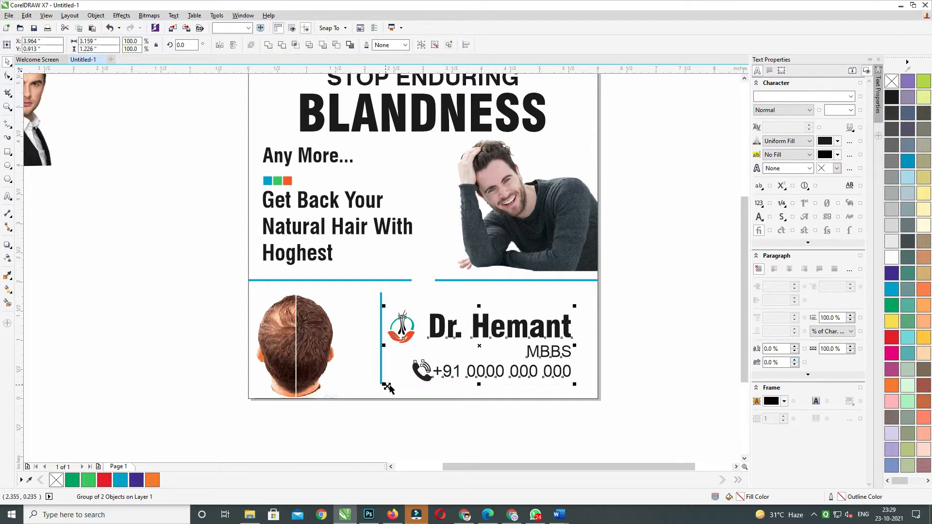
key("ctrl+g")
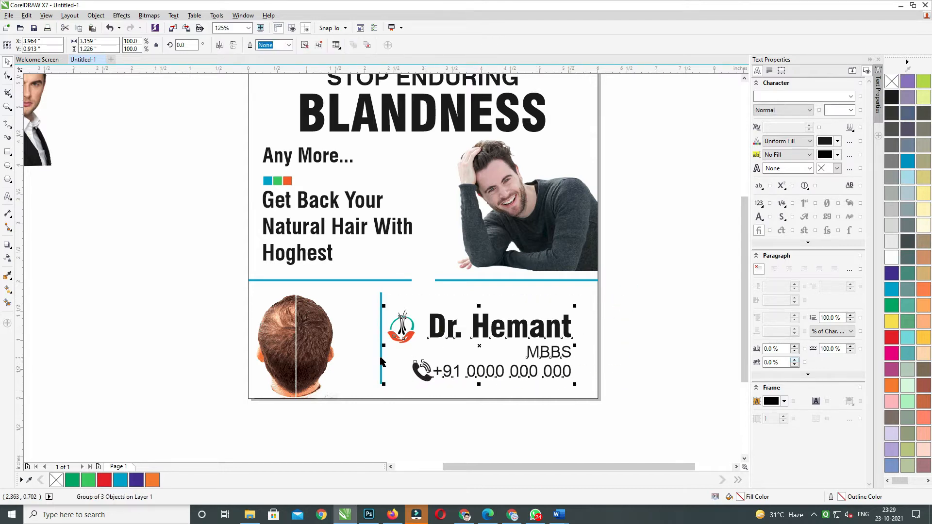
left_click(381, 361, "shift")
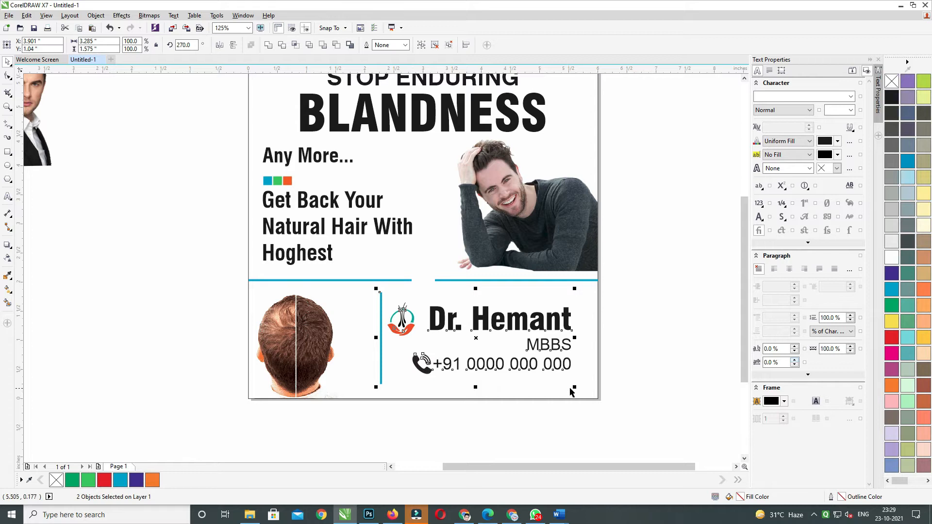
left_click(403, 421)
- Replace the lower-left head photo with the smiling man's photo, mirrored horizontally and aligned to the page's bottom-left corner
left_click(290, 345)
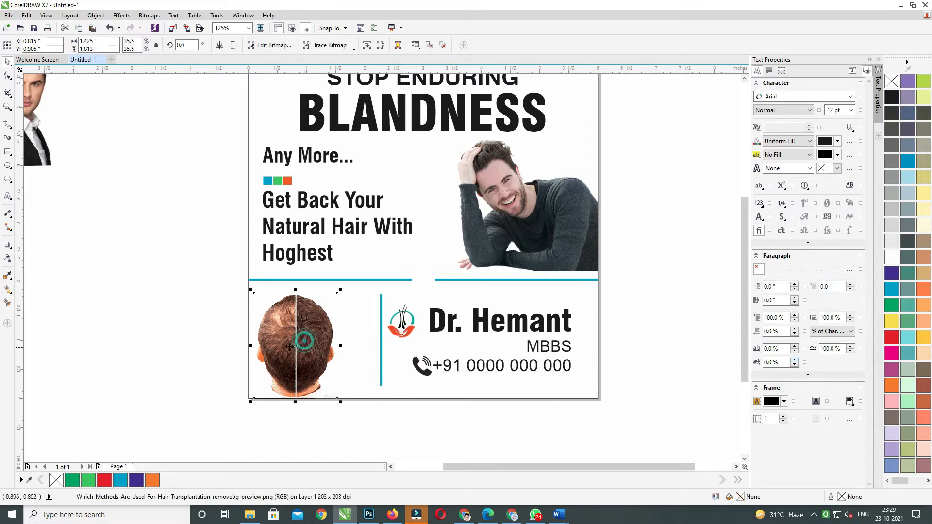
left_click_drag(552, 214, 325, 348)
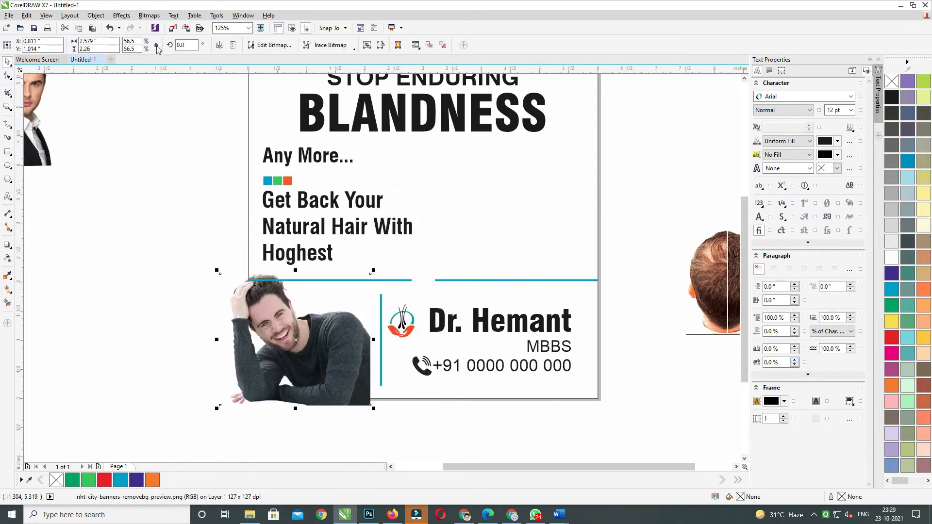
left_click(219, 44)
left_click(491, 190, "shift")
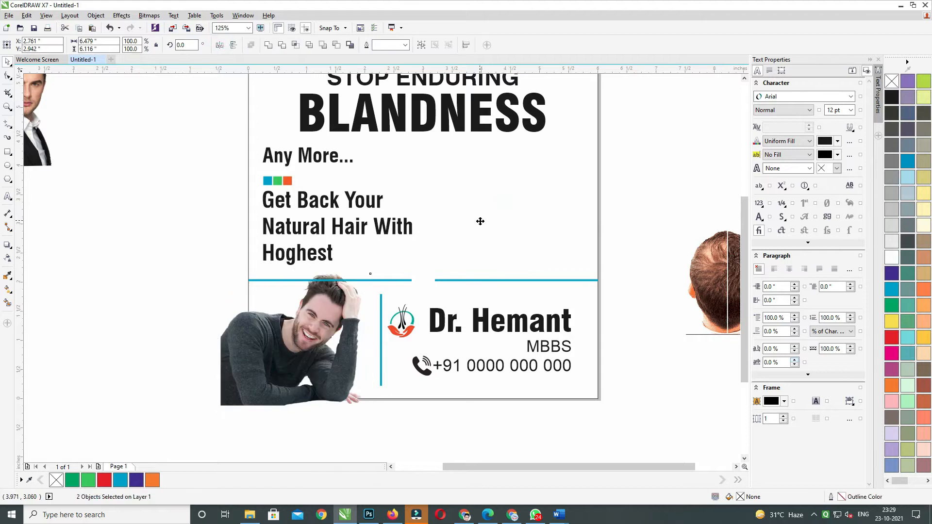
key("l")
key("b")
left_click(413, 422)
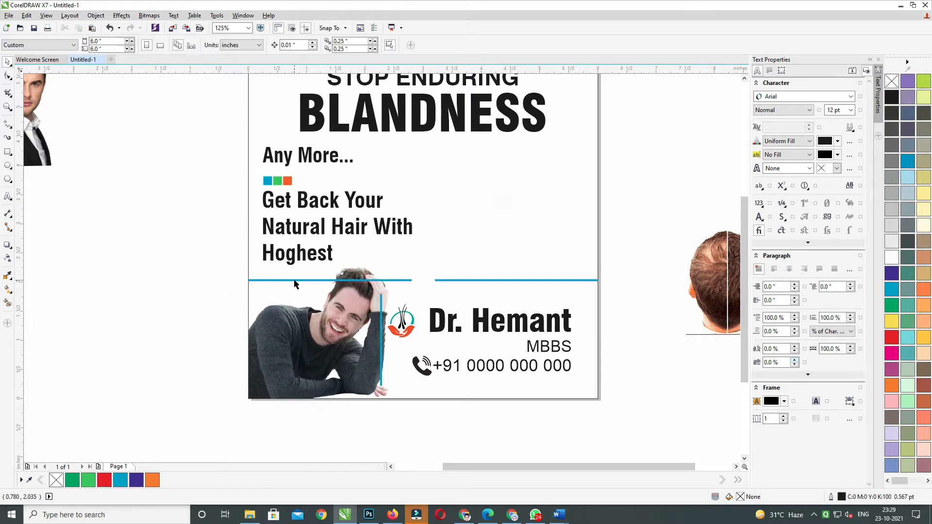
- Delete the left horizontal cyan bar and shift the grouped contact details right, away from the man's photo
left_click(293, 280)
key("Delete")
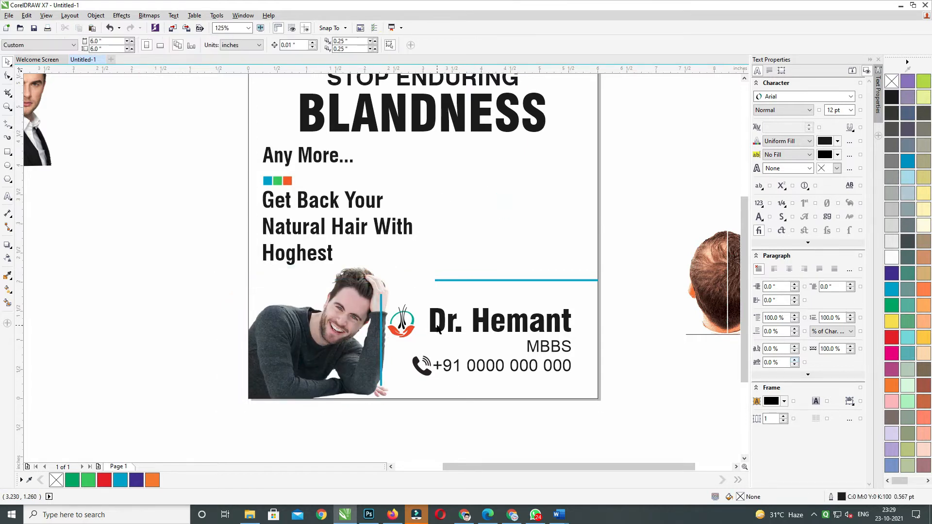
left_click(439, 330)
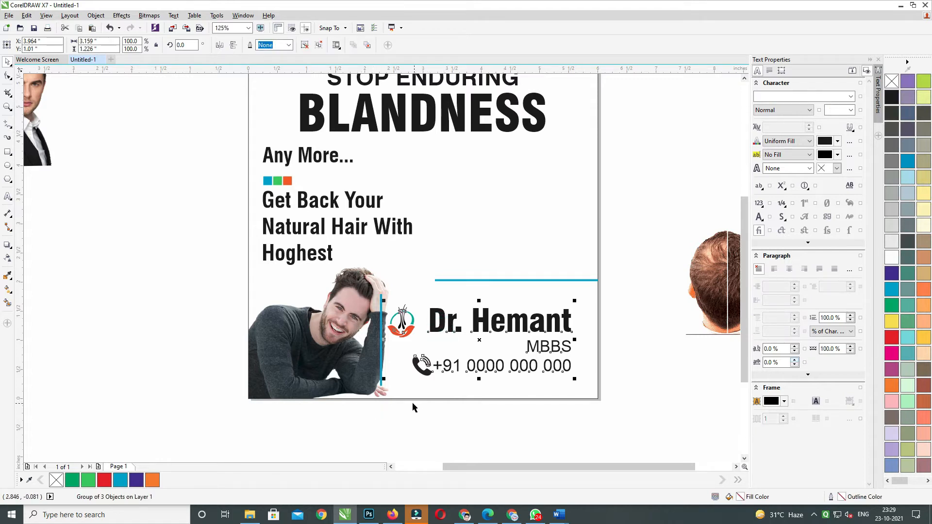
key("Right")
key("Right")
key("Right")
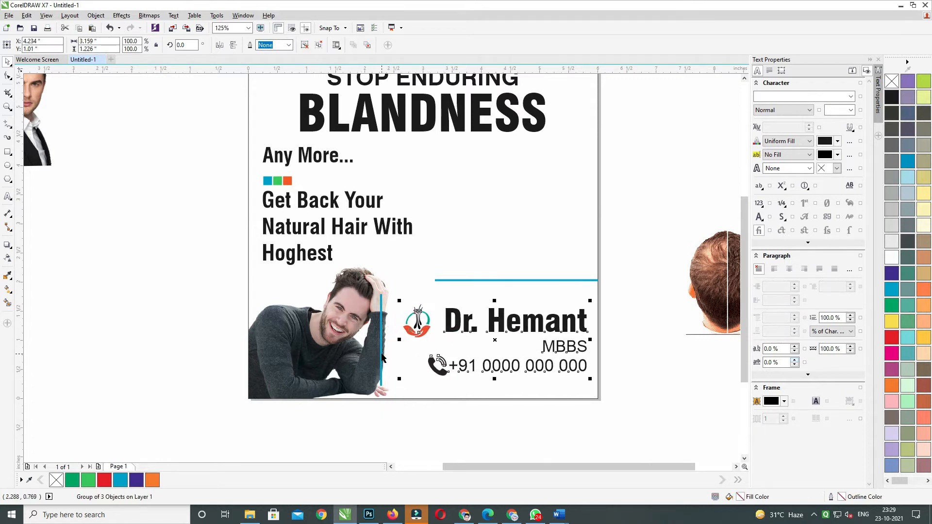
- Move the vertical cyan bar between the man's photo and the logo and shorten it slightly beside the contact details
left_click(383, 358)
left_click_drag(383, 358, 399, 398)
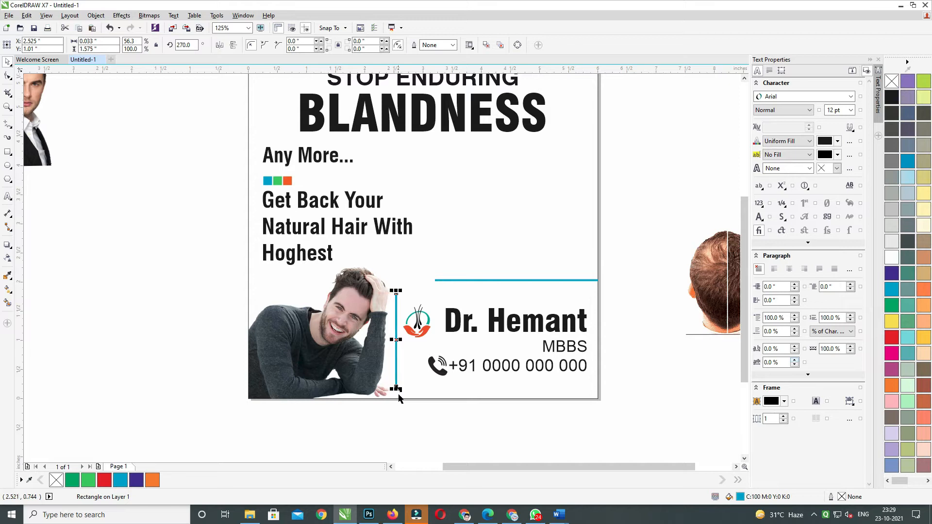
left_click_drag(378, 430, 556, 311)
- Place the back-of-head photo above the remaining horizontal cyan bar and enlarge it to 40% scale
left_click(558, 289)
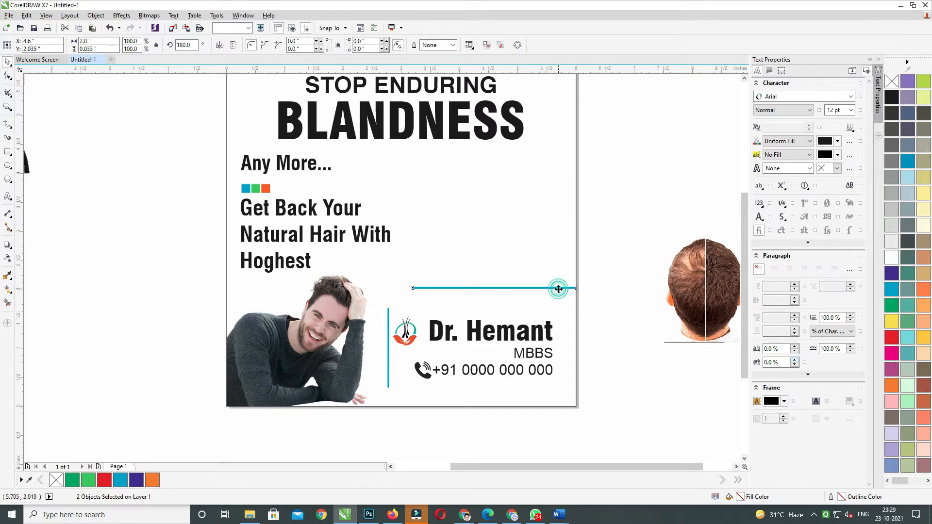
left_click_drag(698, 292, 505, 217)
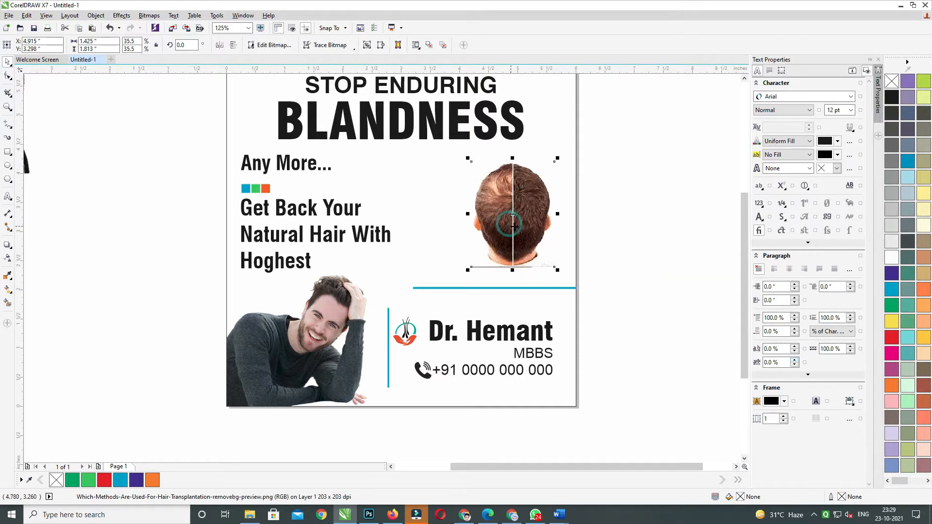
left_click_drag(536, 295, 541, 302)
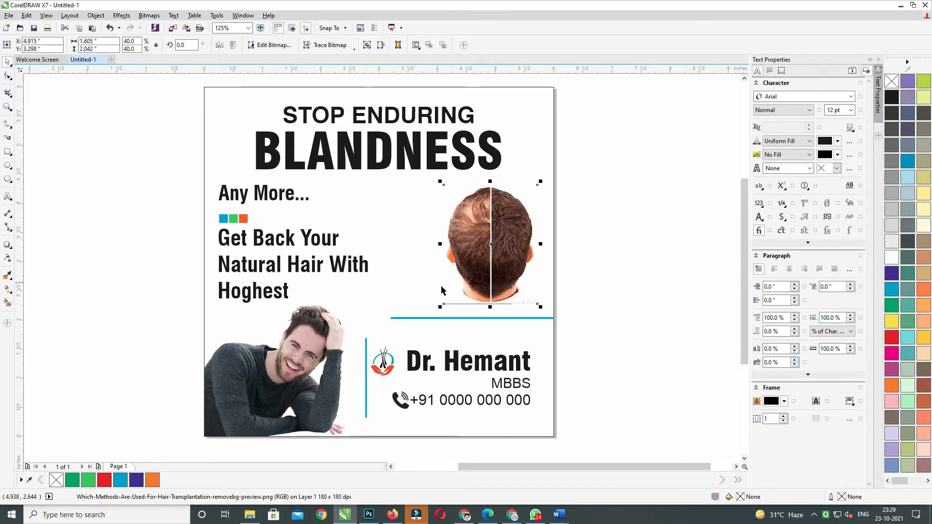
left_click(363, 262, "shift")
key("r")
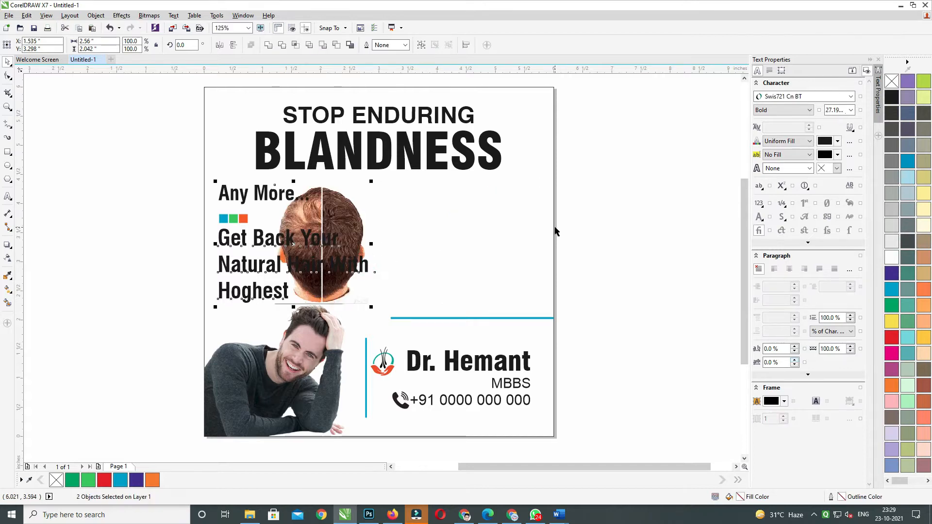
key("ctrl+z")
- Nudge the head photo and the tagline block with its colour squares slightly down to level them with each other
left_click(500, 226)
left_click(292, 199, "shift")
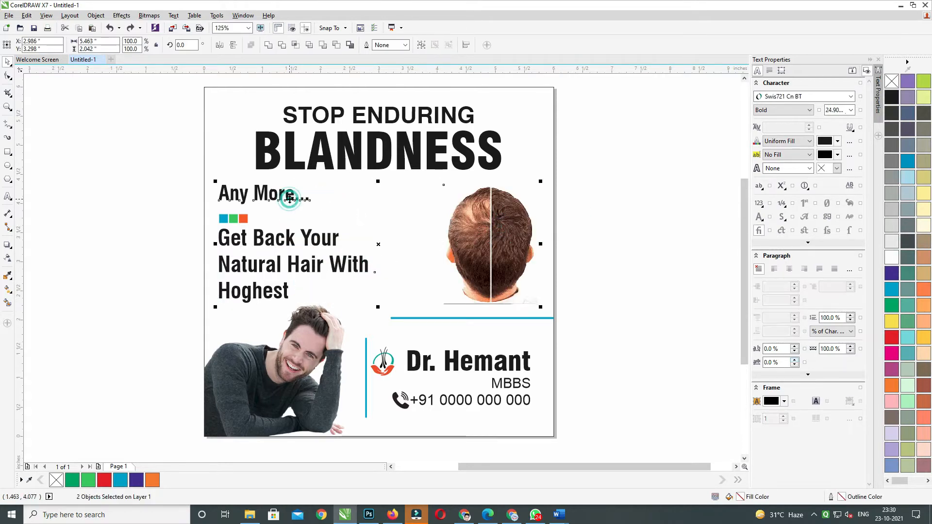
left_click(499, 208)
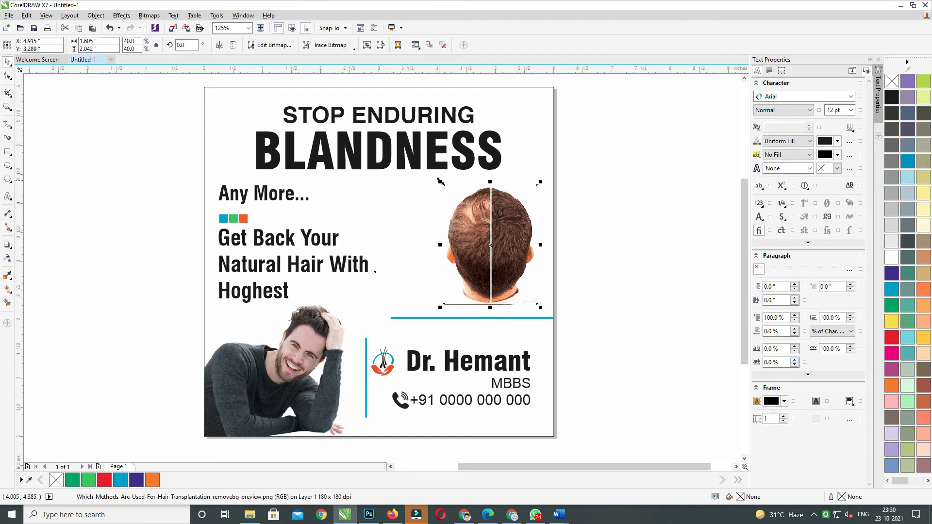
left_click_drag(167, 176, 422, 313)
left_click_drag(353, 317, 399, 305)
left_click_drag(197, 261, 226, 274)
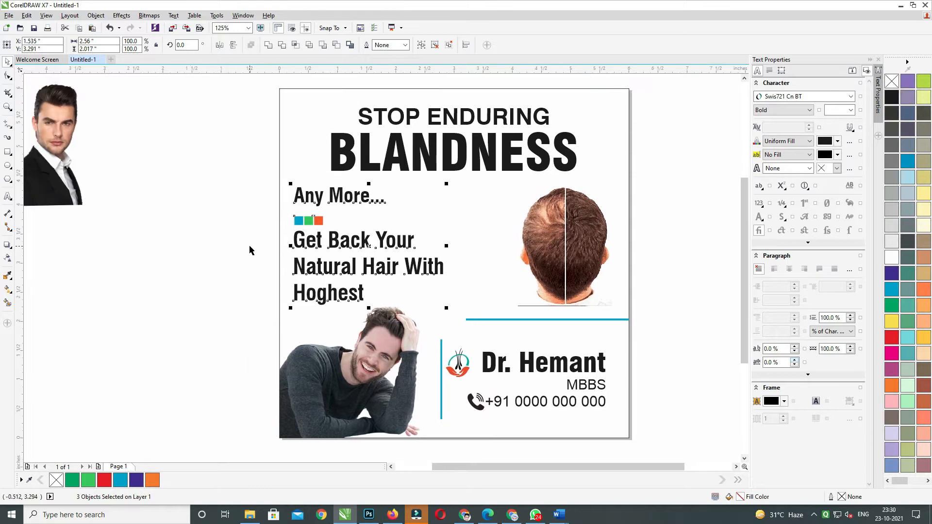
left_click_drag(265, 350, 254, 337)
left_click(214, 327)
left_click(401, 353)
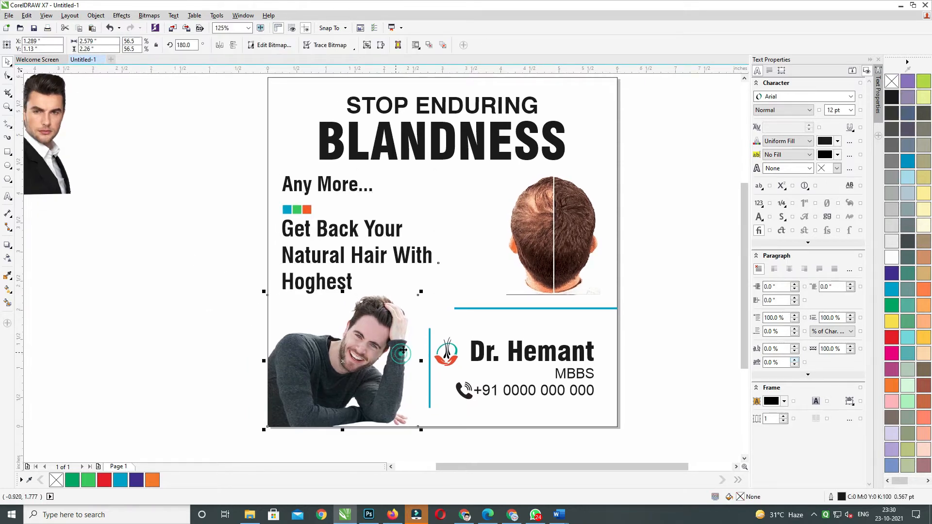
left_click(492, 276, "shift")
left_click(672, 285)
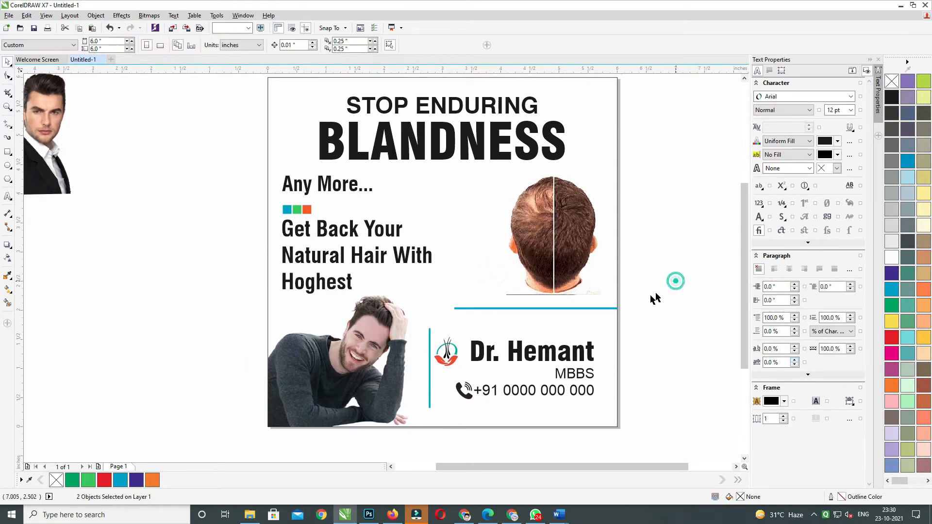
left_click_drag(652, 296, 646, 302)
mouse_move(678, 327)
left_mouse_down()
mouse_move(617, 363)
mouse_move(434, 431)
left_mouse_up()
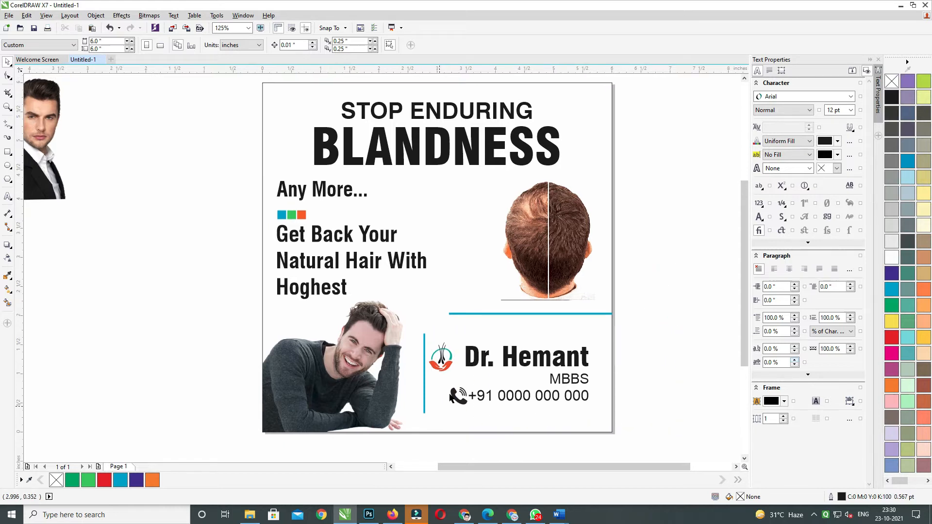
- Align the top of the grouped contact details with the top of the vertical cyan bar
left_click(480, 364)
left_click_drag(481, 358, 433, 350)
left_click(424, 354, "shift")
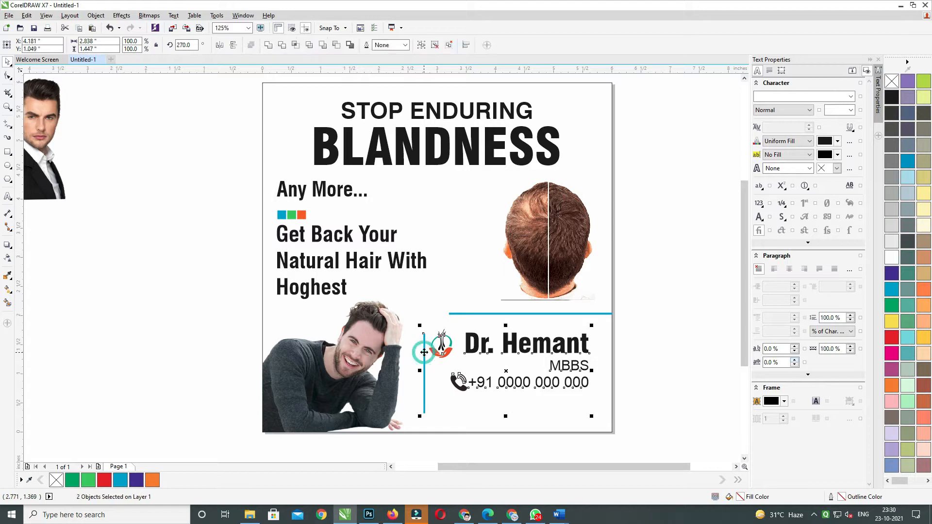
key("t")
- Raise the contact details and the vertical bar together until they sit close beneath the horizontal cyan bar
key("Up")
key("Up")
key("Up")
key("Up")
key("Up")
key("Up")
key("Up")
key("Up")
key("Up")
key("Up")
key("Up")
key("Up")
key("Up")
key("Up")
key("Up")
key("Up")
key("Up")
key("Up")
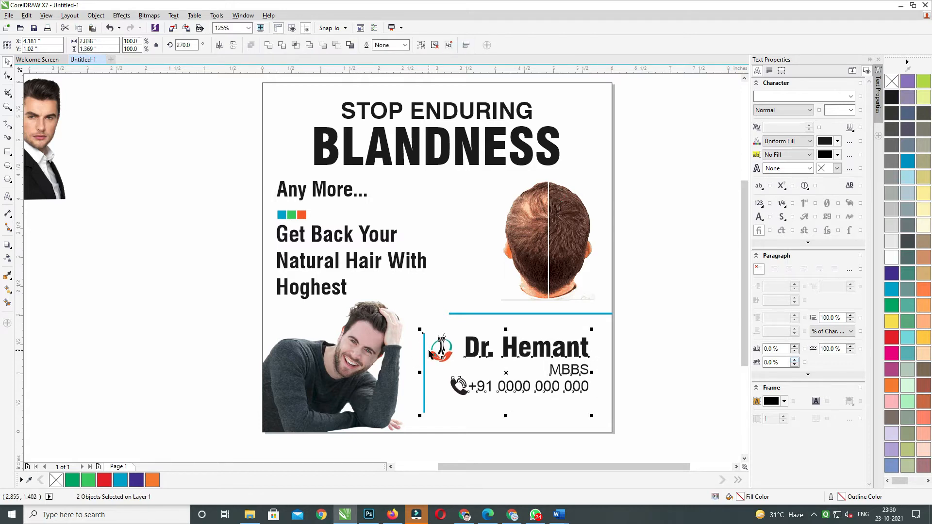
key("Up")
key("Up")
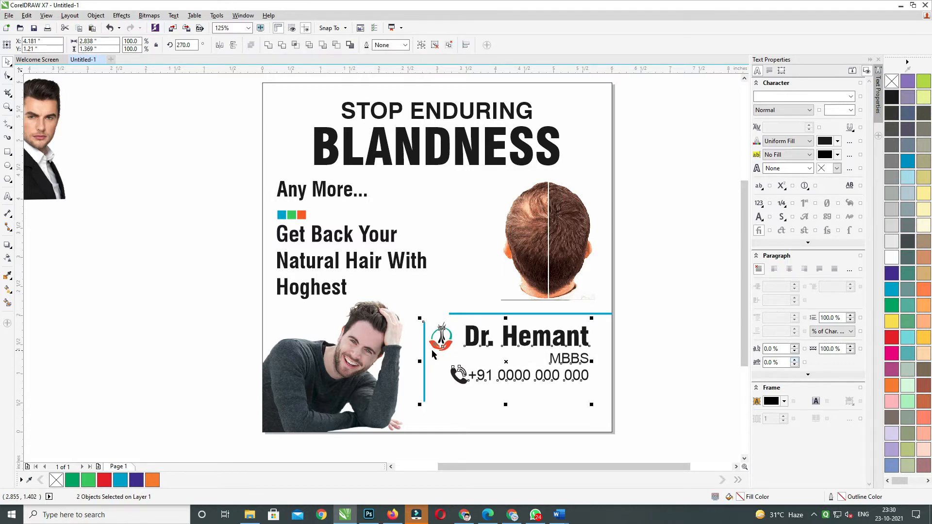
left_click_drag(452, 359, 446, 317)
left_click(430, 389)
- Stretch the vertical cyan bar downward so that it reaches the page's bottom edge
left_click(421, 358)
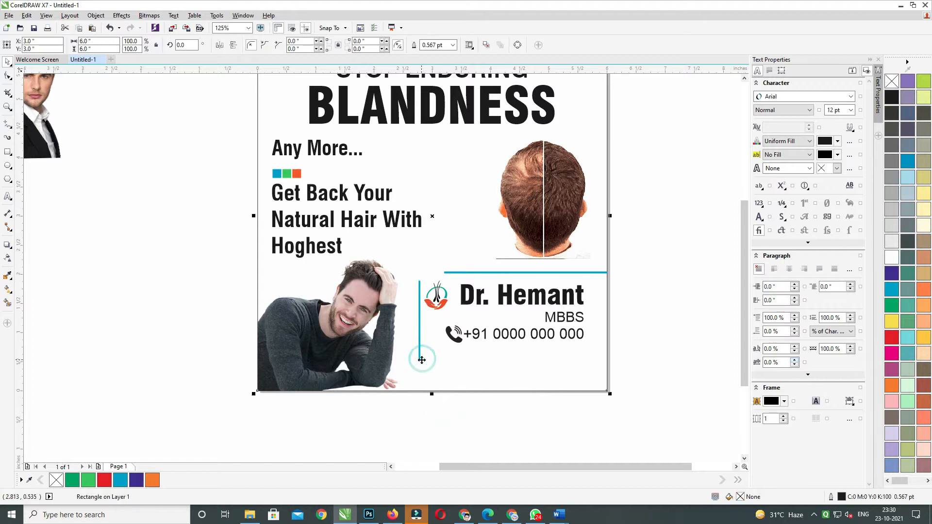
left_click(419, 359)
left_click_drag(419, 365, 420, 396)
left_click(446, 367, "shift")
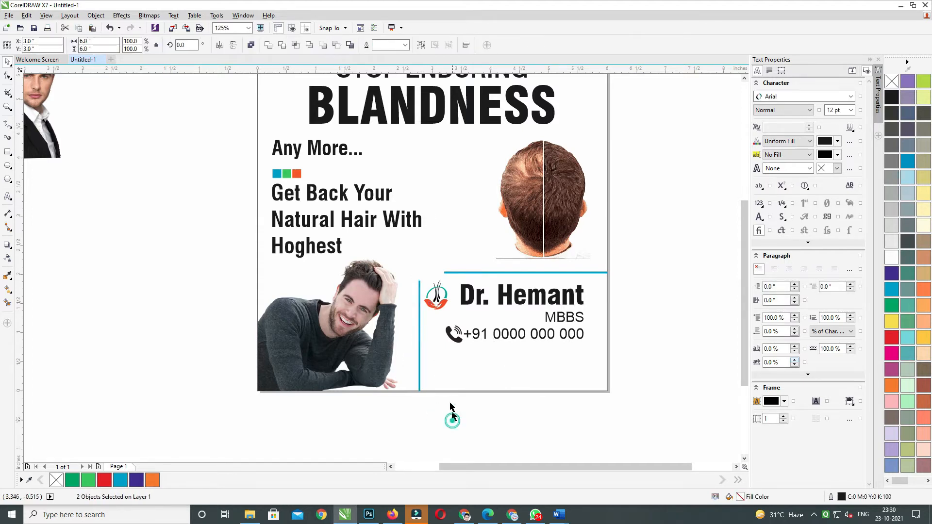
left_click(453, 421)
- Draw a thin horizontal rectangle about 3.02 by 0.14 inches below the phone number
left_click_drag(486, 366, 460, 372)
left_click(6, 154)
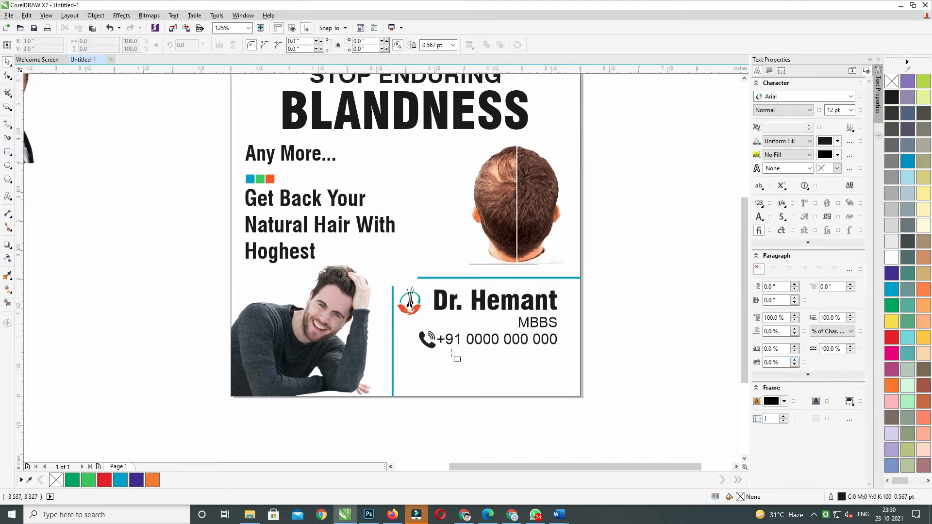
left_click_drag(401, 360, 578, 367)
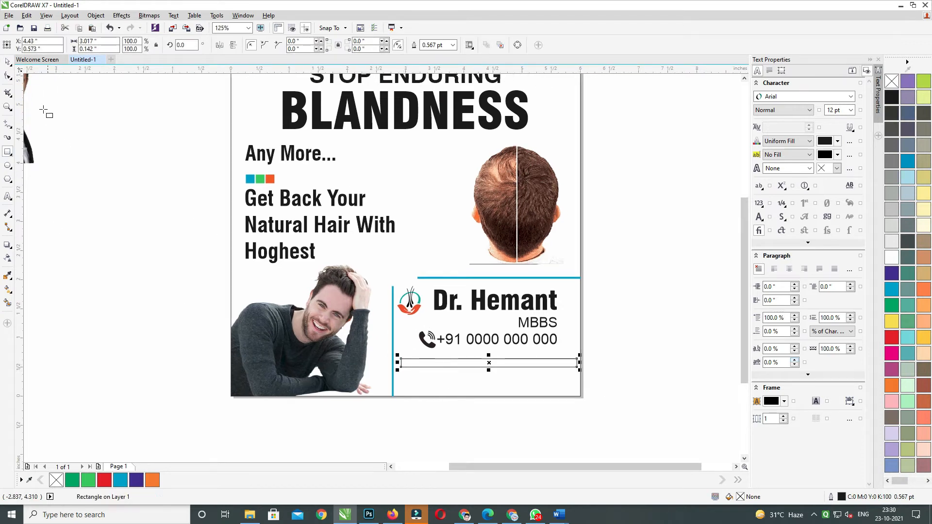
left_click(558, 381, "shift")
key("Delete")
left_click(649, 336)
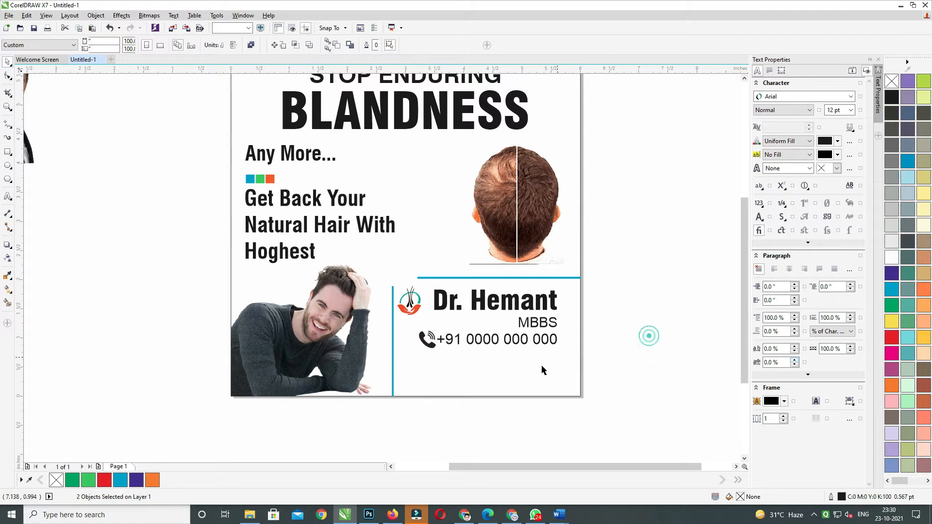
key("ctrl+z")
left_click(615, 358)
- Align the thin rectangle's right side with the page's right edge
left_click(509, 368)
left_click(533, 378, "shift")
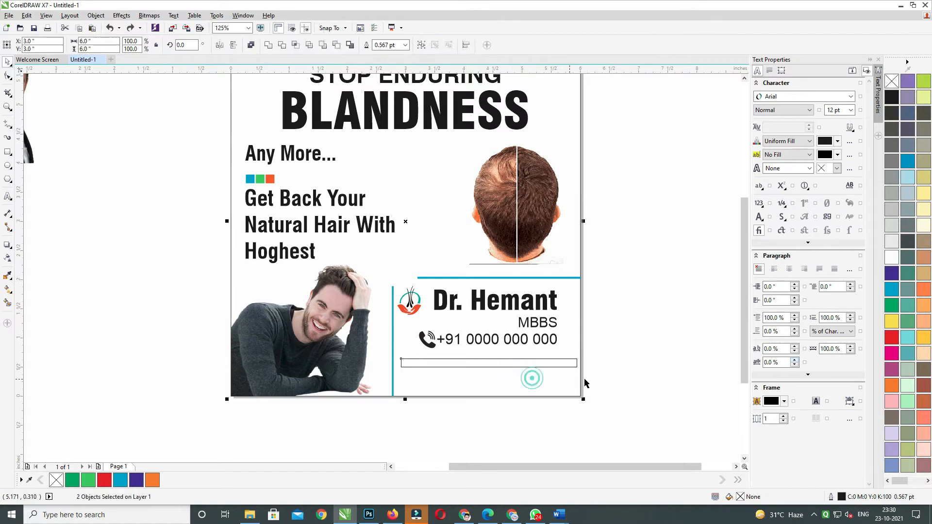
key("r")
left_click(634, 360)
- Make the thin rectangle taller and extend its left end to the vertical cyan bar, about 3.21 inches wide
left_click(512, 365)
left_click_drag(492, 370, 492, 375)
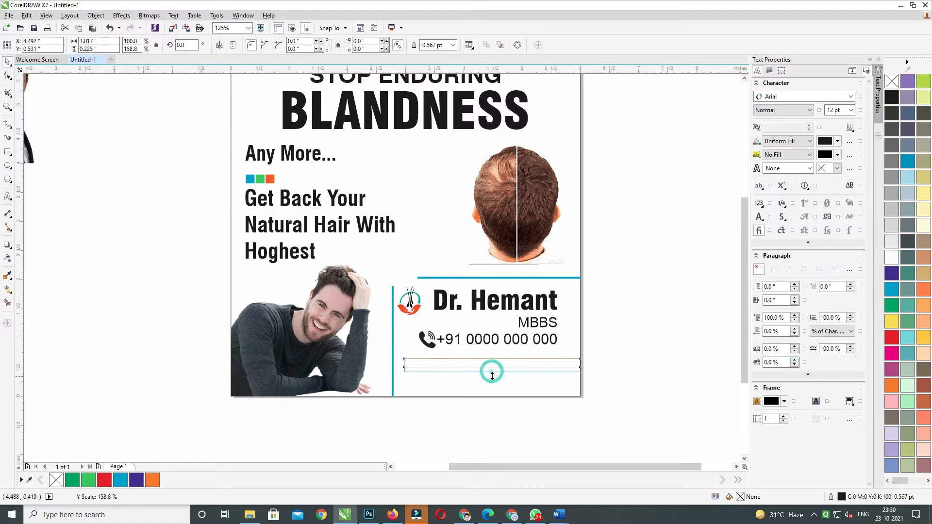
left_click_drag(399, 366, 392, 368)
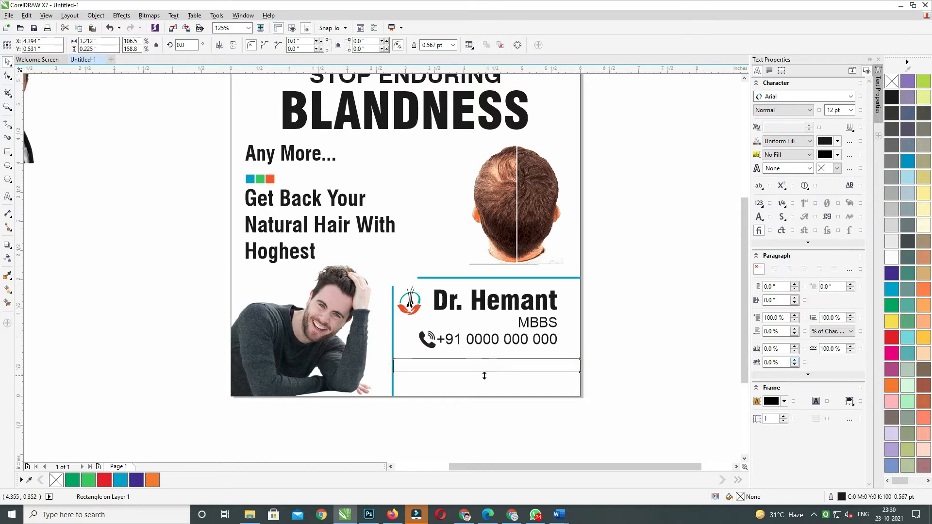
left_click_drag(484, 375, 482, 379)
- Delete the strip rectangle below the phone number together with the page-sized rectangle
left_click(537, 389, "shift")
key("Delete")
left_click(644, 345)
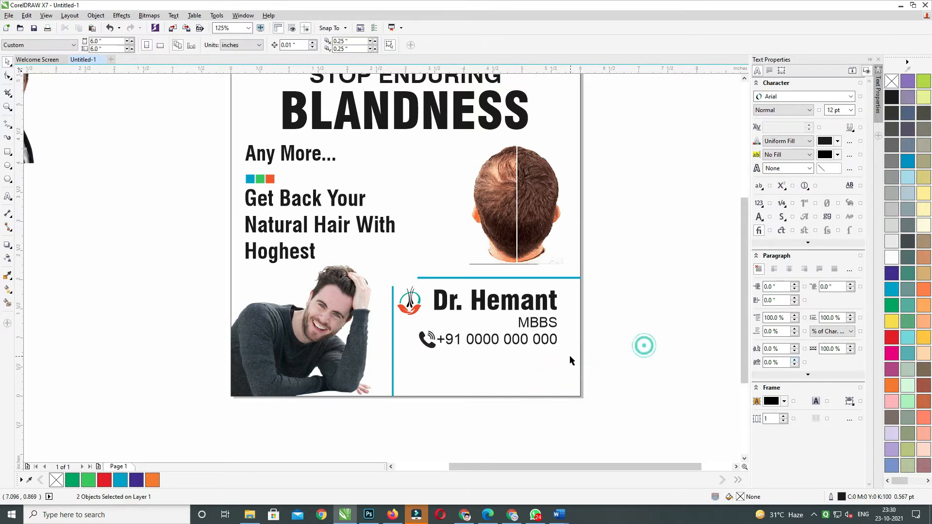
- Undo the deletion of the strip rectangle below the phone number and the page-sized rectangle
key("ctrl+z")
left_click(611, 341)
left_click(558, 360)
left_click(559, 386, "shift")
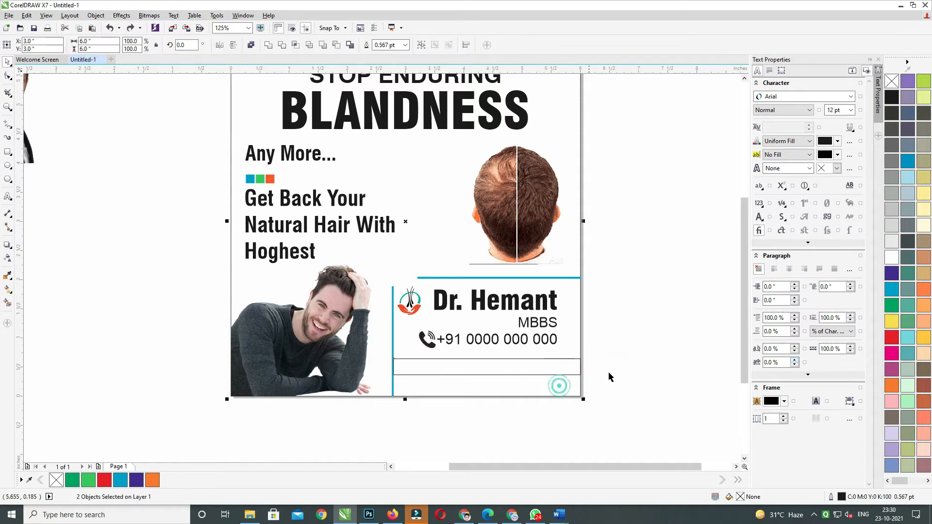
left_click(636, 355)
left_click(498, 342)
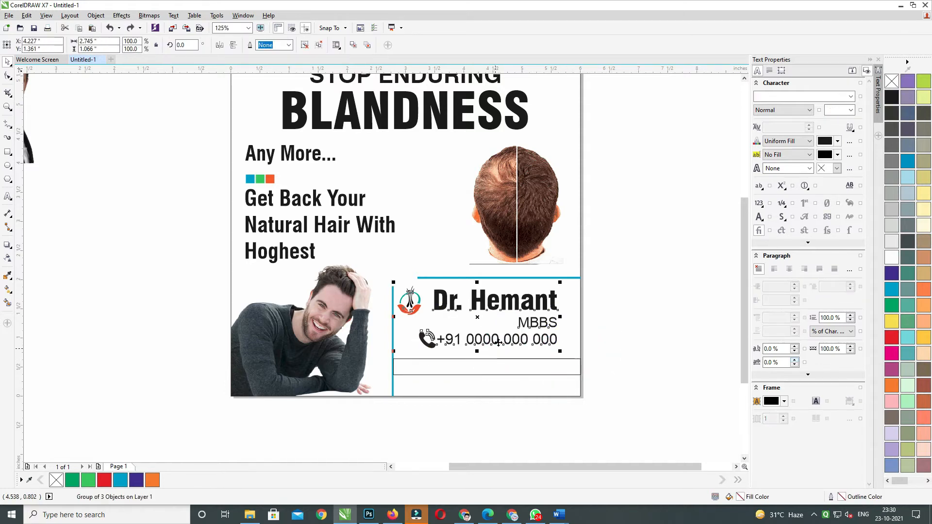
left_click(528, 327)
key("ctrl+v")
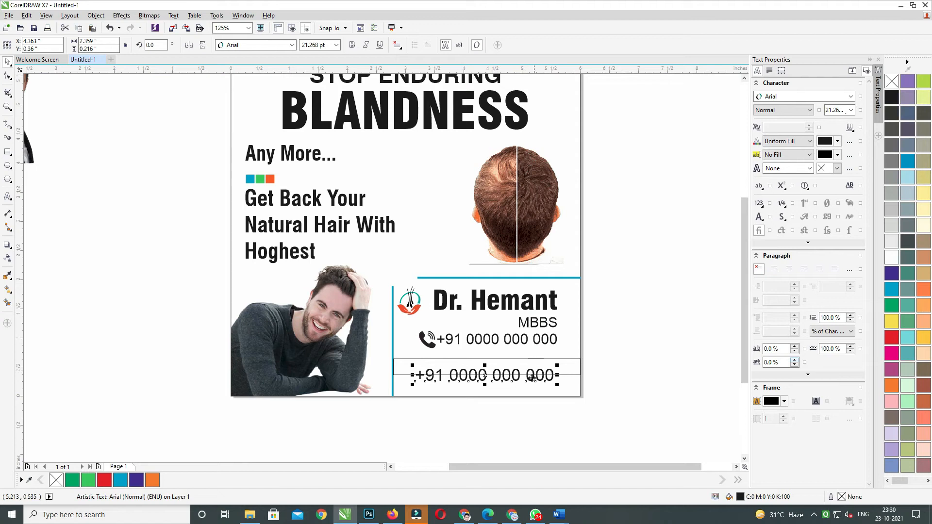
key("Delete")
- Duplicate the MBBS text into the strip below the phone number and change the copy to "Address:"
left_click(529, 324)
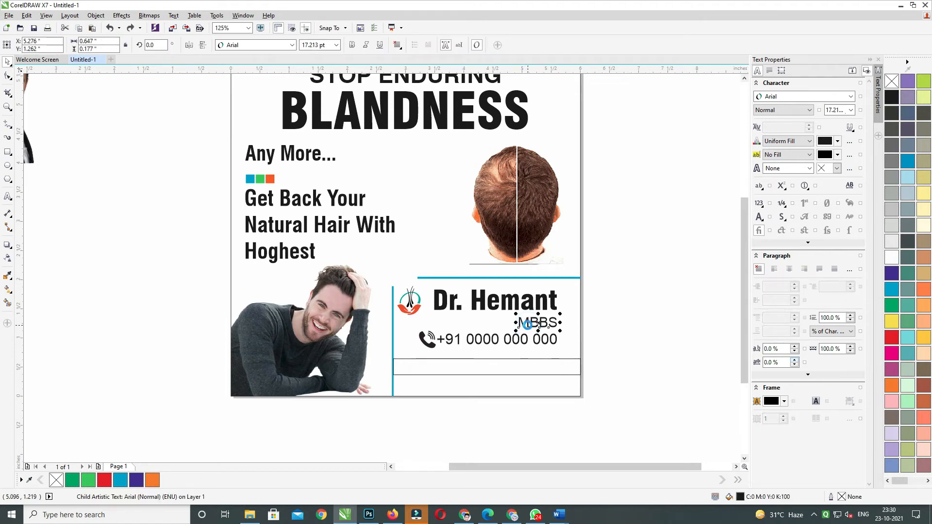
left_click_drag(517, 344, 482, 369)
right_click(483, 370)
double_click(486, 369)
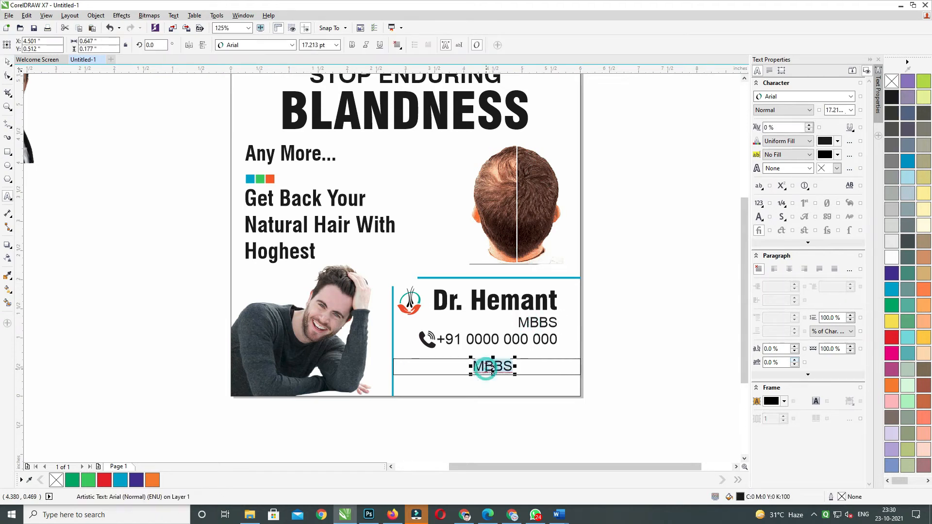
type("Address:")
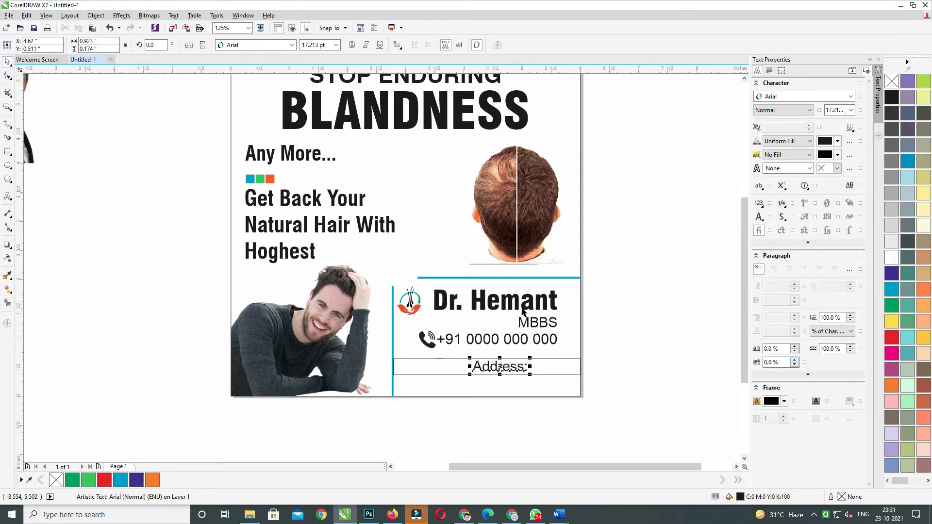
- Move the "Address:" text to the strip's left end and extend the strip downward to about 0.45 inches tall
left_click_drag(500, 368, 435, 372)
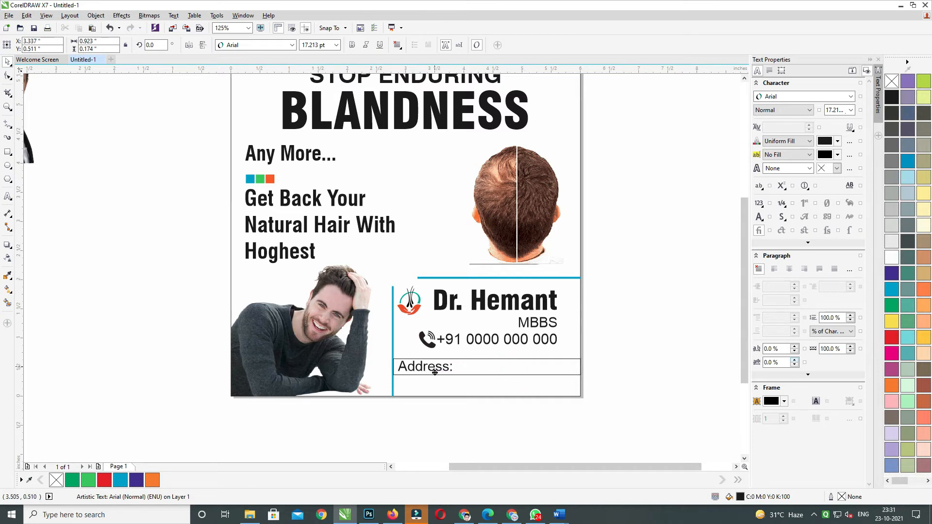
left_click(465, 374, "shift")
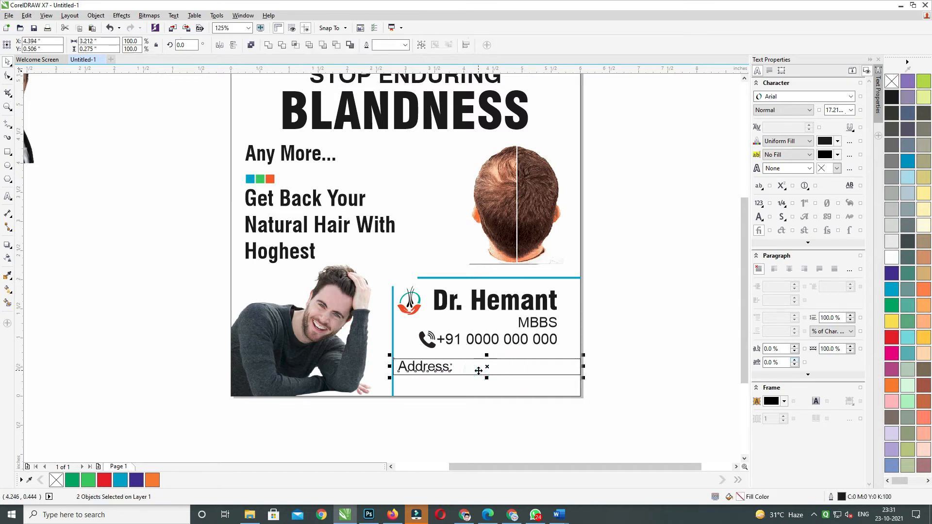
left_click(488, 403)
left_click(487, 373)
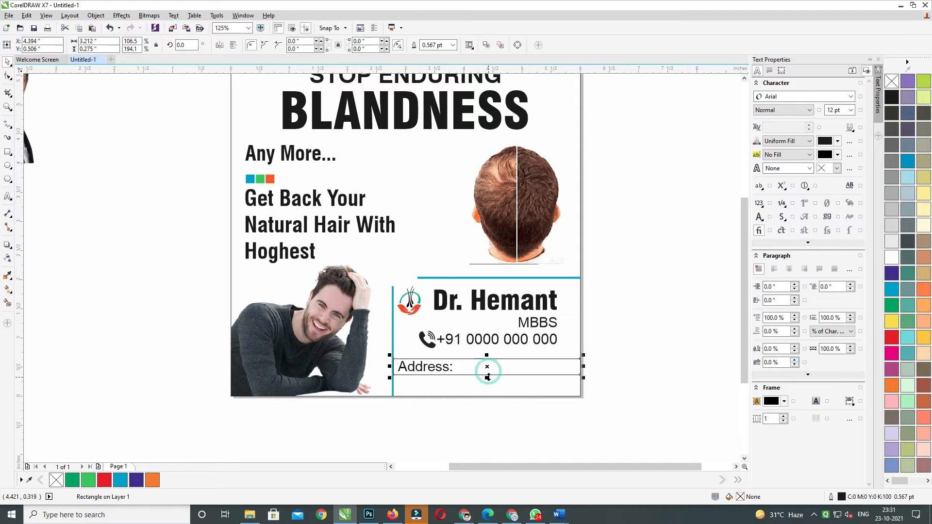
left_click_drag(486, 377, 487, 389)
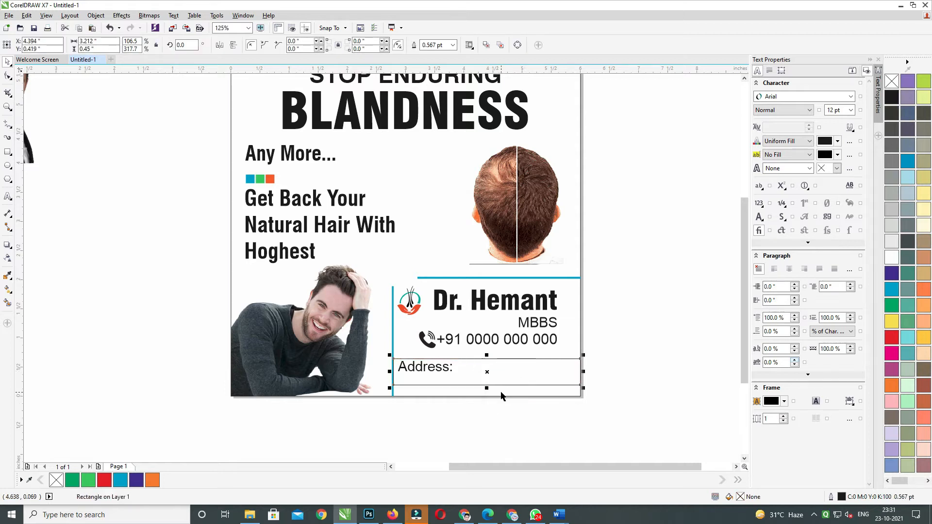
- Center the "Address:" text vertically within the strip rectangle
left_click(446, 370)
left_click(449, 376, "shift")
key("e")
left_click(450, 409)
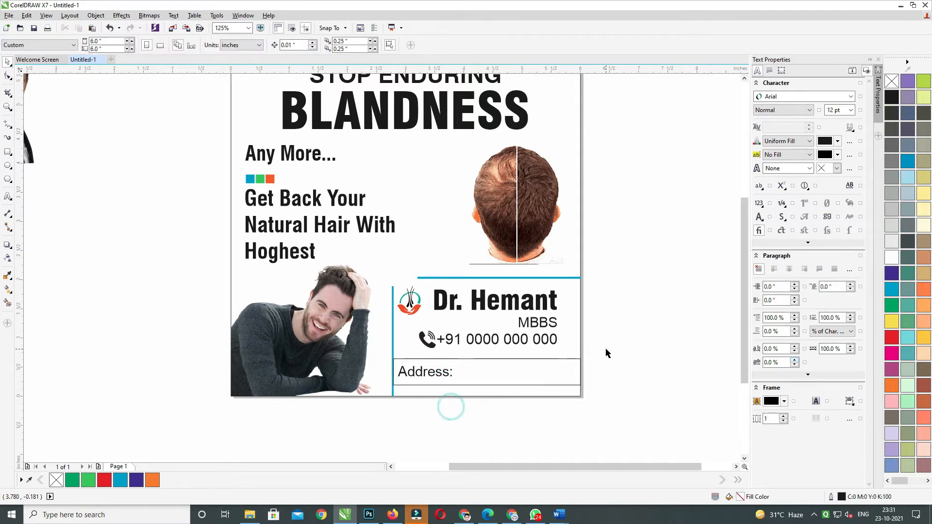
- Fill the address strip with red and remove its outline
left_click_drag(606, 349, 391, 394)
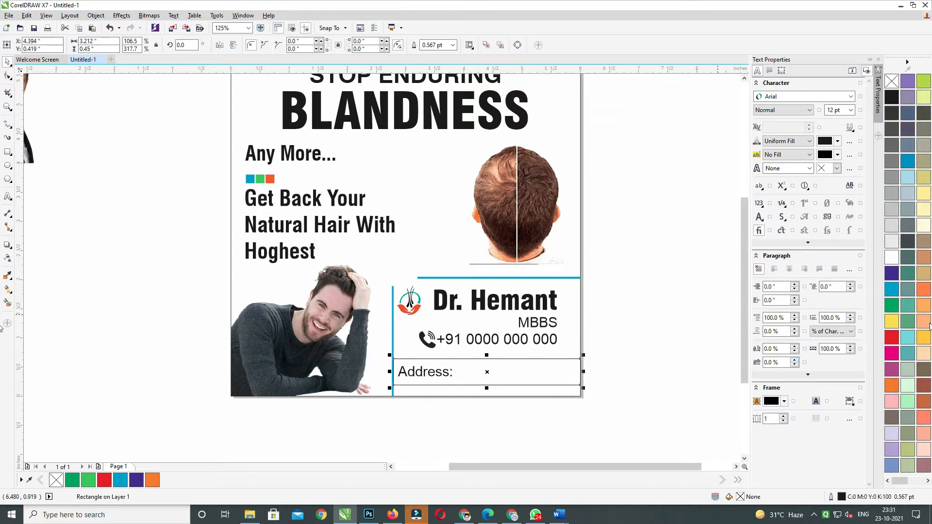
left_click(893, 338)
right_click(892, 81)
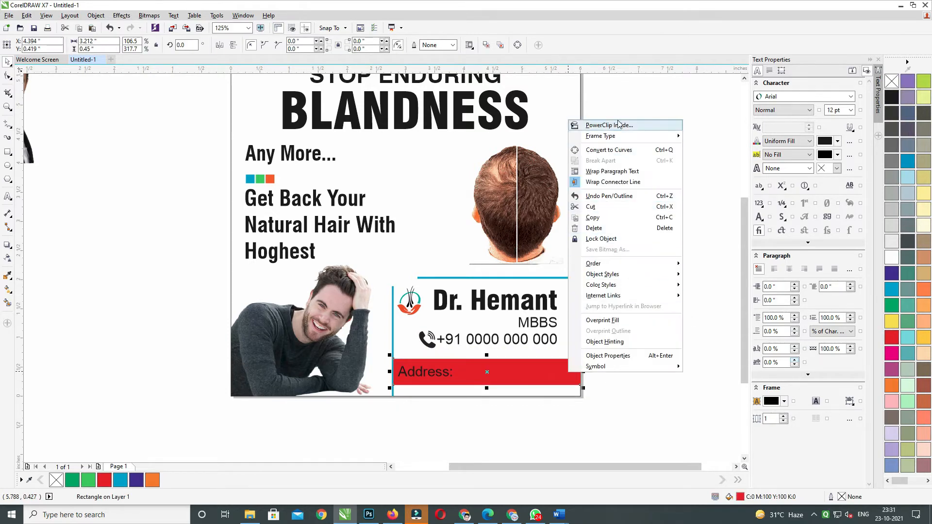
- PowerClip the red address strip inside the page-sized rectangle
left_click(618, 125)
left_click(576, 351)
left_click(630, 323)
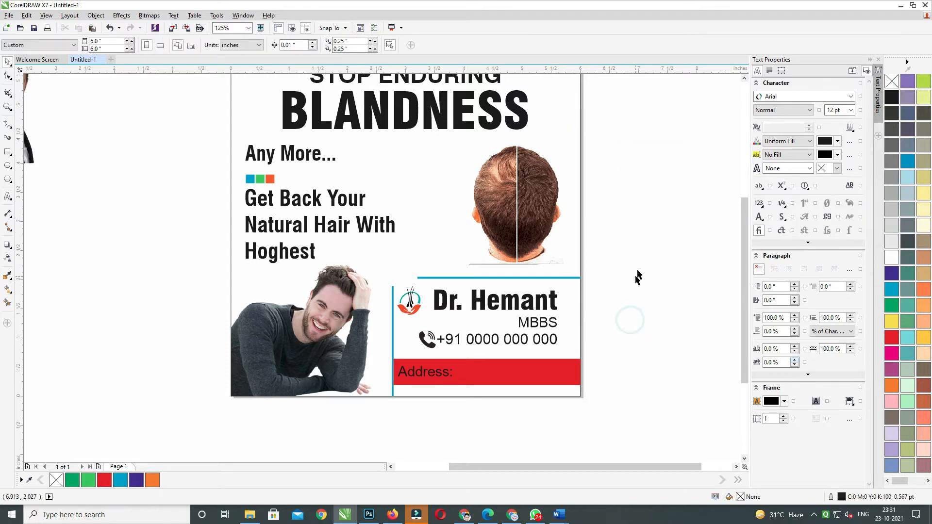
- Nudge the doctor's grouped contact details slightly down toward the red strip
left_click_drag(639, 260, 386, 405)
left_click_drag(639, 236, 387, 405)
left_click_drag(668, 247, 420, 294)
left_click(493, 301)
key("Down")
key("Down")
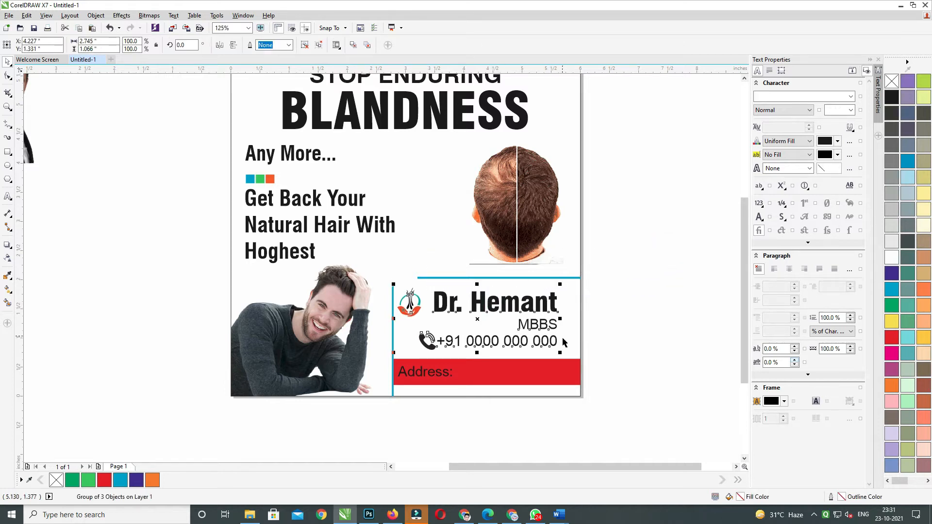
- Stretch the doctor's contact group to about 2.84 inches wide and scale it up slightly
left_click_drag(561, 320, 566, 320)
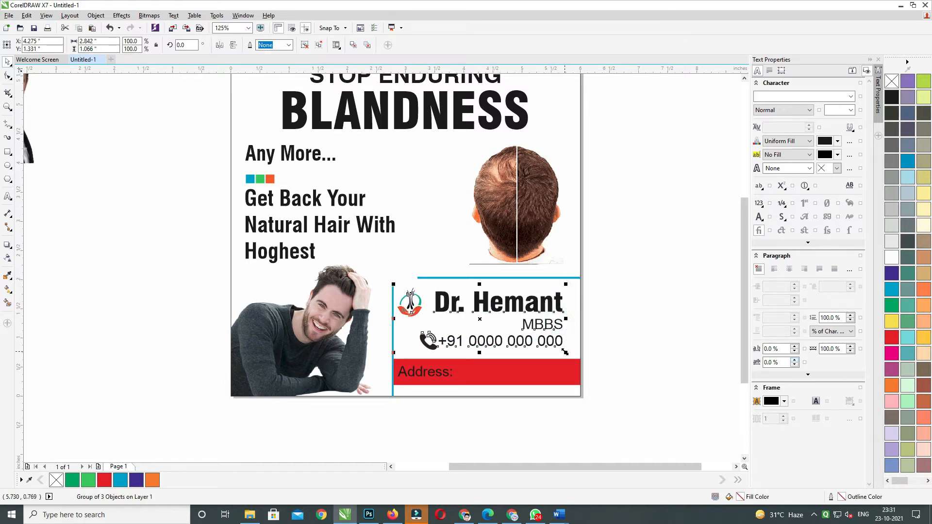
left_click_drag(565, 353, 568, 354)
left_click(631, 299)
- Check the "Stop Enduring Baldness" reference banner in the Chrome image results and return to the CorelDRAW design
scroll(529, 251, "up", 1)
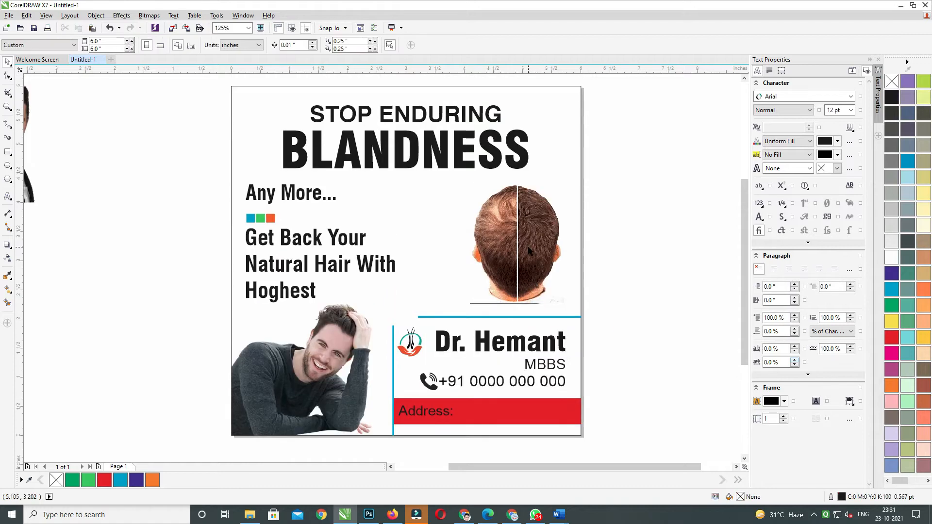
left_click(529, 250)
left_click_drag(529, 250, 547, 297)
left_click(348, 283)
left_click_drag(358, 275, 366, 251)
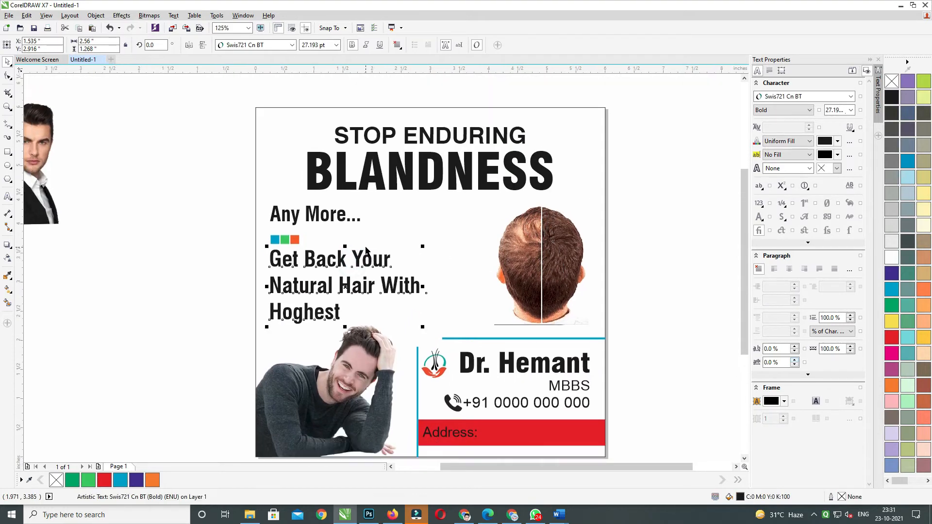
key("alt+Tab")
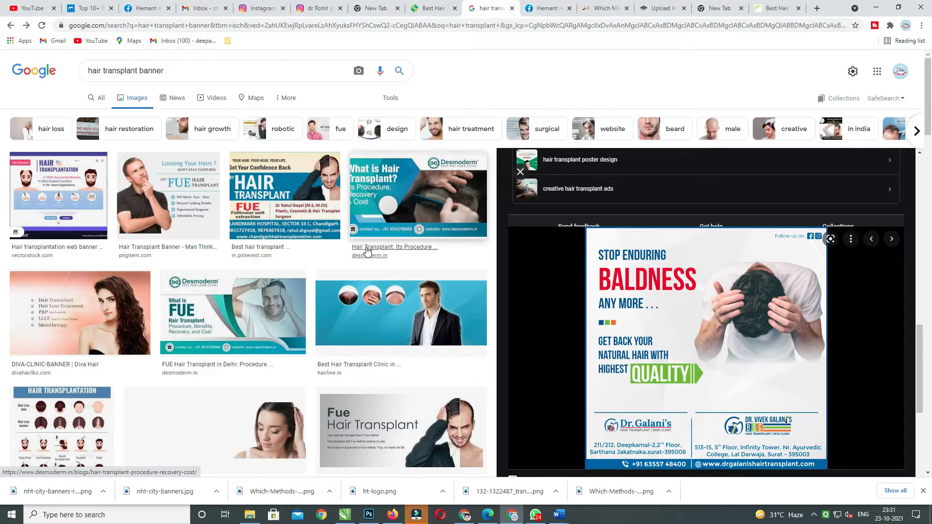
key("alt+Tab")
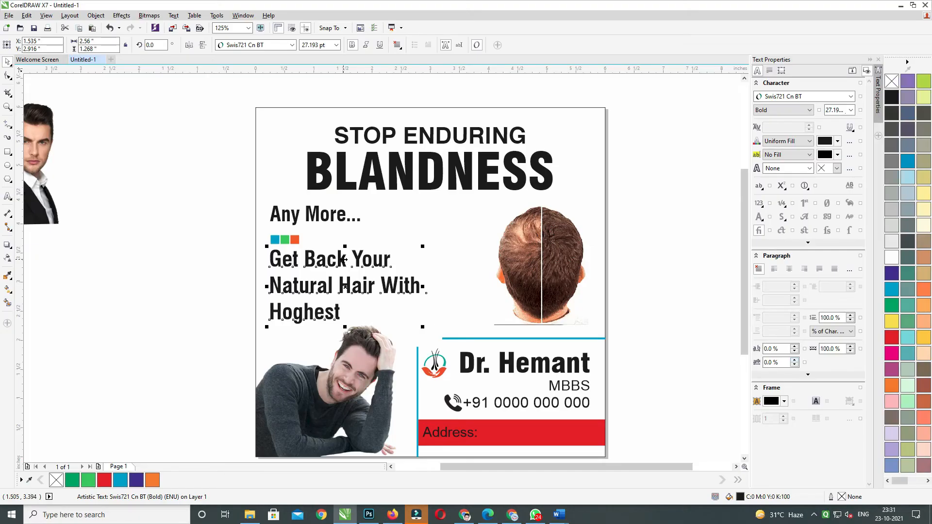
- Nudge the "Get Back Your Natural Hair With Hoghest" text and the three colored squares up together
left_click(244, 269)
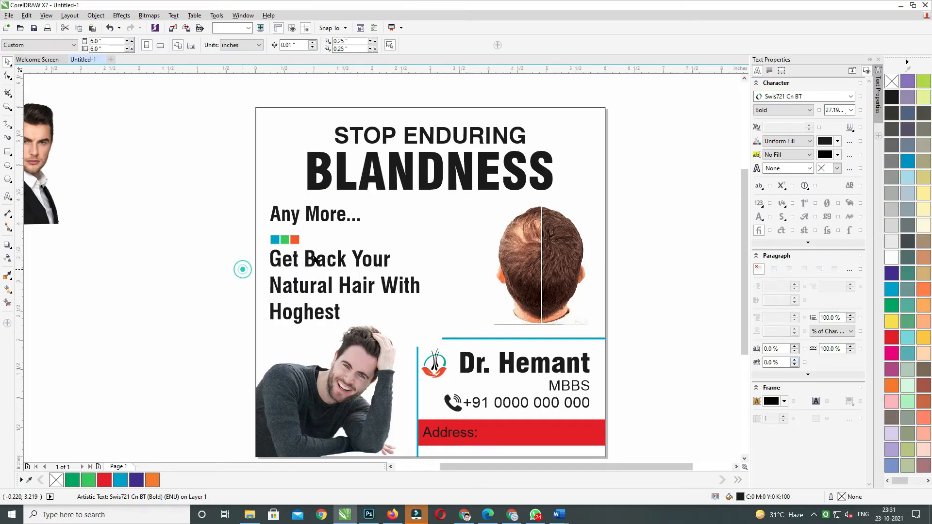
left_click(314, 258)
left_click_drag(298, 244, 418, 329)
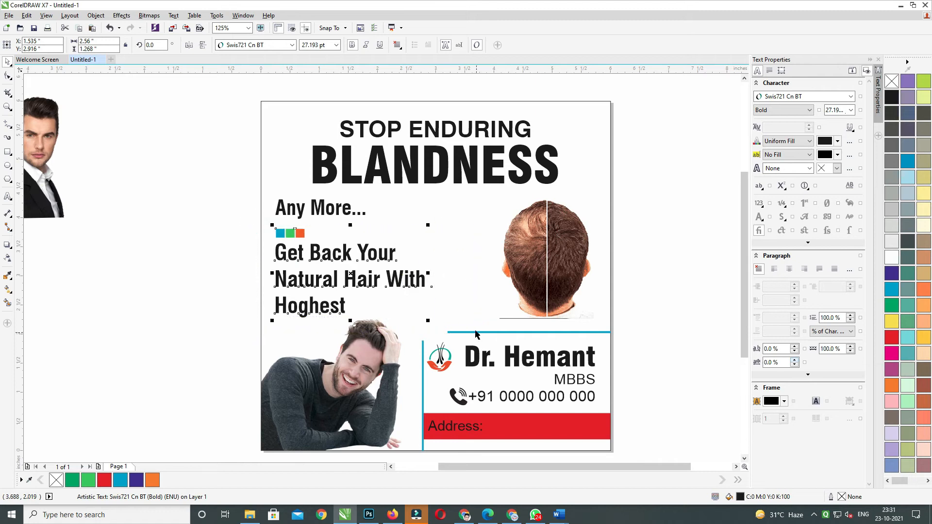
key("Up")
key("Up")
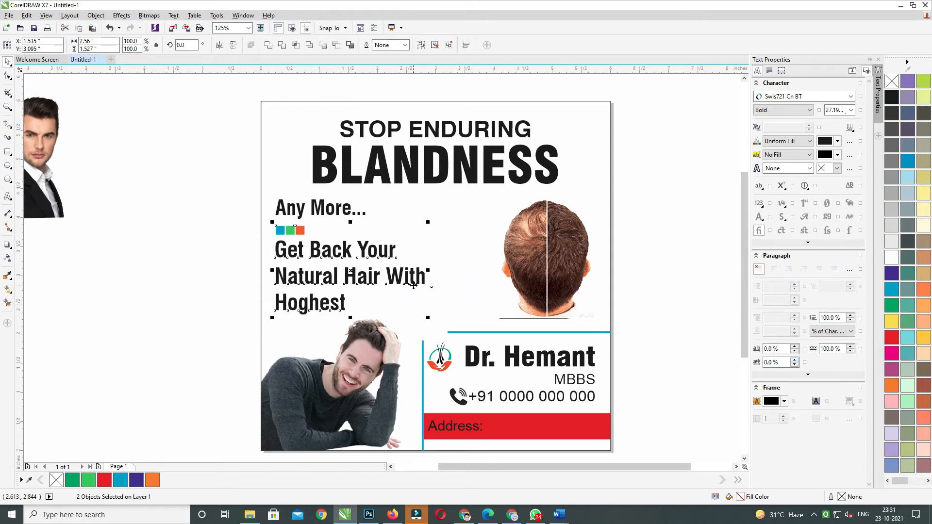
- Scale the "STOP ENDURING" and "BLANDNESS" headlines together about their center to about 4.28 inches wide
scroll(413, 285, "up", 3)
left_click(429, 212)
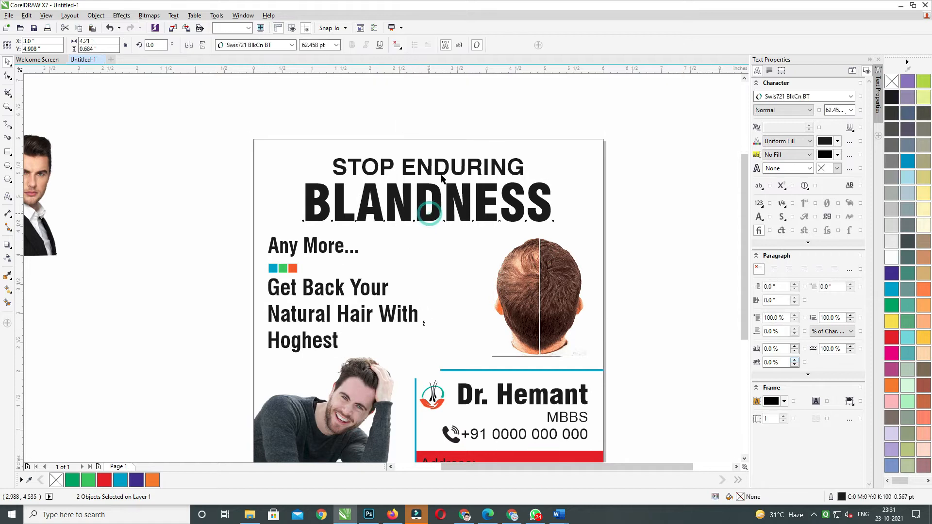
left_click_drag(687, 100, 188, 239)
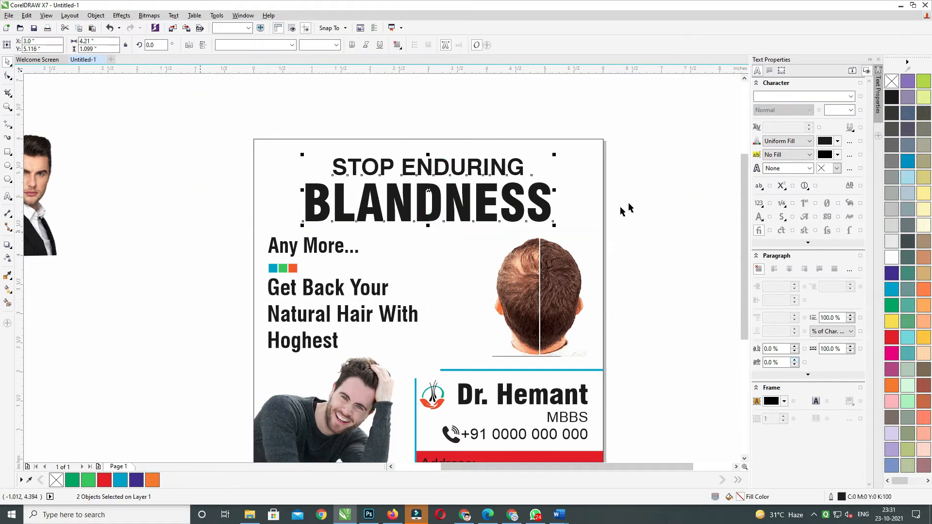
left_click_drag(556, 226, 558, 227)
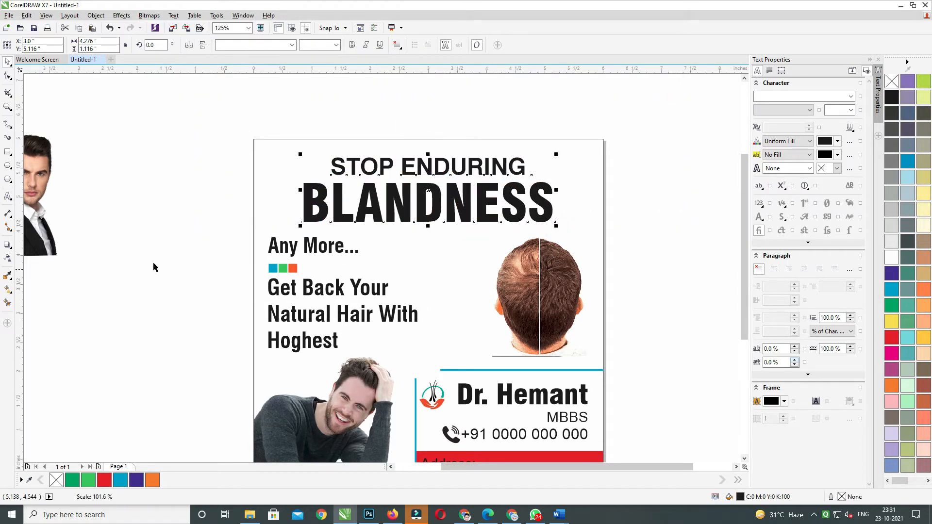
- Nudge the "Any More..." line, the colored squares and the "Get Back Your Natural Hair" text slightly down
left_click_drag(171, 229, 475, 367)
key("Down")
key("Down")
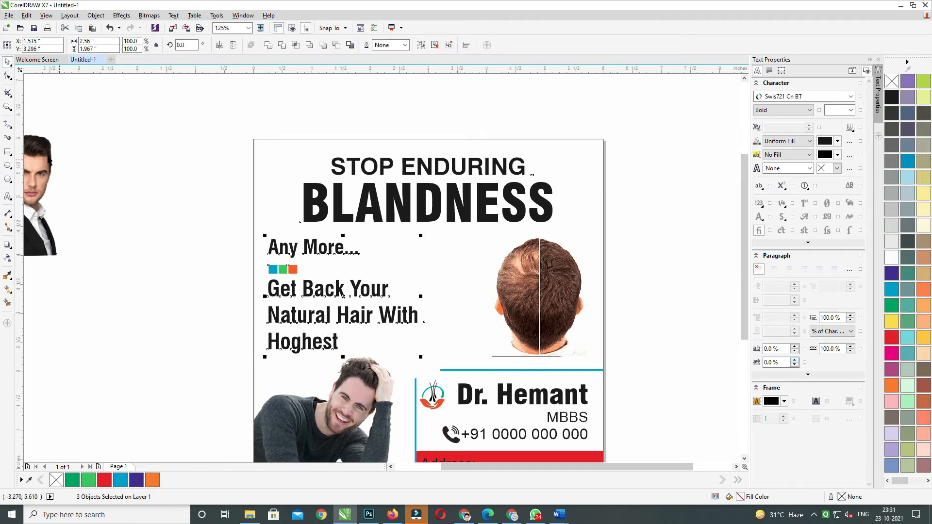
- Draw a rectangle about 5.42 by 0.87 inches around "BLANDNESS" and center it horizontally on the page
left_click(8, 153)
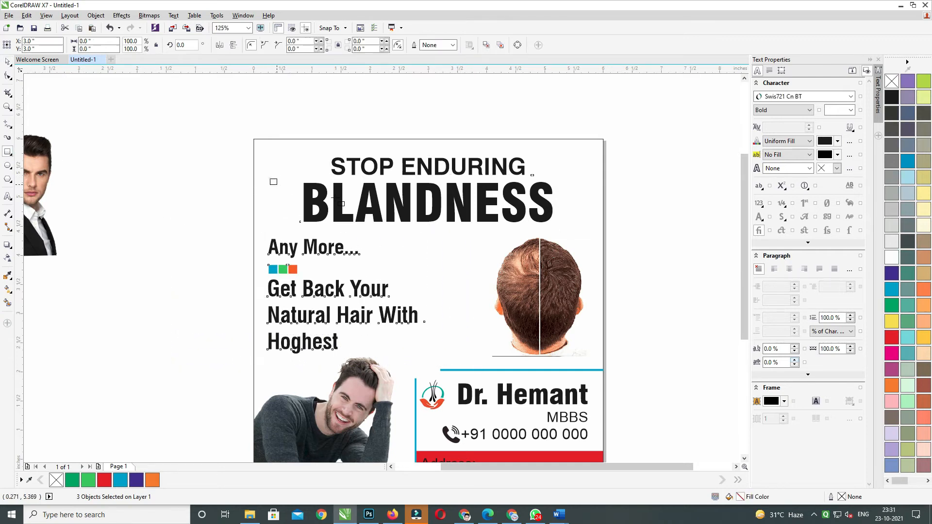
left_click_drag(270, 178, 586, 228)
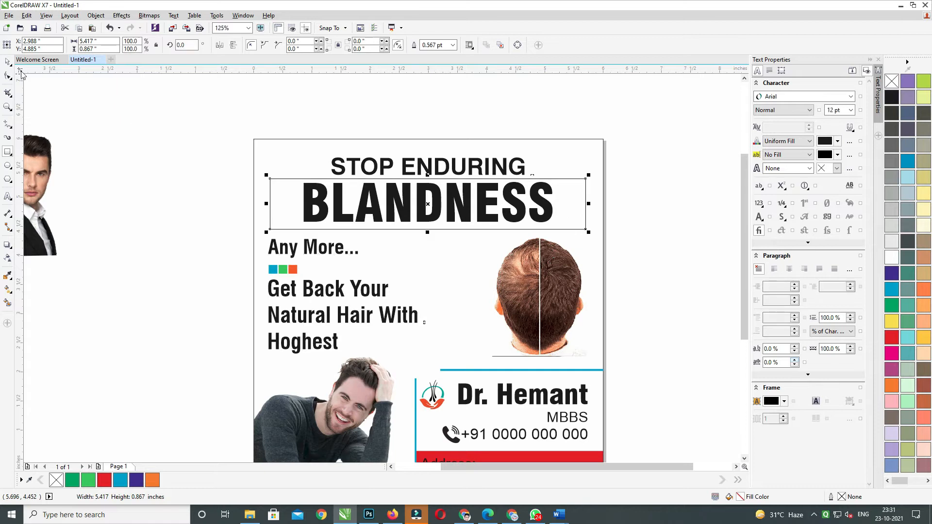
left_click(620, 141)
left_click(576, 190)
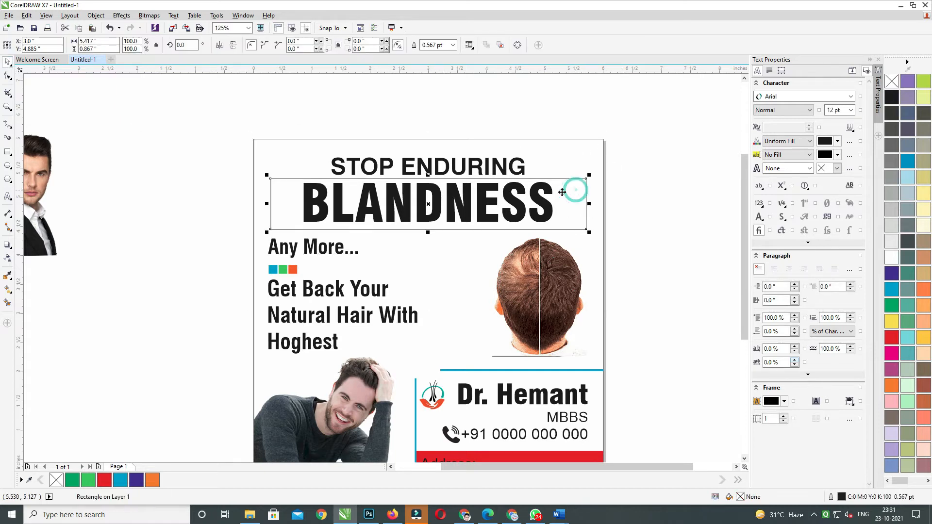
left_click(580, 189)
- Lower the "BLANDNESS" text slightly within its surrounding rectangle
left_click(547, 212)
left_click_drag(216, 177, 614, 239)
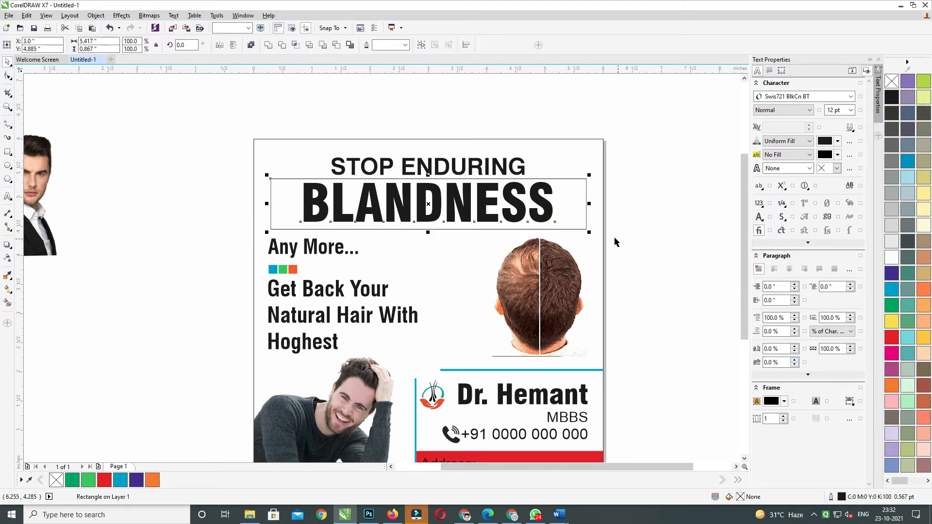
key("Down")
key("Down")
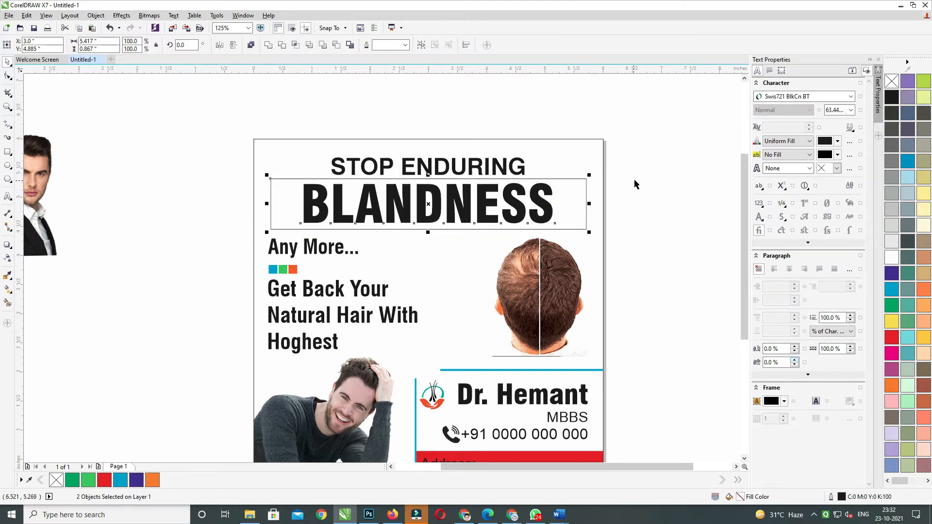
- Fill the page-sized background rectangle with light gray
left_click(559, 157)
left_click(893, 243)
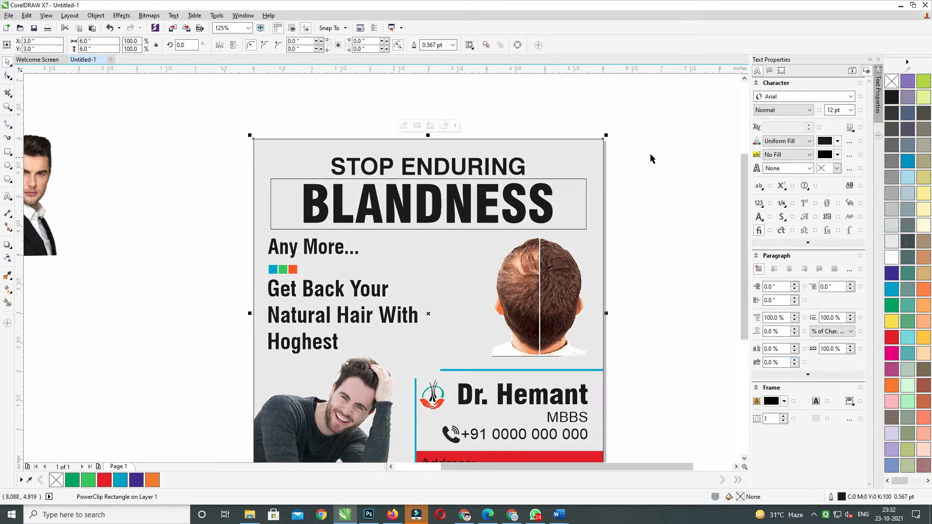
- Fill the rectangle around "BLANDNESS" with white and remove its outline
scroll(651, 160, "down", 1)
left_click(602, 162)
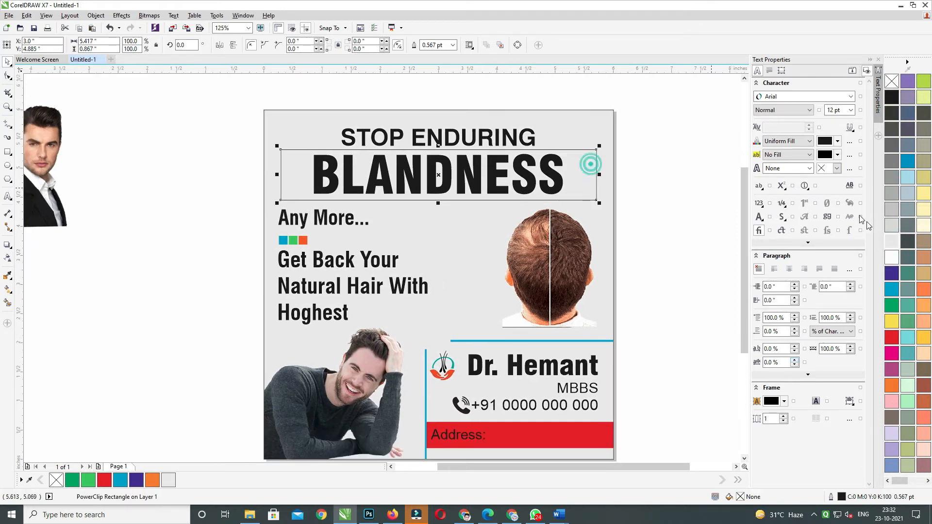
left_click(892, 257)
right_click(889, 87)
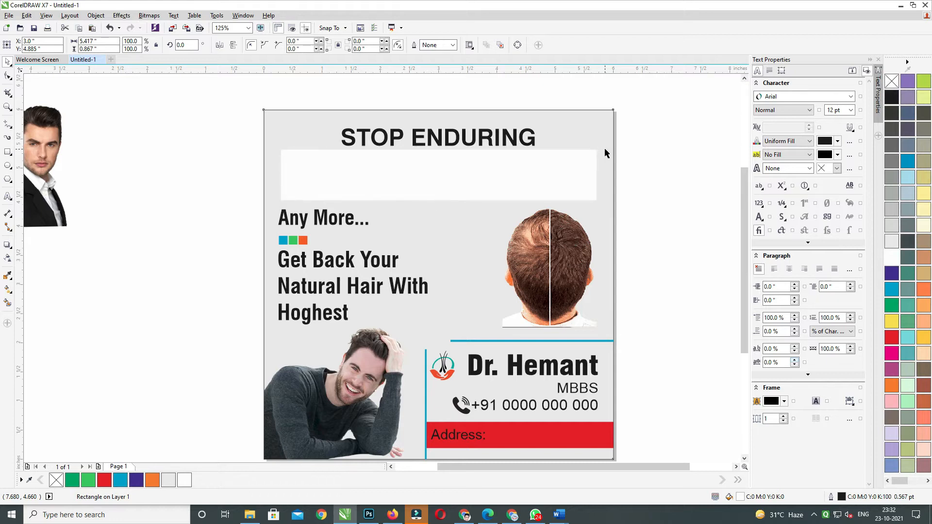
- Duplicate the white headline rectangle in place and fill the copy with black
left_click(645, 162)
left_click(499, 178)
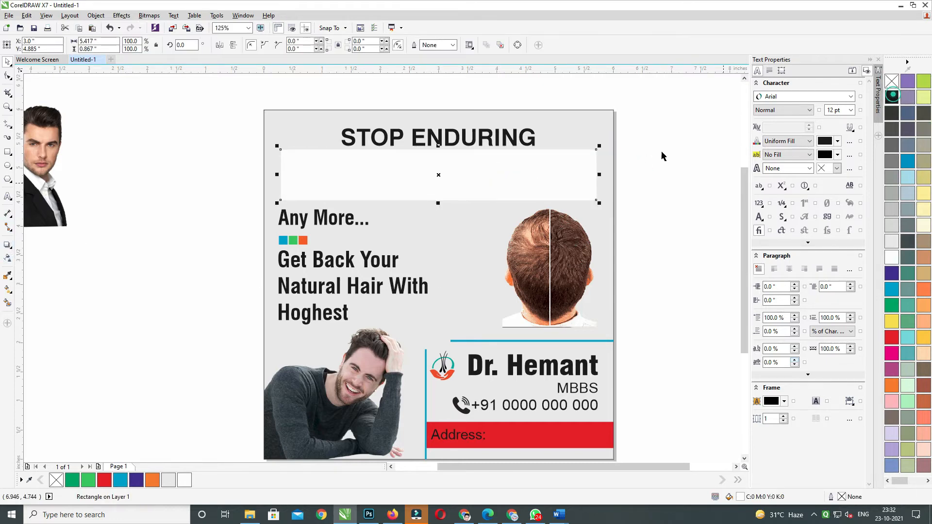
left_click(892, 95)
left_click(8, 261)
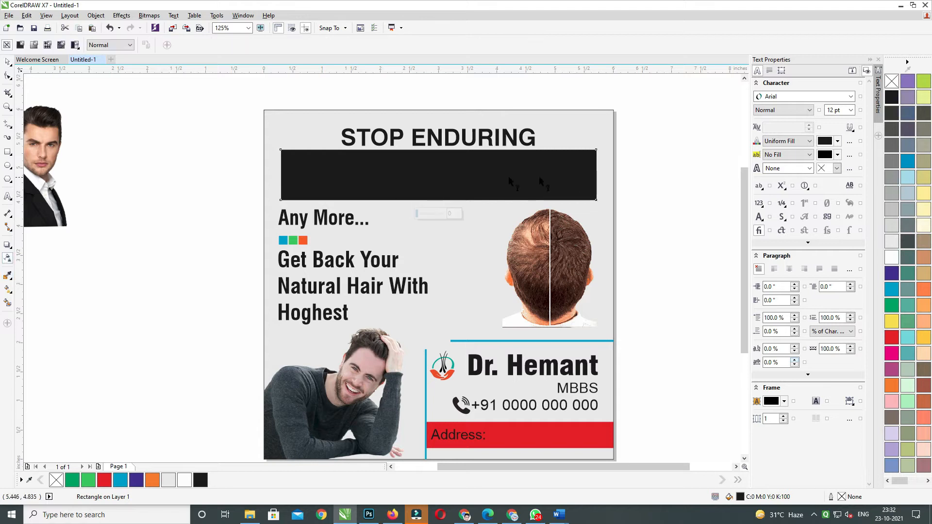
left_click(8, 62)
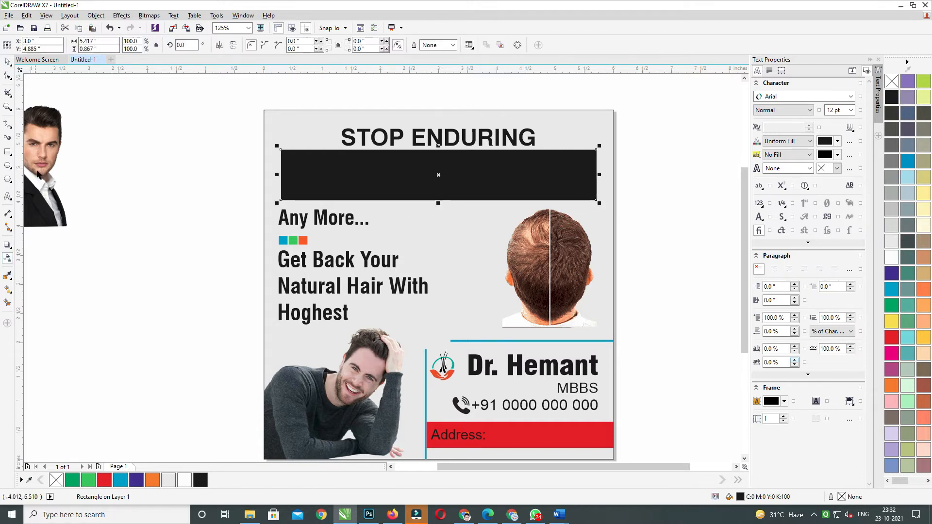
- Draw a thin vertical guide rectangle, center it on the black rectangle, and enlarge it to about 0.98 inches tall
left_click(7, 153)
left_click_drag(181, 137, 182, 170)
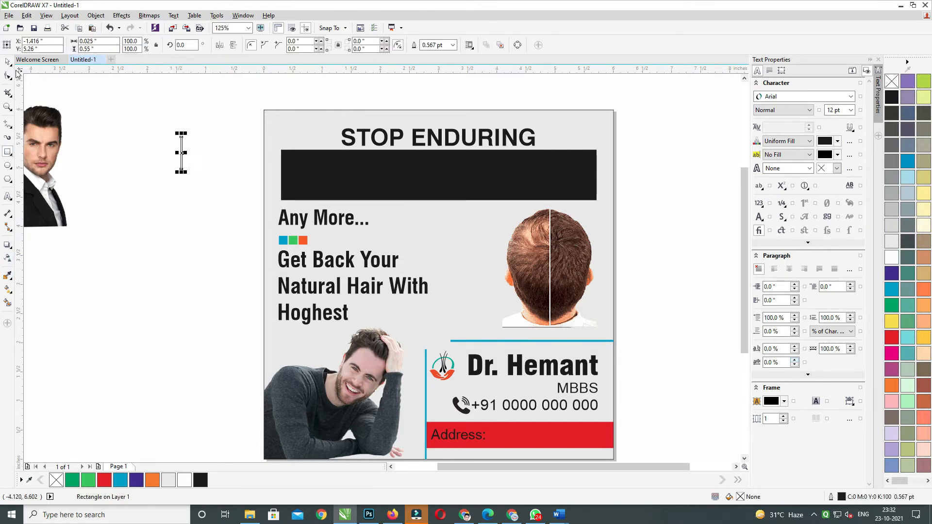
left_click(422, 185, "shift")
key("c")
key("e")
left_click_drag(704, 119, 447, 206)
- Apply a linear transparency to the black rectangle, fading from solid at its right end to clear at its left end
left_click(502, 178)
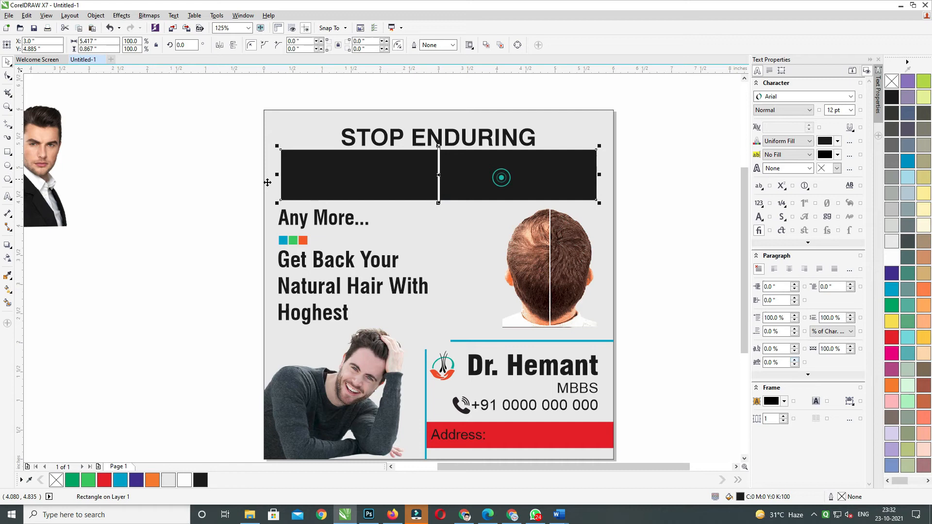
left_click(8, 257)
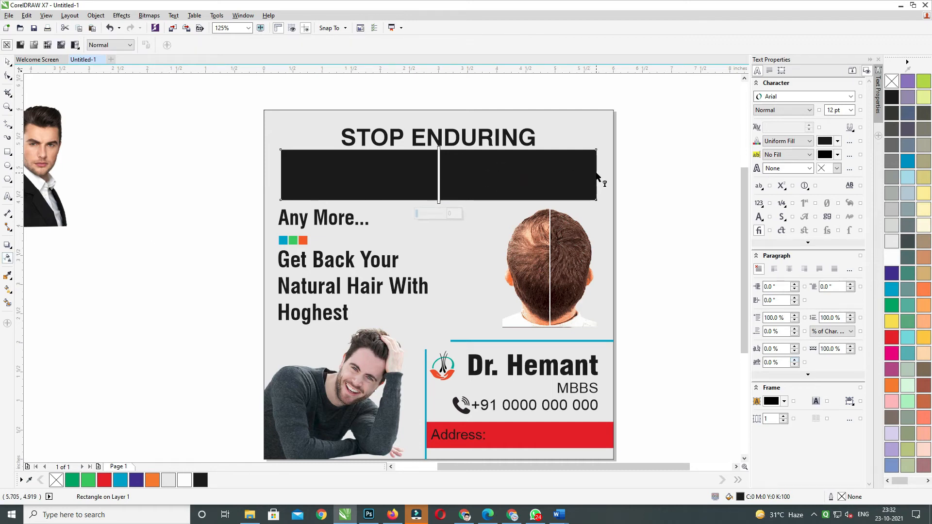
left_click_drag(597, 173, 287, 173)
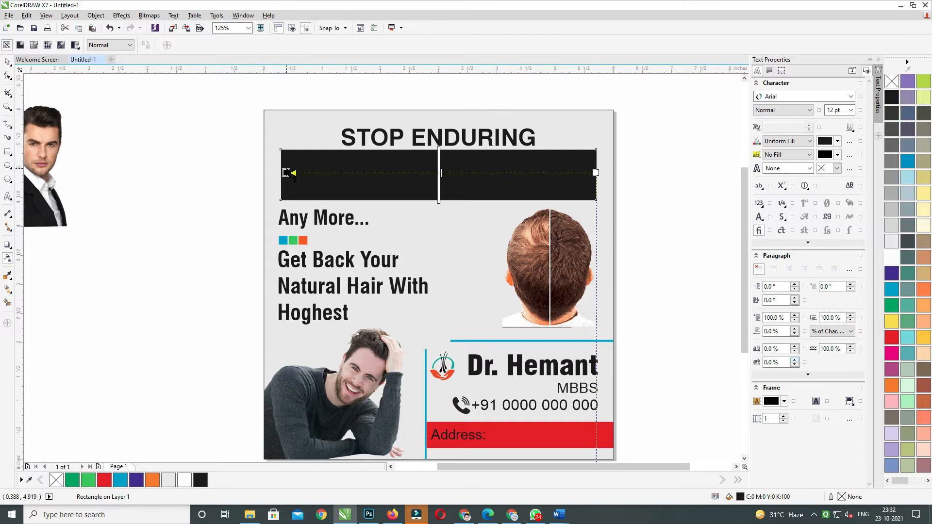
left_click_drag(290, 174, 287, 173)
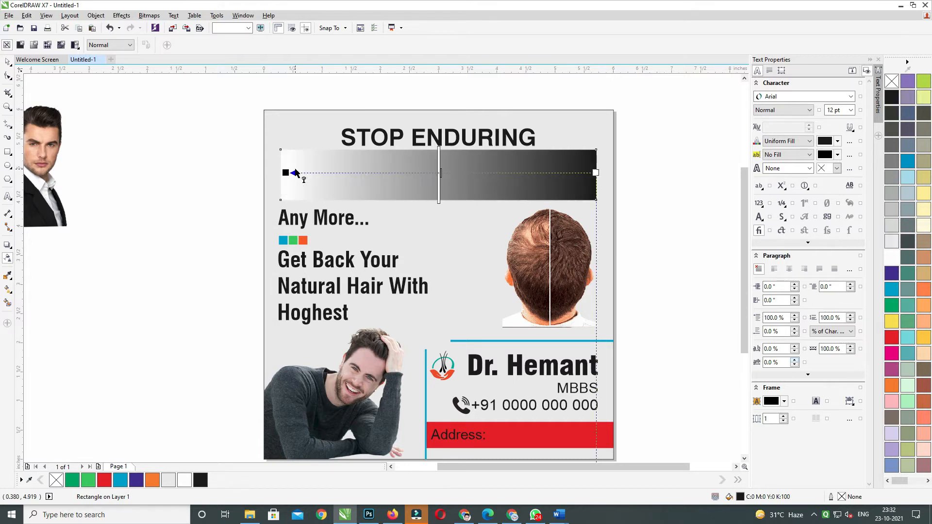
left_click(7, 62)
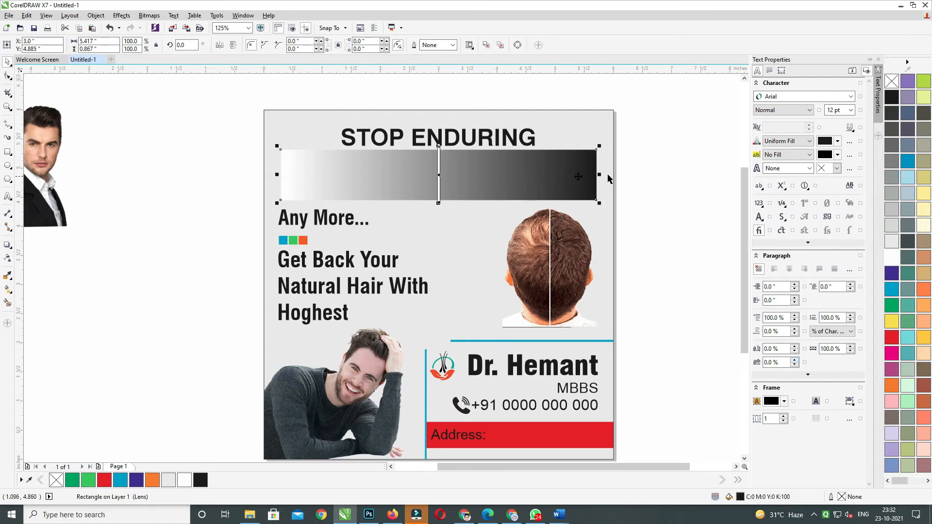
- Narrow the gradient rectangle to about 2.72 inches, ending at the center guide, and mirror a copy onto the right half
left_click_drag(602, 175, 441, 180)
left_click_drag(526, 170, 525, 188)
key("ctrl+z")
left_click_drag(600, 174, 443, 186)
left_click(299, 175)
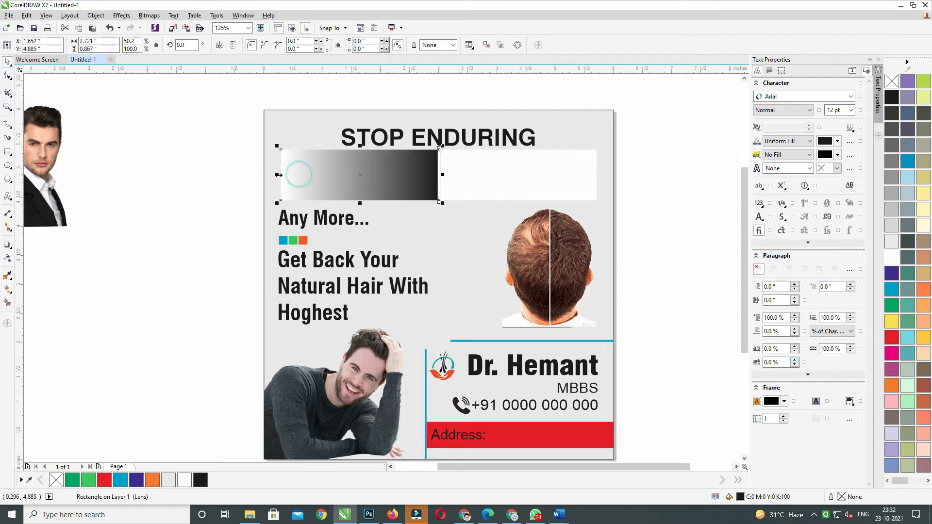
left_click_drag(277, 175, 491, 173)
right_click(491, 173)
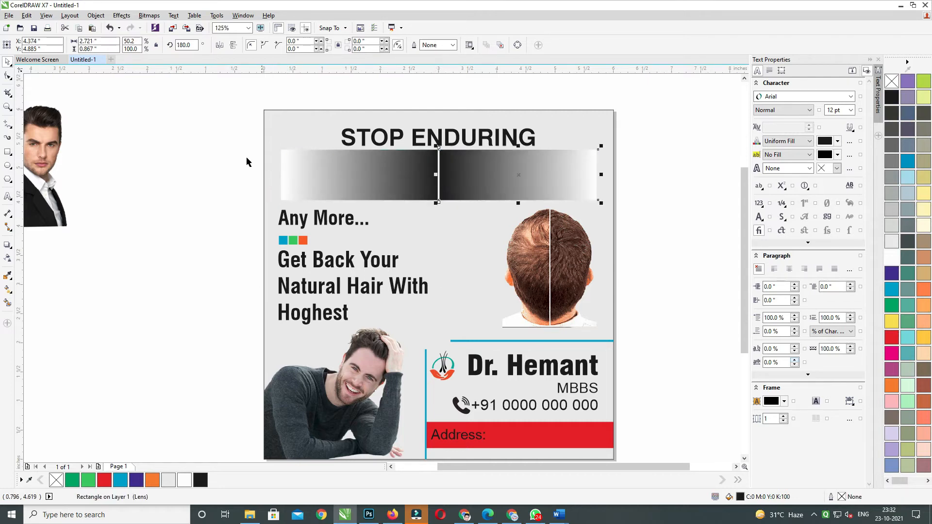
- Delete the thin vertical guide rectangle between the two gradient halves
left_click_drag(245, 147, 463, 194)
left_click_drag(426, 105, 464, 233)
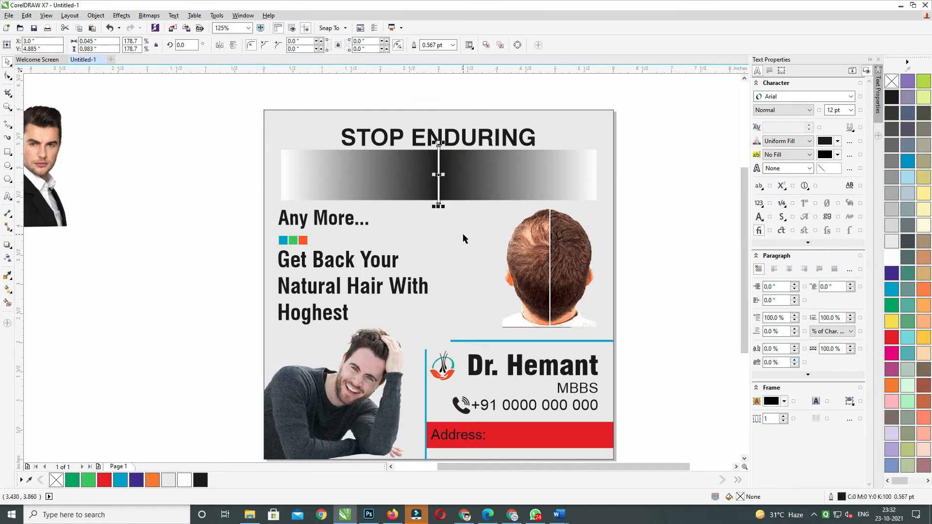
key("Delete")
- Group the two mirrored gradient halves, undoing a trial weld first
left_click(413, 173)
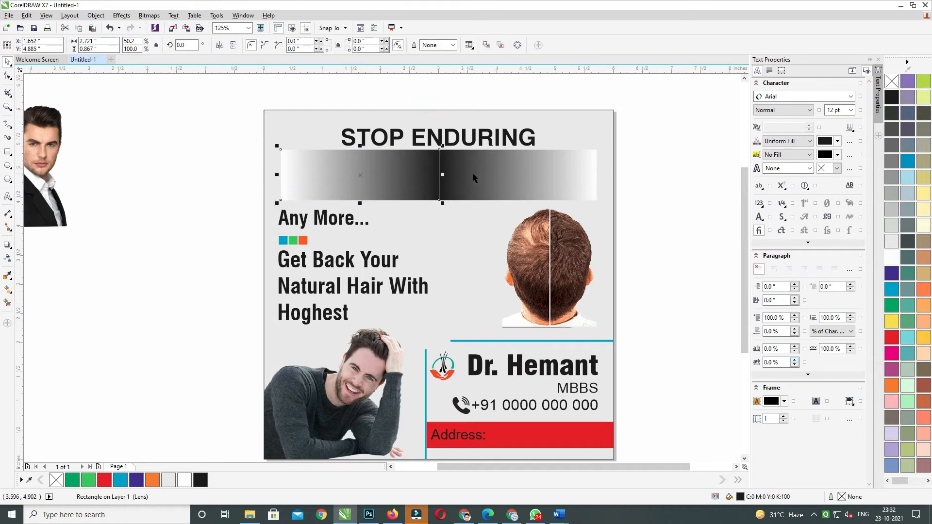
left_click(473, 172, "shift")
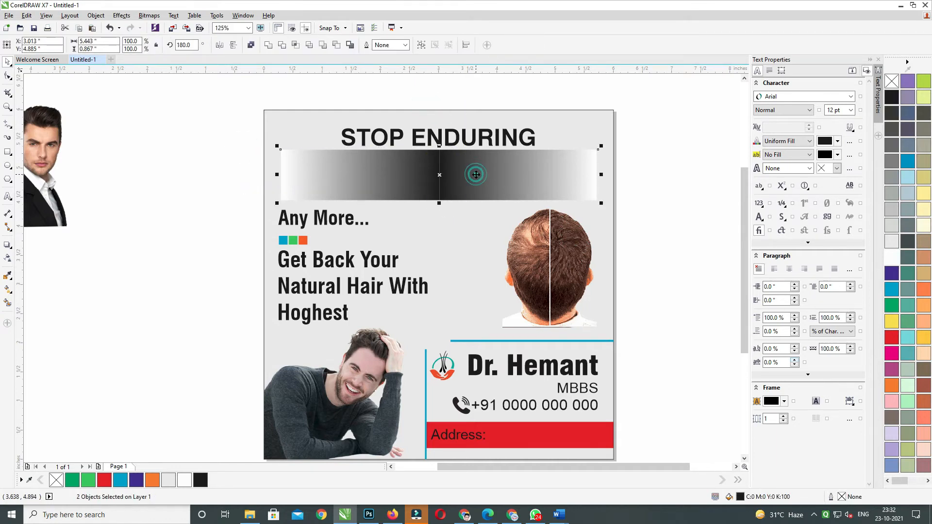
left_click(267, 47)
key("ctrl+z")
key("ctrl+g")
- Place the gradient group behind the white rectangle and lower it to a Y position of 4.775 inches
left_click_drag(477, 181, 474, 197)
key("ctrl+z")
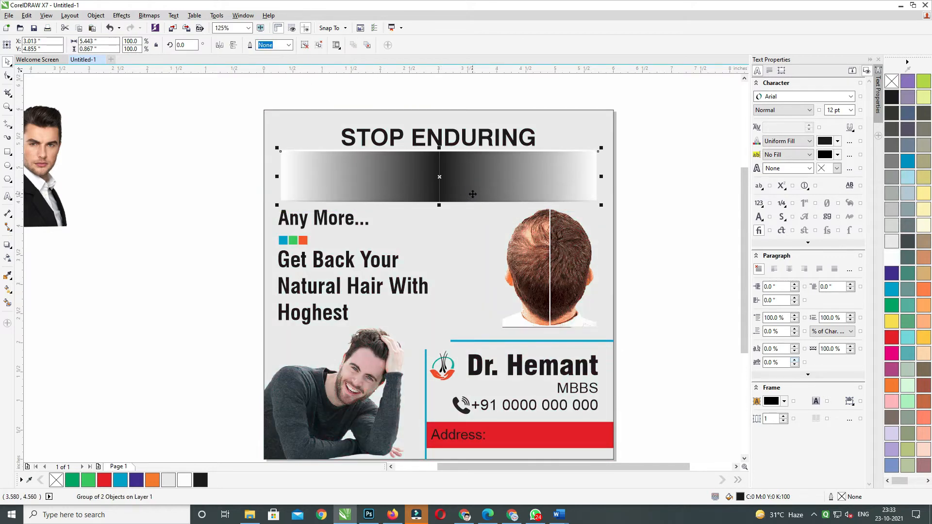
key("Escape")
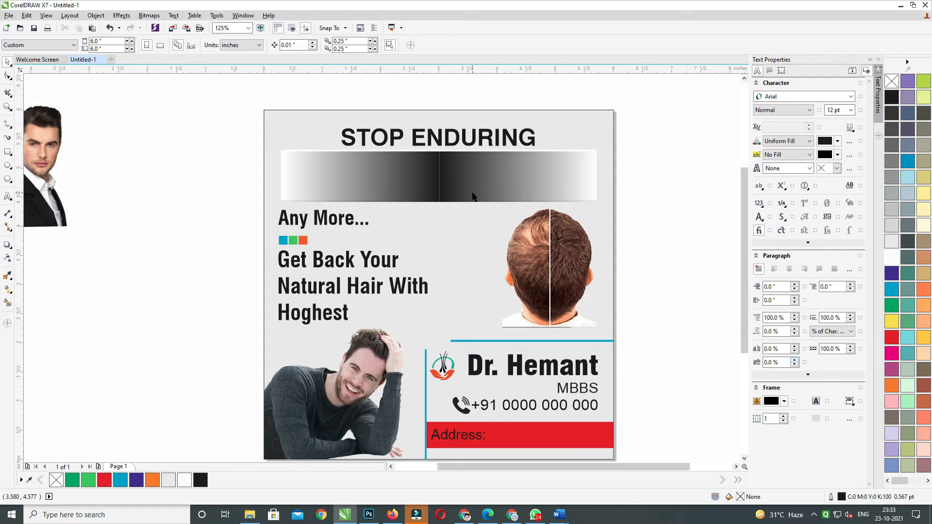
left_click(473, 195)
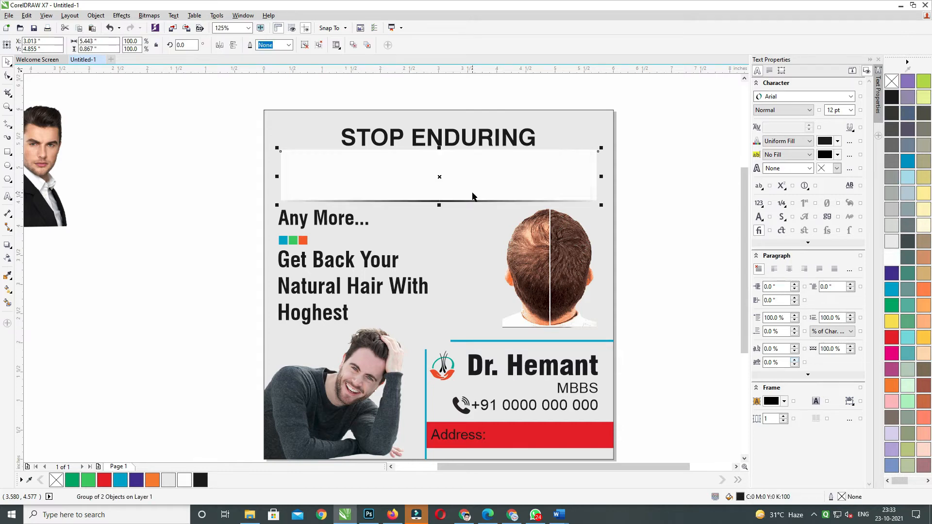
left_click_drag(473, 196, 442, 204)
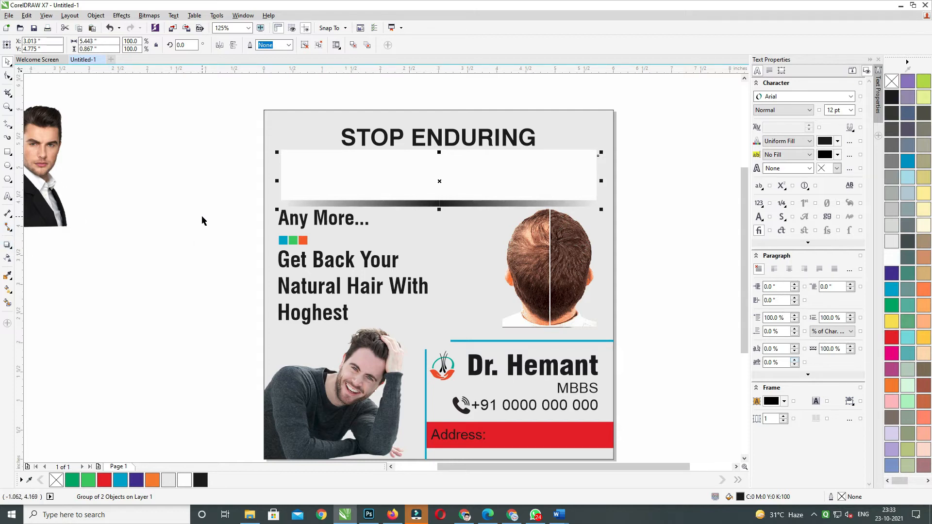
- Ungroup the gradient halves and convert them together into a single 300 dpi CMYK bitmap
key("ctrl+u")
left_click(269, 46)
key("ctrl+z")
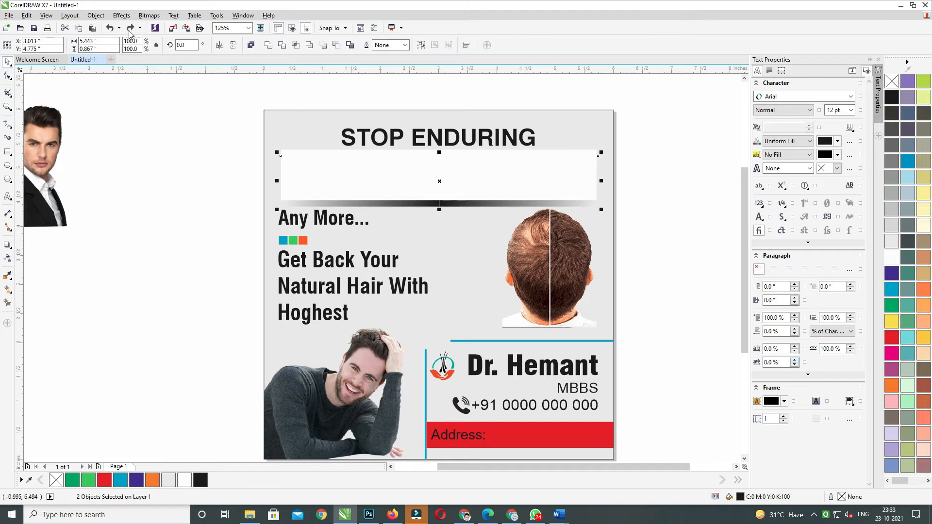
left_click(149, 15)
left_click(161, 25)
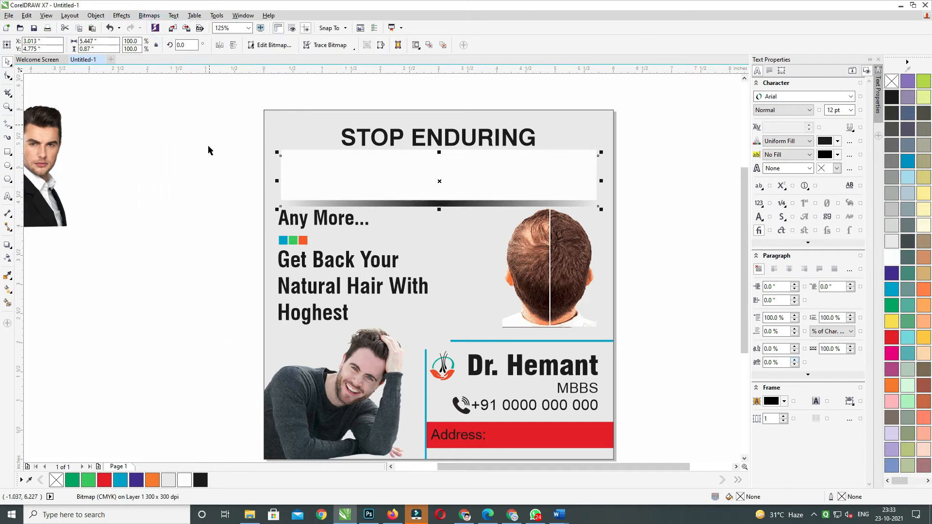
left_click(8, 245)
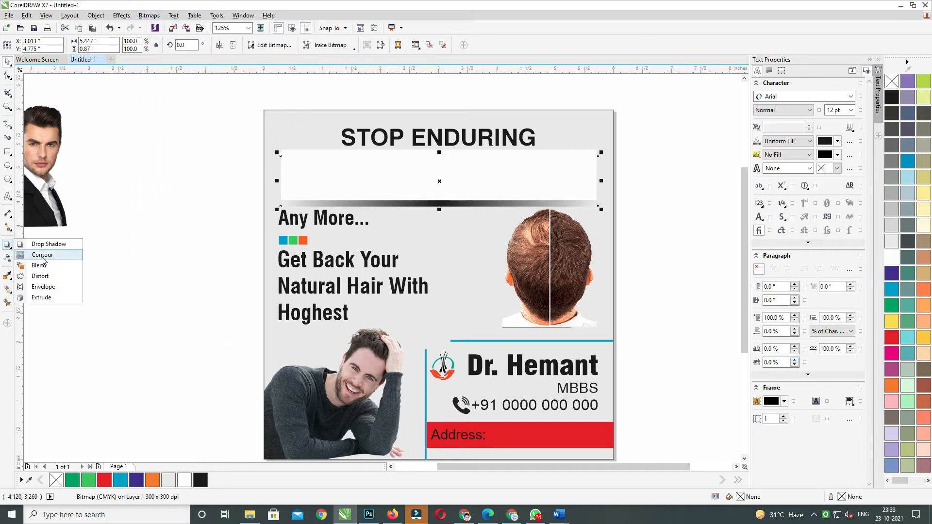
key("F10")
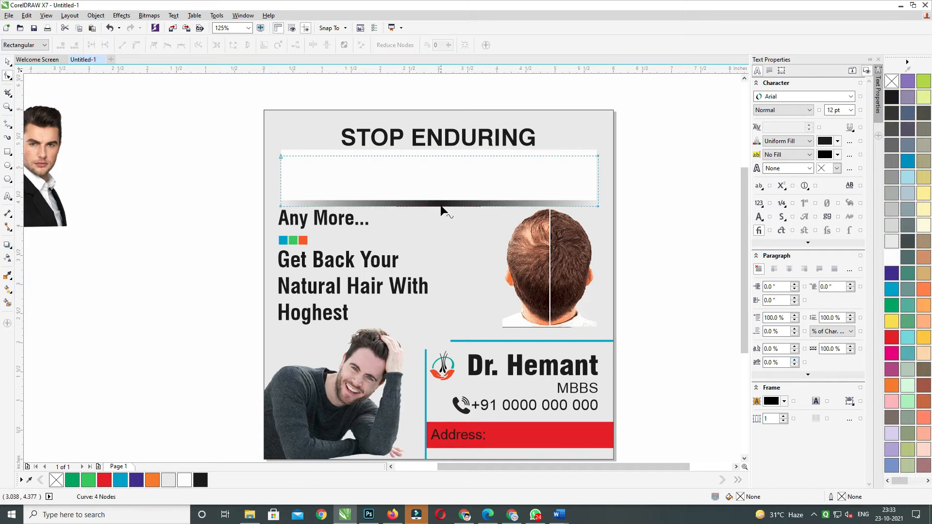
left_click(441, 205)
left_click_drag(440, 205, 441, 202)
key("ctrl+z")
right_click(446, 210)
left_click(13, 263)
left_click(9, 245)
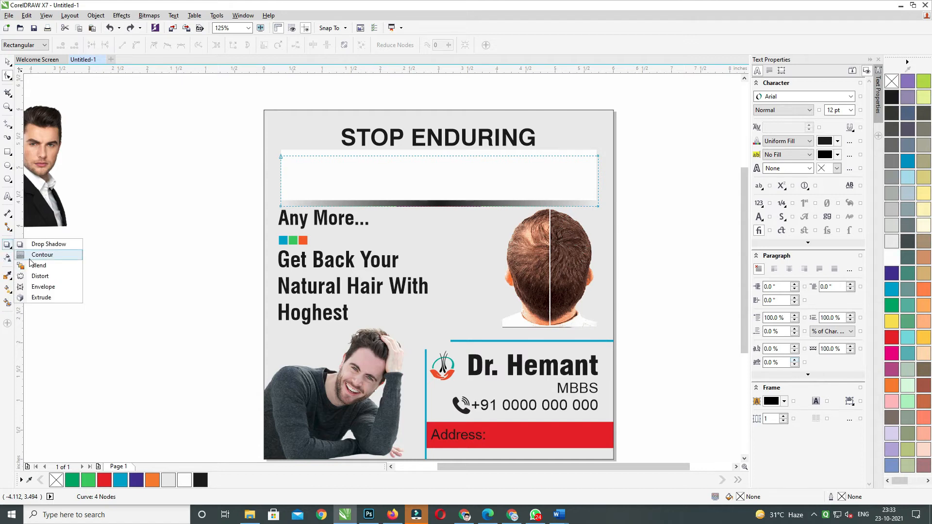
left_click(43, 287)
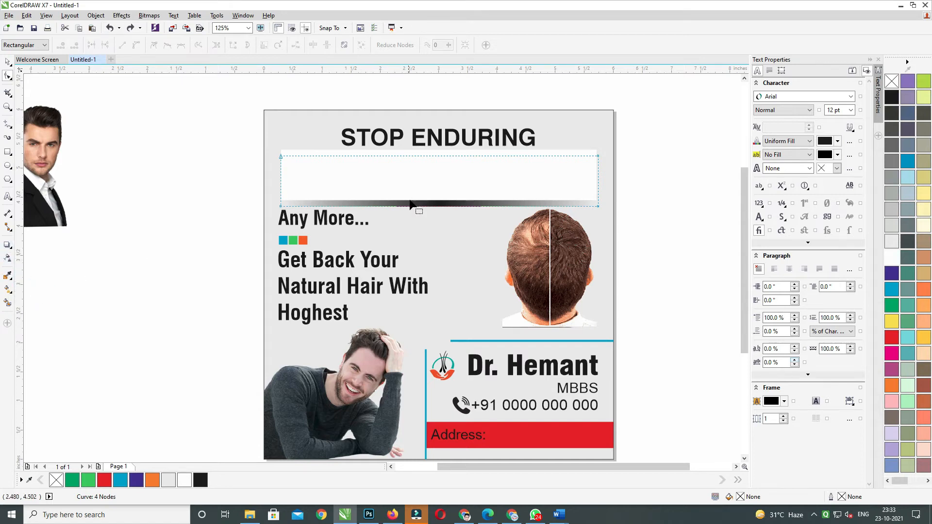
left_click_drag(424, 206, 424, 201)
key("ctrl+z")
- Convert the shadow bitmap's lower edge to a curve and bow its middle upward by about 0.24 inches
left_click_drag(251, 203, 327, 228)
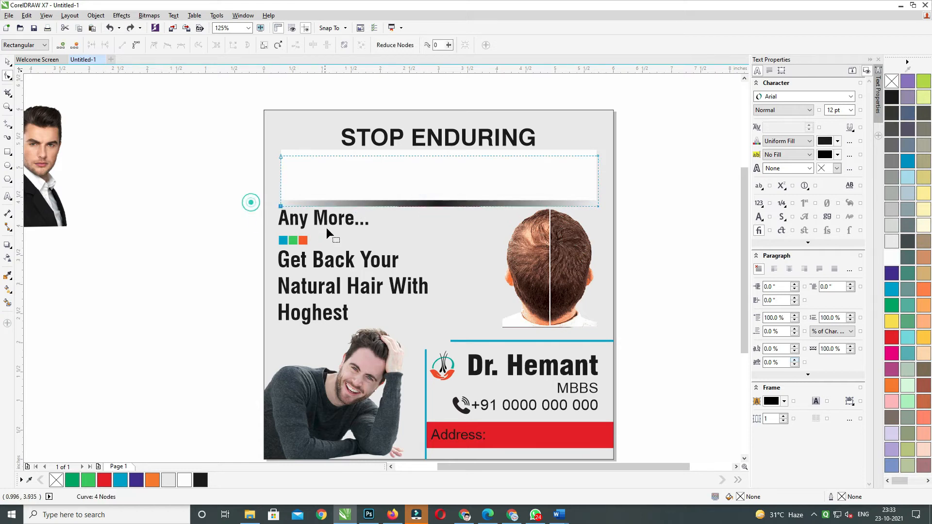
left_click(136, 45)
left_click_drag(438, 207, 436, 197)
key("ctrl+z")
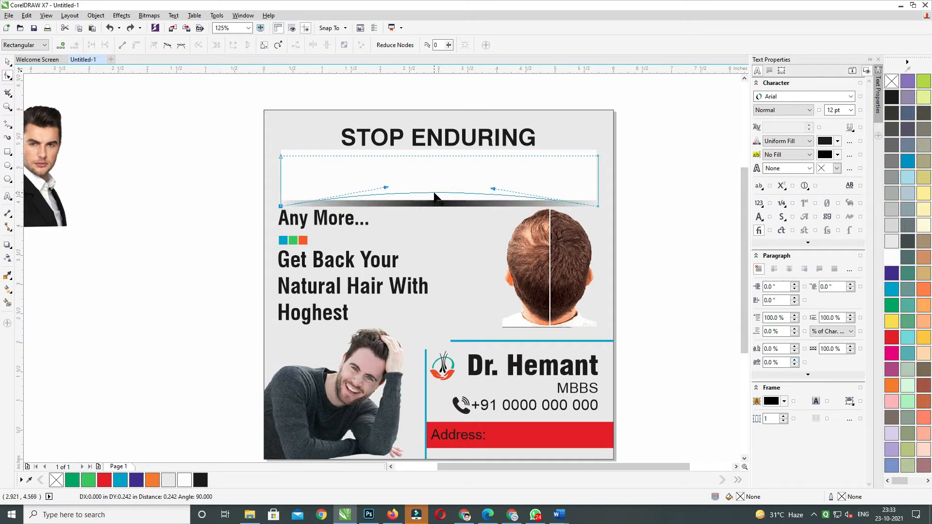
key("space")
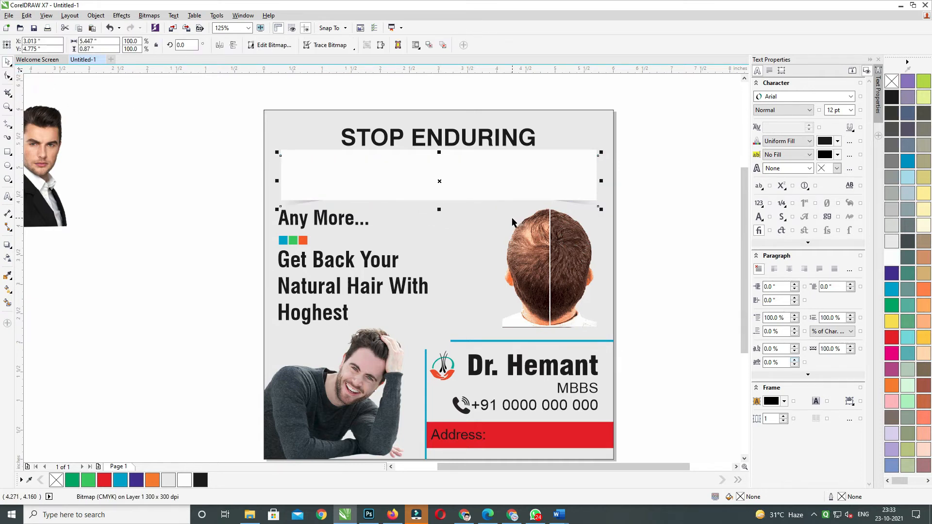
- Nudge the curved shadow bitmap down to a Y position of 4.645 inches
key("Down")
key("Down")
key("Down")
key("Down")
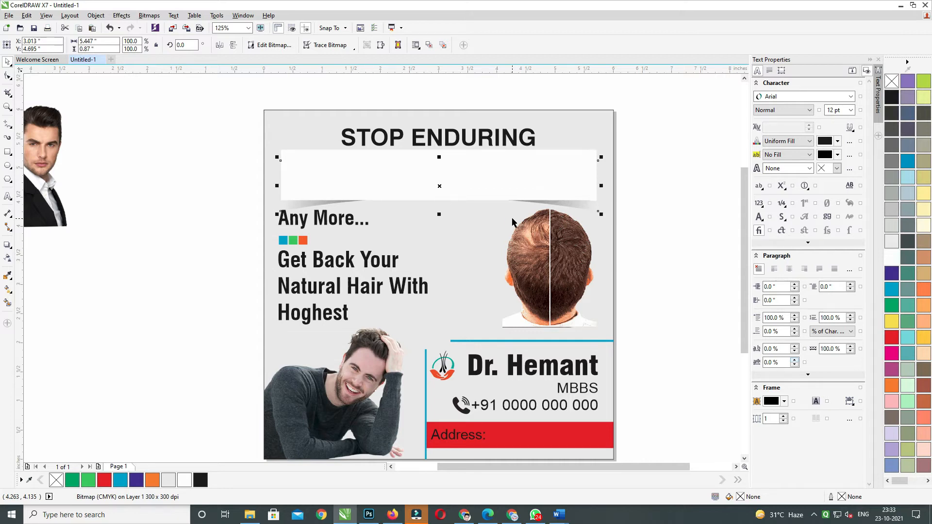
key("Down")
key("Down")
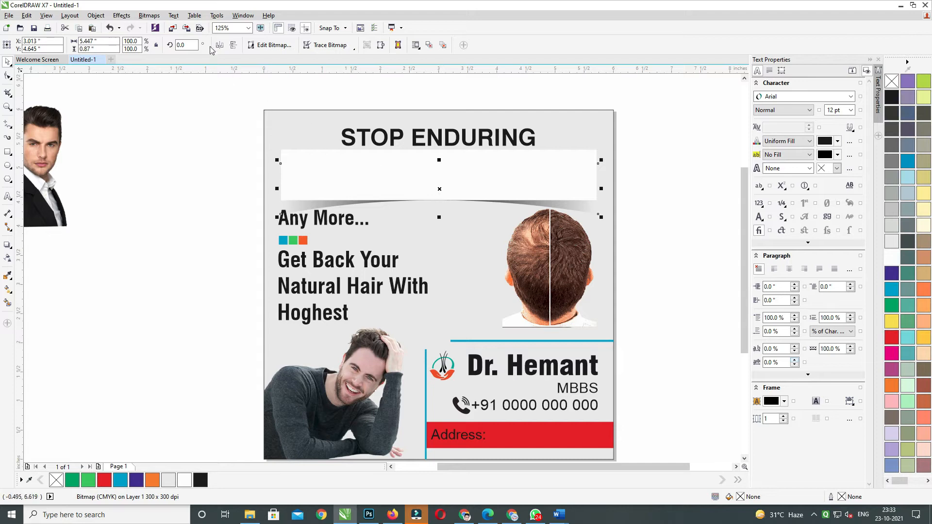
left_click(157, 17)
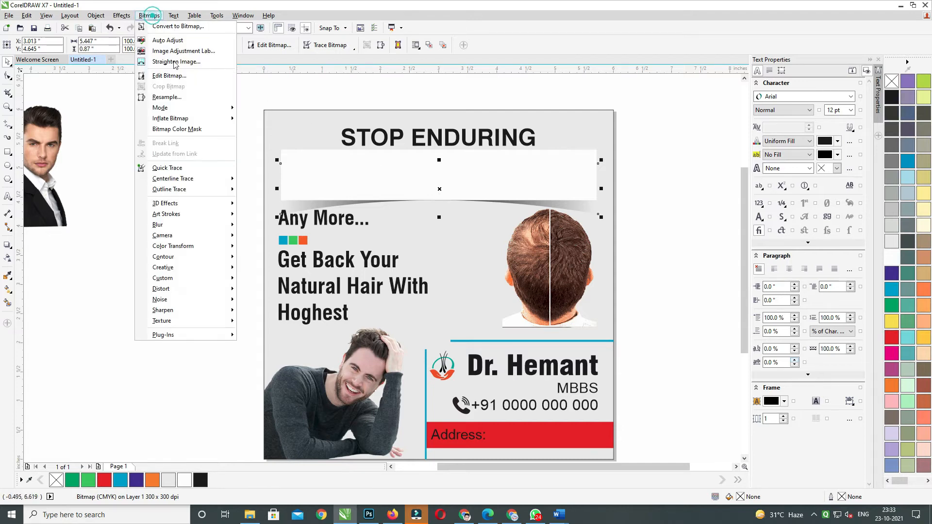
left_click(175, 223)
left_click(274, 236)
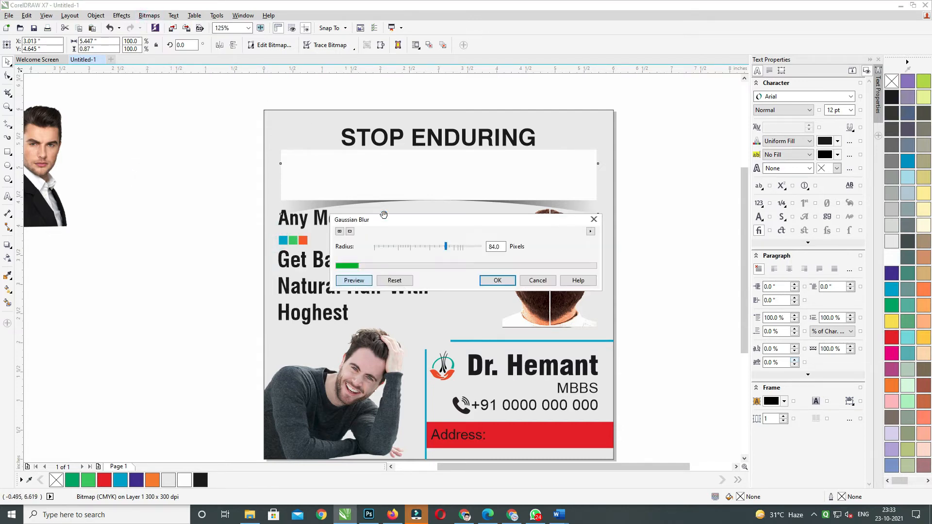
left_click_drag(438, 255, 380, 247)
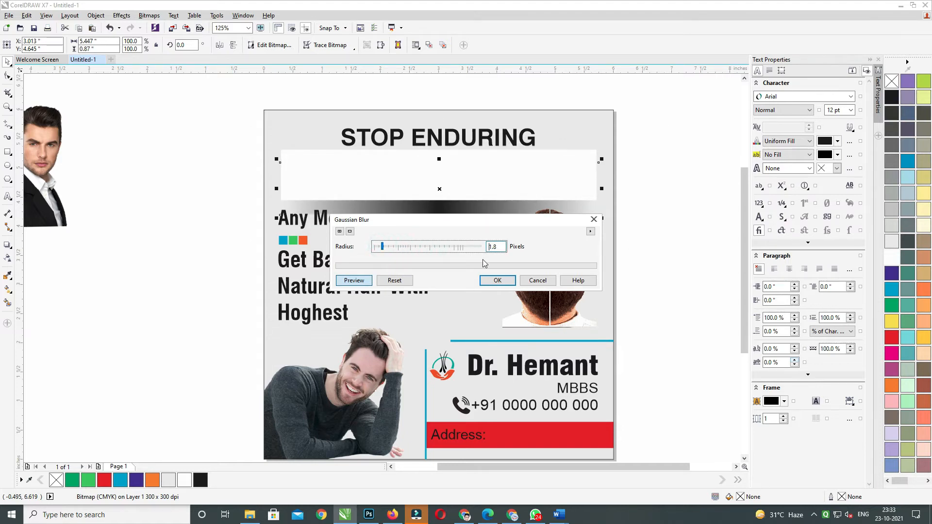
left_click(538, 280)
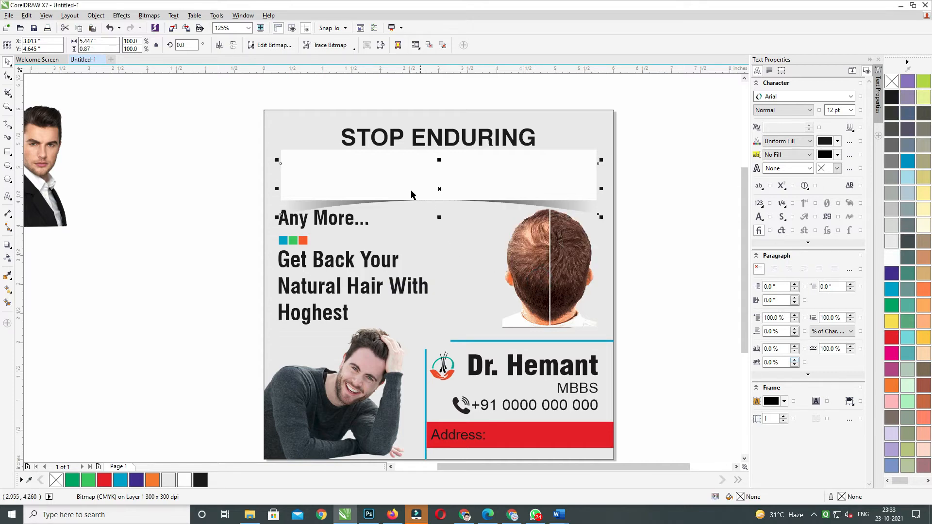
- Try a Gaussian blur with a 0.1 pixel radius on the curved shadow bitmap and undo it
left_click(149, 16)
mouse_move(191, 234)
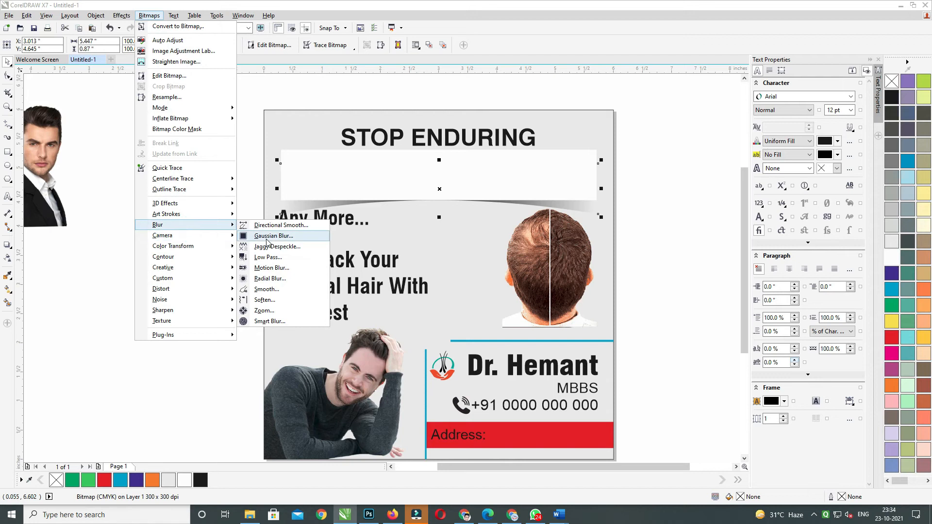
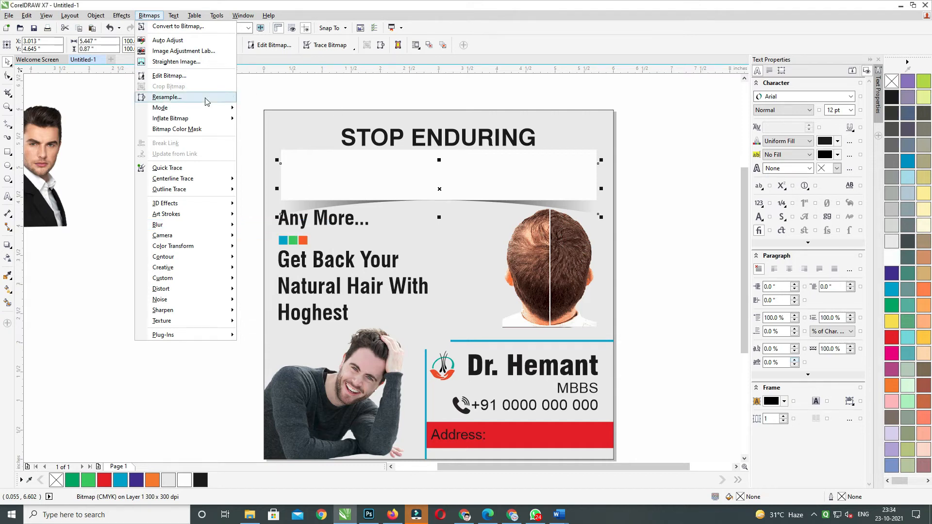
left_click(196, 227)
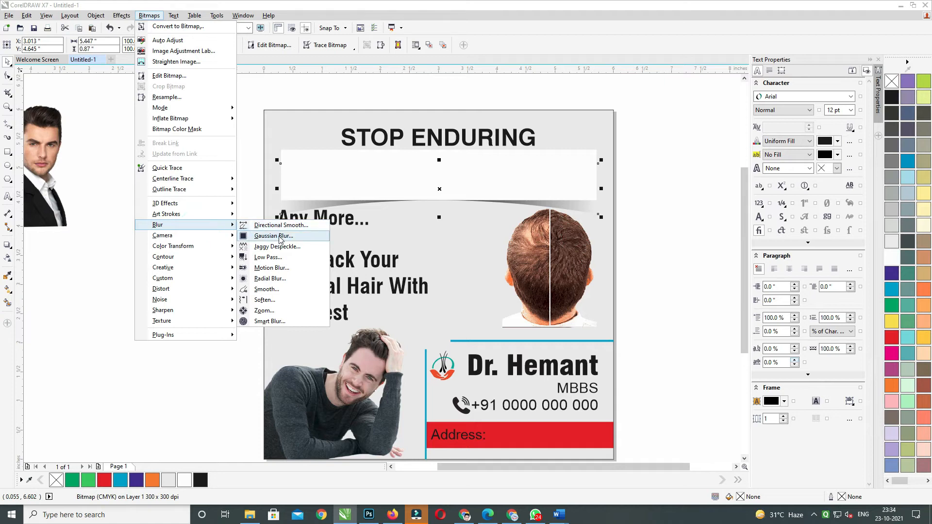
left_click(275, 237)
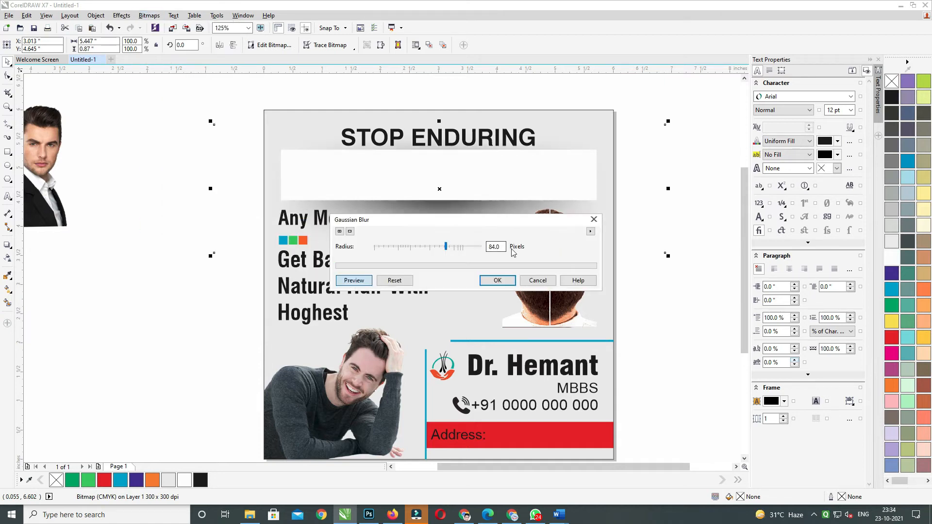
left_click(430, 246)
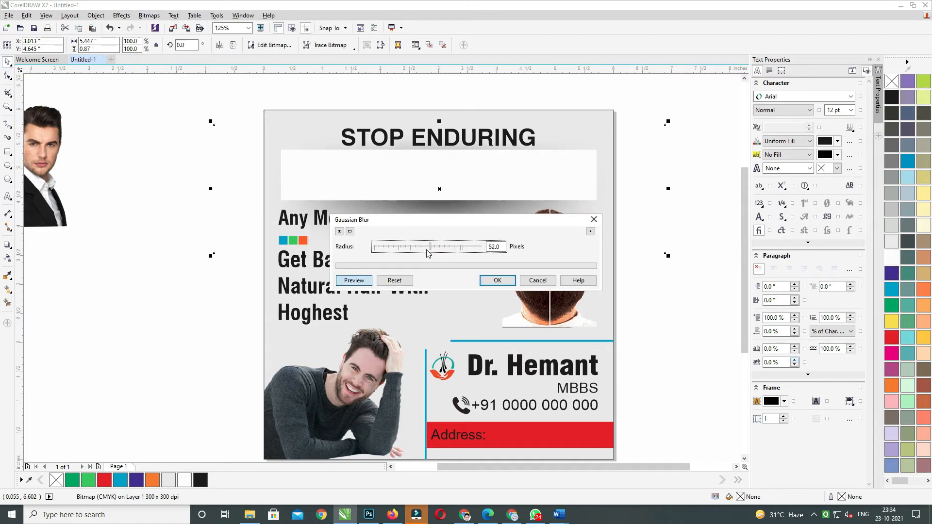
left_click(379, 248)
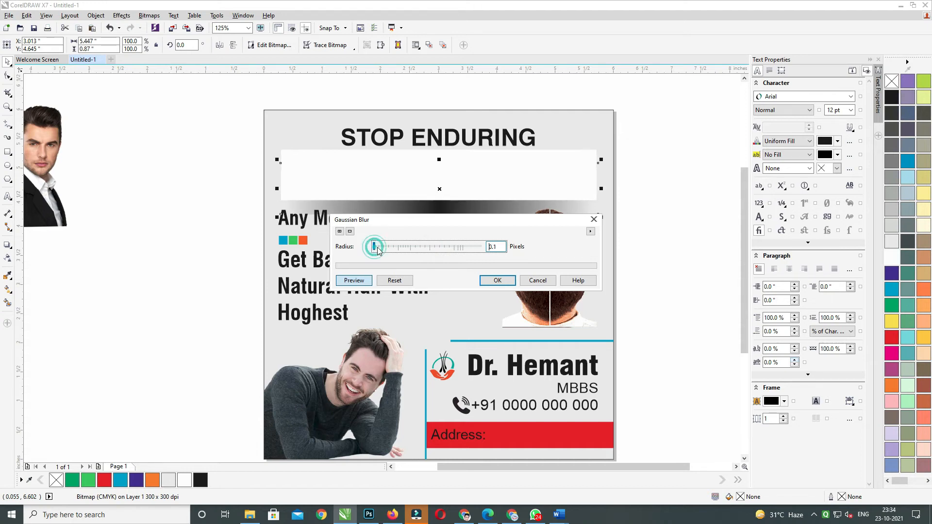
left_click(497, 280)
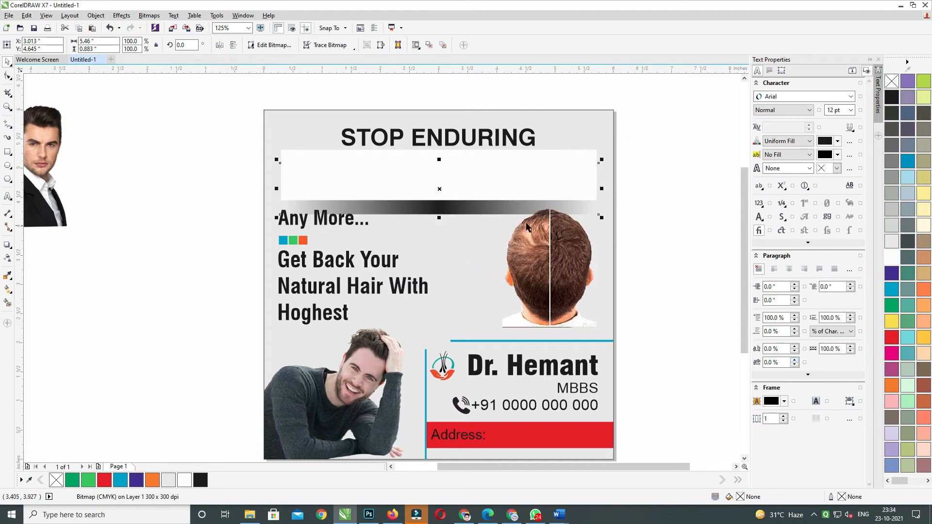
key("ctrl+z")
- Lower the shadow bitmap to a Y position of 4.635 inches, then group it with the white rectangle and set the group's height to 1.066 inches
left_click(582, 210)
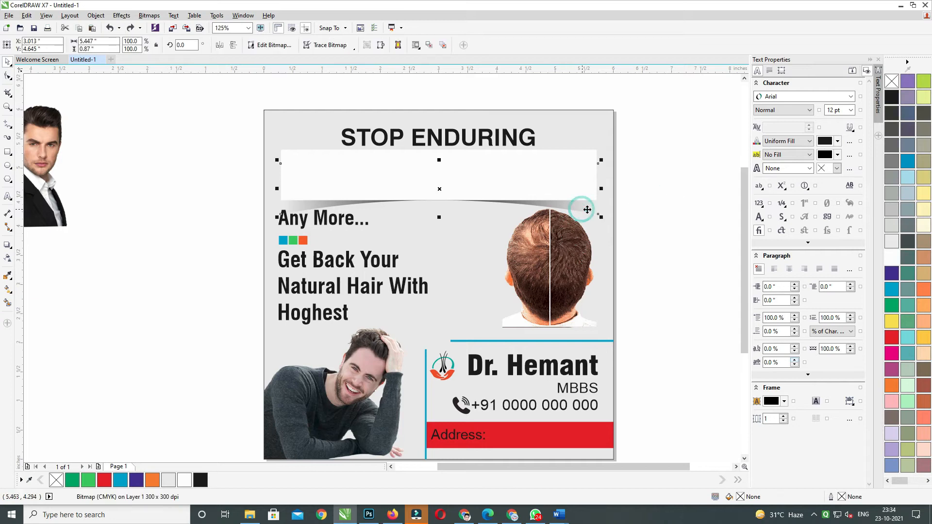
key("Down")
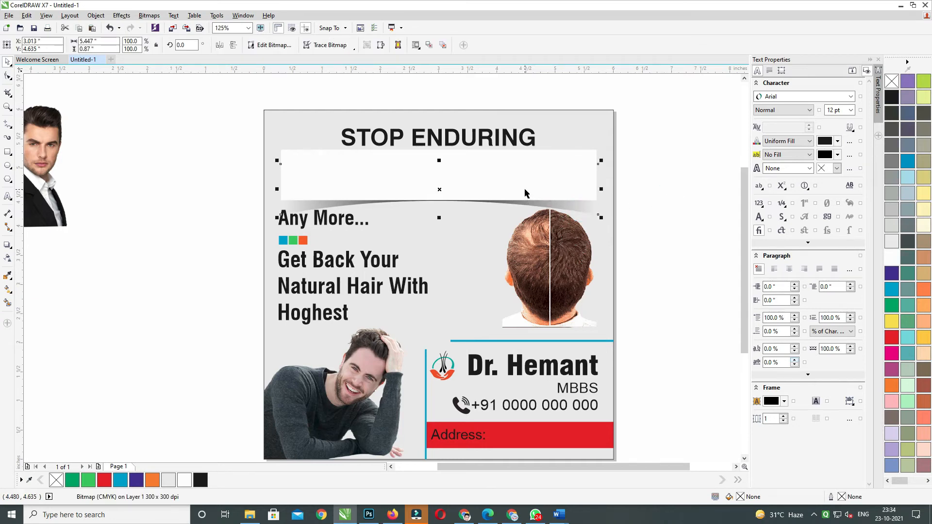
left_click(524, 193)
left_click_drag(439, 217, 441, 214)
left_click(235, 166)
left_click(451, 186)
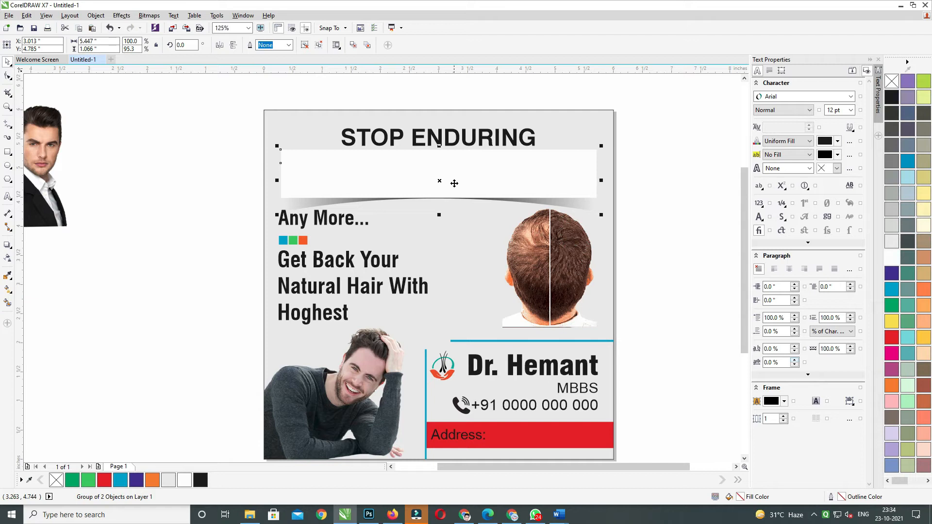
- Place the BLANDNESS text in front of the white box and centre it horizontally and vertically on the box group
left_click(691, 150)
left_click(553, 175)
left_click(588, 175, "shift")
key("c")
key("e")
left_click(700, 147)
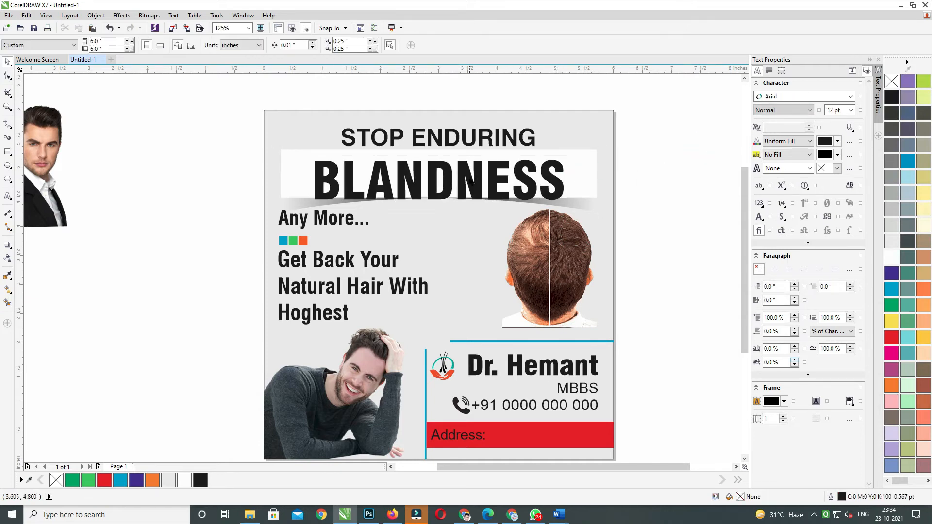
- Nudge the BLANDNESS text up within the white box and reduce its height to 0.644 inches, at a Y position of 4.905 inches
left_click(470, 182)
key("Up")
key("Up")
key("Up")
key("Up")
key("Up")
key("Up")
key("Up")
key("Up")
key("Up")
key("Up")
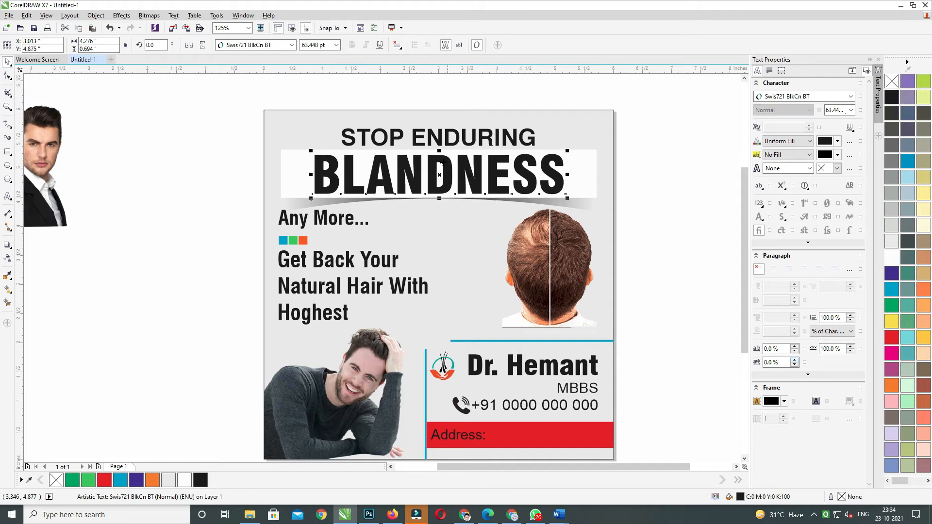
key("Up")
key("Up")
key("Up")
key("Up")
key("Up")
left_click_drag(439, 148, 439, 152)
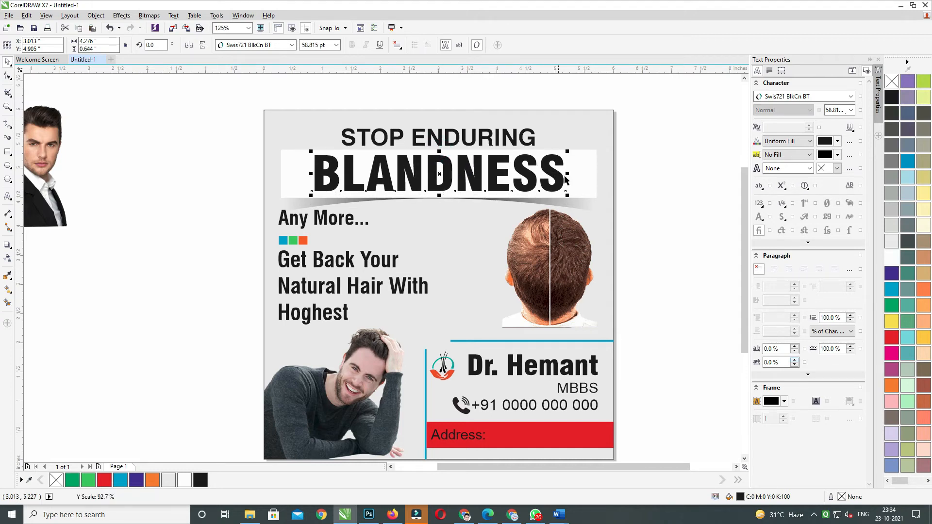
- Centre the BLANDNESS text and its white box horizontally on the gray background
left_click(589, 175, "shift")
left_click(578, 130, "shift")
key("c")
- Raise the STOP ENDURING headline slightly and scale it down proportionally around its centre
left_click_drag(664, 95, 309, 162)
key("Up")
left_click(539, 152, "shift")
left_click(543, 95)
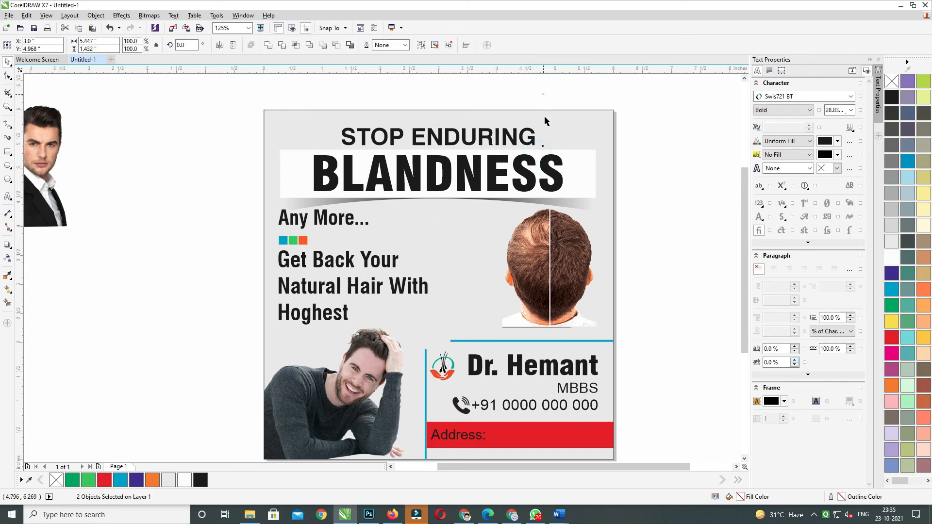
left_click(534, 140)
mouse_move(539, 151)
left_mouse_down()
mouse_move(527, 151)
mouse_move(531, 142)
left_mouse_up()
- Fill the BLANDNESS text with orange, C0 M71 Y100 K0
left_click(473, 179)
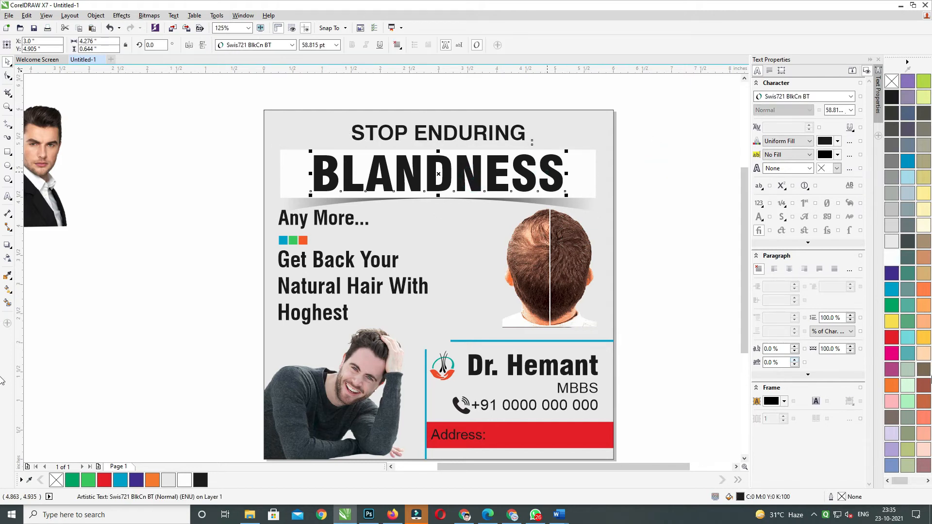
left_click(892, 385)
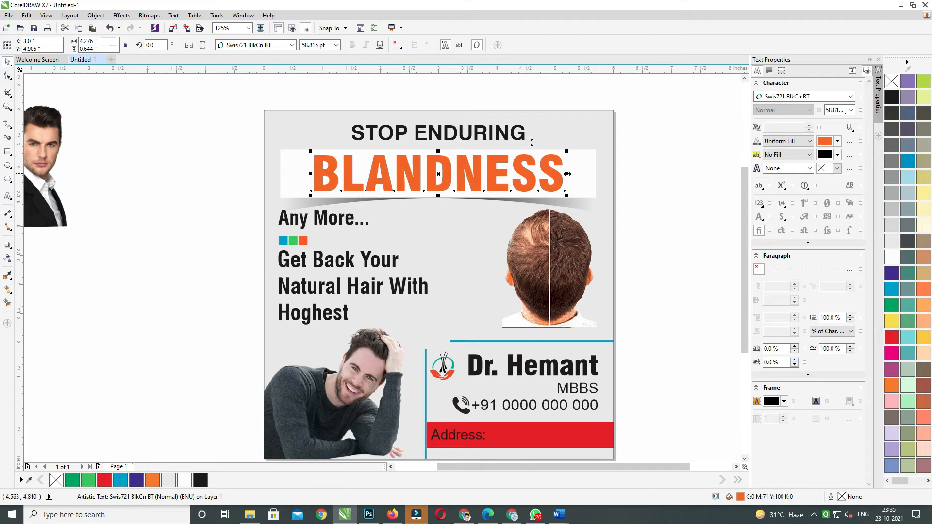
left_click(657, 156)
left_click(515, 177)
left_click(674, 202)
- Try to centre the BLANDNESS text vertically on the white box and undo the alignment
left_click(555, 181)
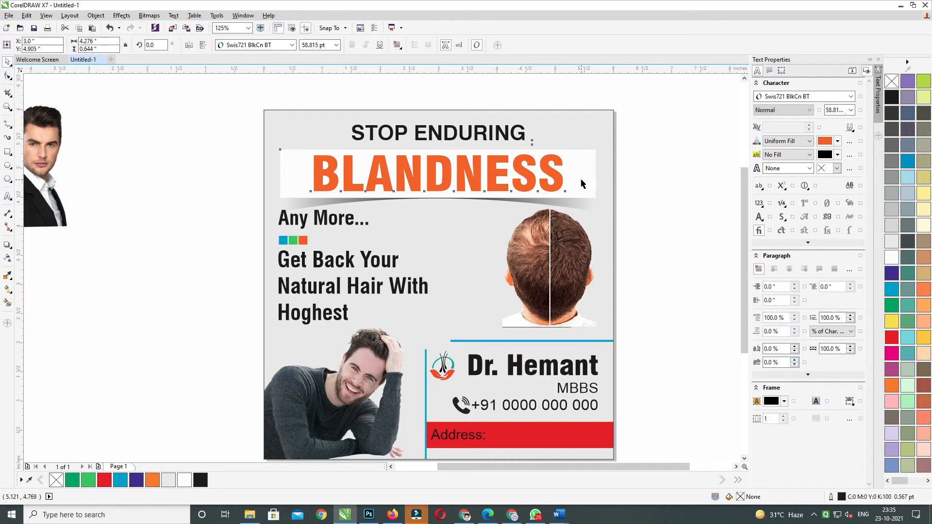
left_click(581, 179, "shift")
key("e")
left_click(662, 160)
key("ctrl+z")
left_click(677, 172)
- Tint the BLANDNESS fill with red to C0 M74 Y100 K0 and give the text a 2 pt outline
left_click(563, 174)
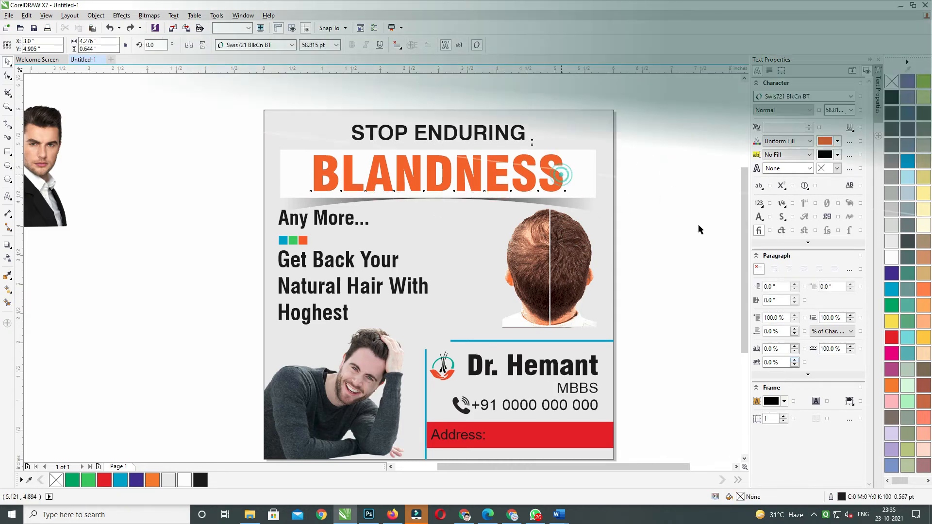
left_click(888, 337, "ctrl")
key("F12")
type("2")
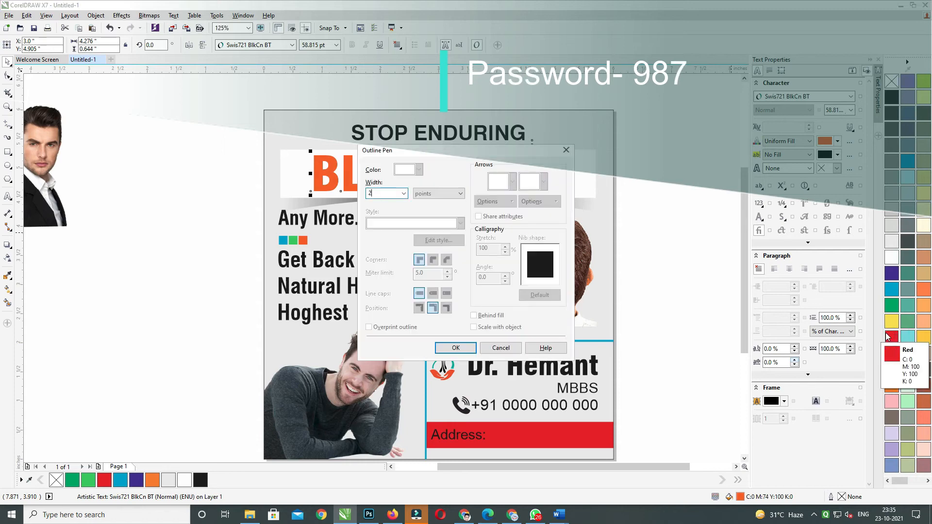
key("Return")
- Give the BLANDNESS outline rounded corners, place it behind the fill and colour it white
key("F12")
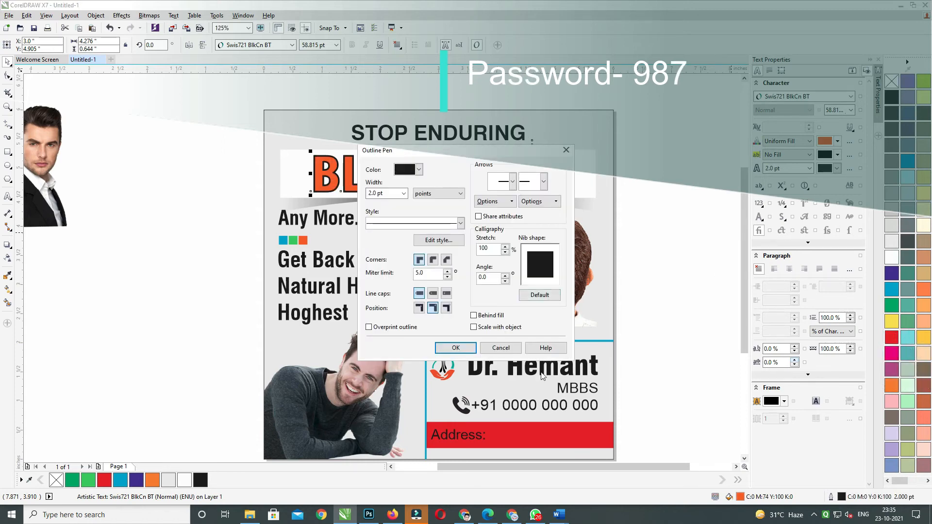
left_click(433, 260)
left_click(474, 316)
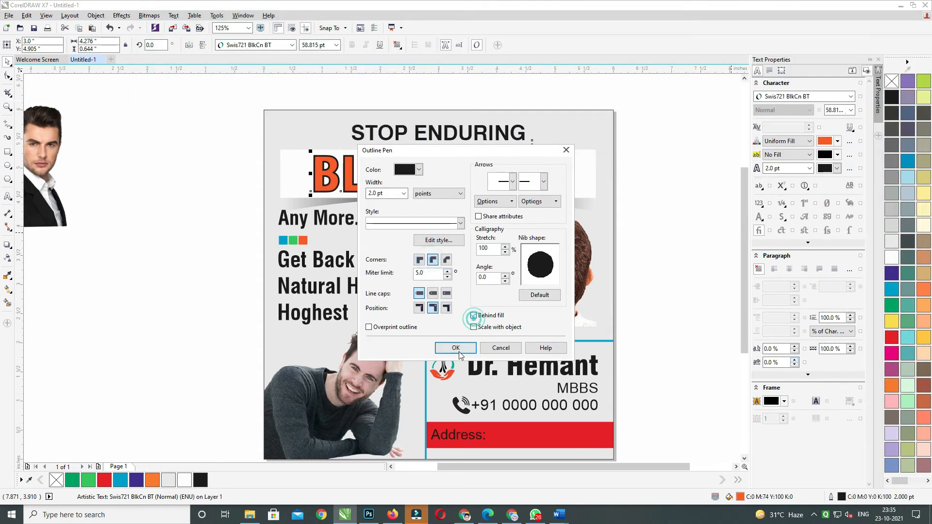
left_click(455, 348)
right_click(892, 257)
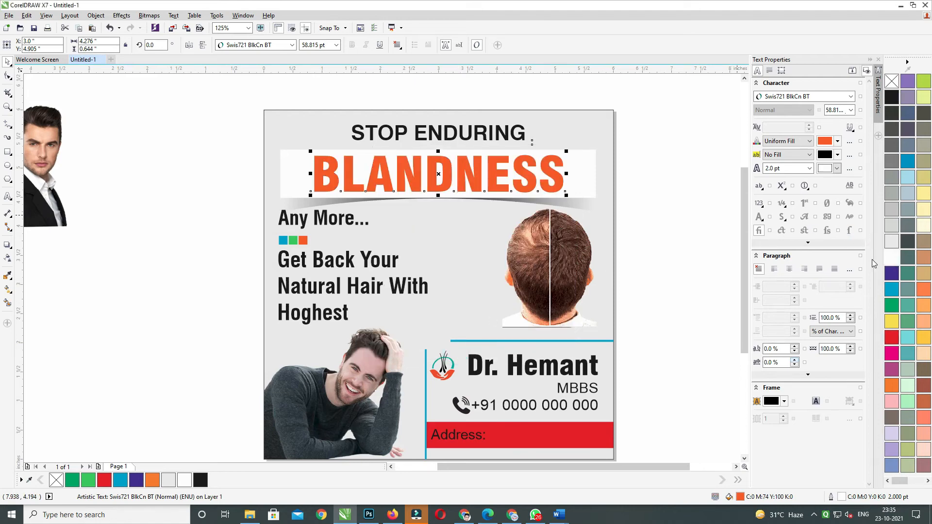
- Set the width of the white BLANDNESS outline to 4 pt
key("F12")
key("Escape")
left_click(646, 204)
left_click(561, 186)
key("F12")
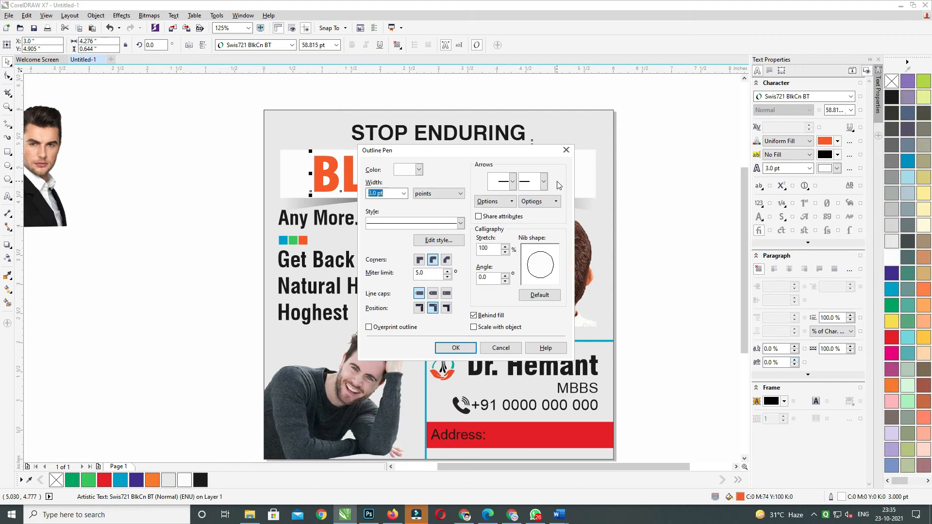
key("Escape")
left_click(655, 175)
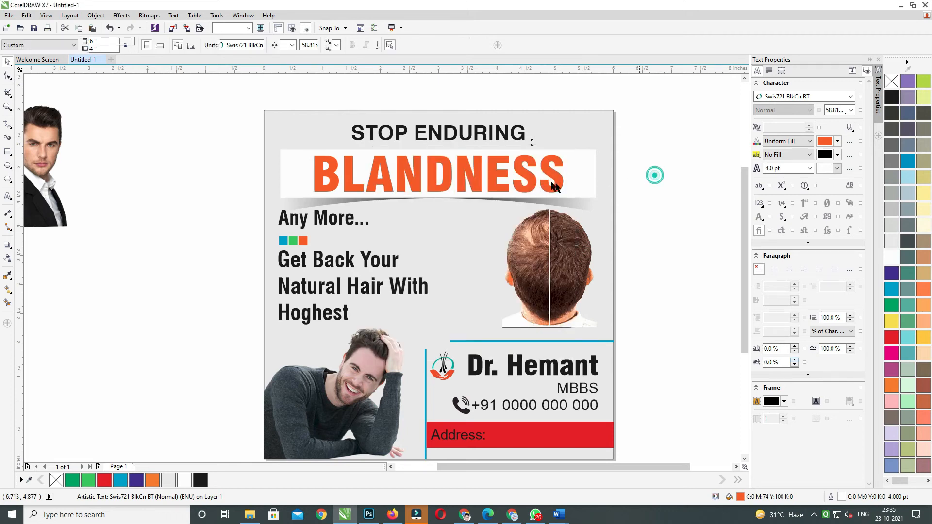
- Add a drop shadow to the BLANDNESS text with opacity 35, feathering 5 and offsets of 0.031 and -0.034 inches
left_click(558, 177)
left_click(7, 245)
mouse_move(458, 188)
left_mouse_down()
mouse_move(443, 183)
mouse_move(465, 203)
mouse_move(459, 197)
left_mouse_up()
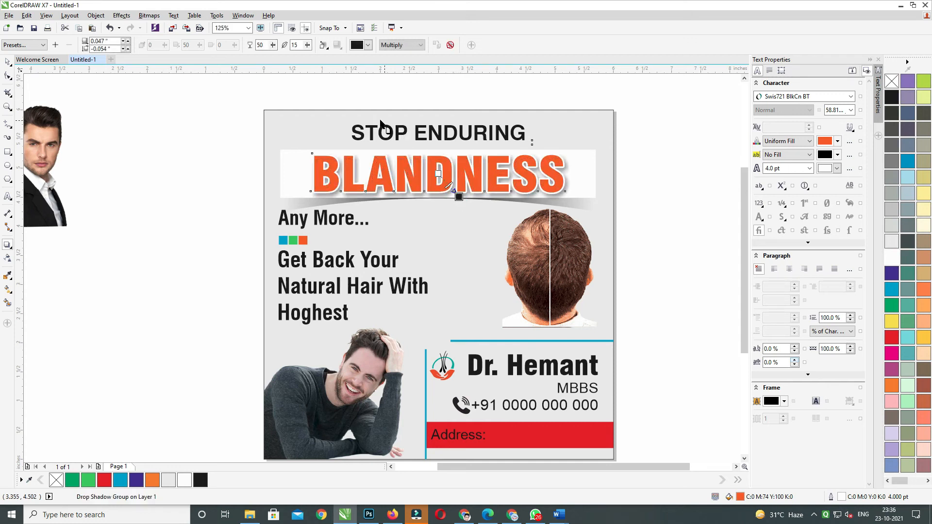
double_click(262, 45)
key("Tab")
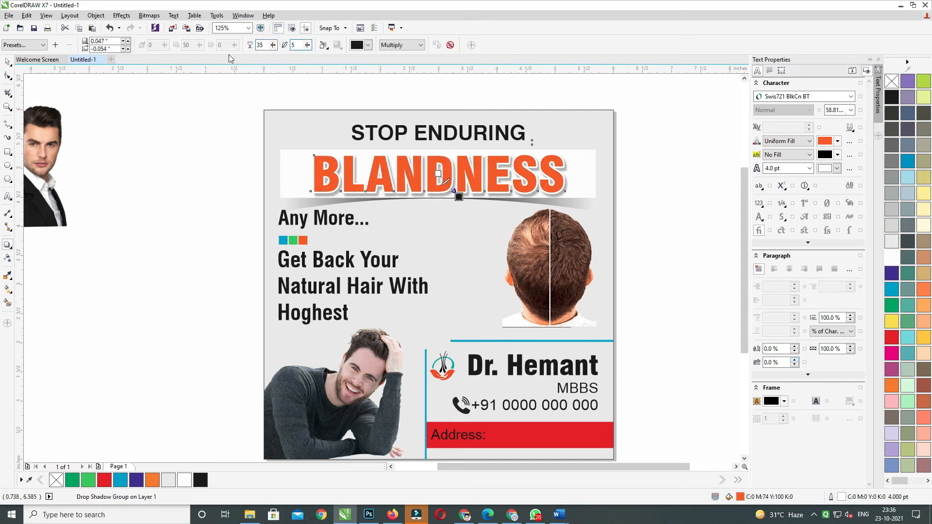
type("5")
key("Return")
- Break the drop shadow apart, regroup it with the BLANDNESS text and reduce the group's height to 0.703 inches
left_click(7, 61)
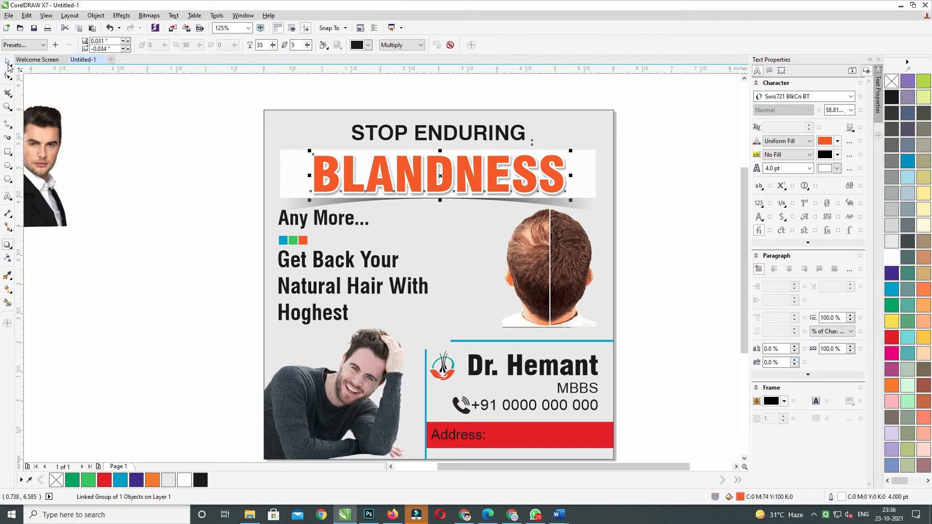
key("ctrl+k")
left_click(601, 202)
left_click(567, 192)
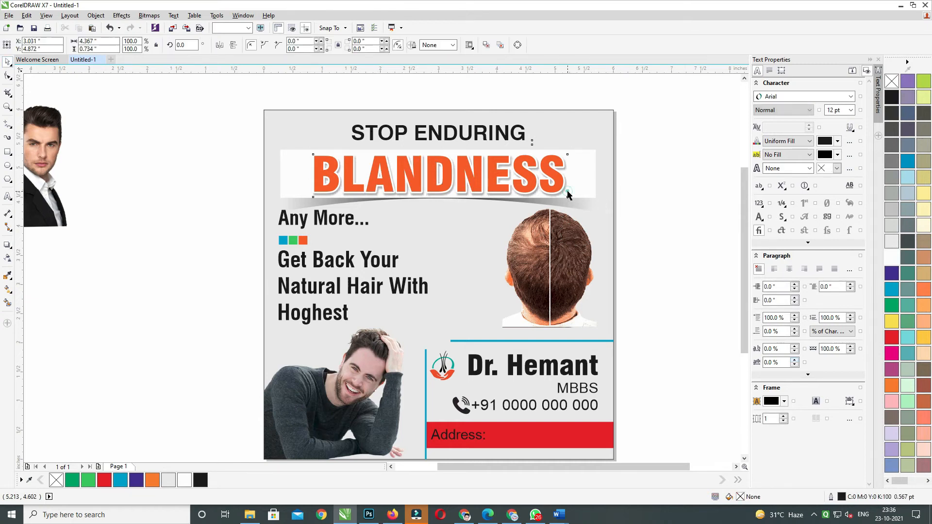
left_click(561, 190, "shift")
key("ctrl+g")
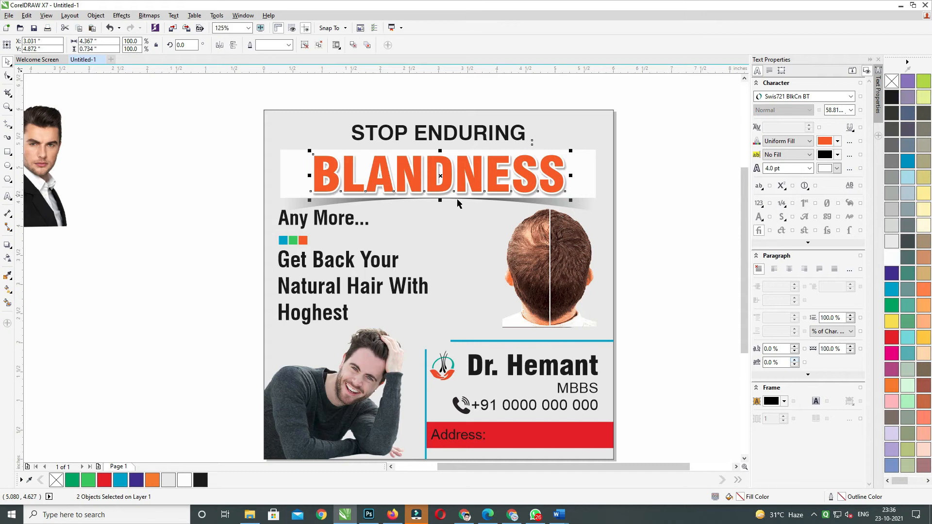
left_click_drag(441, 200, 441, 198)
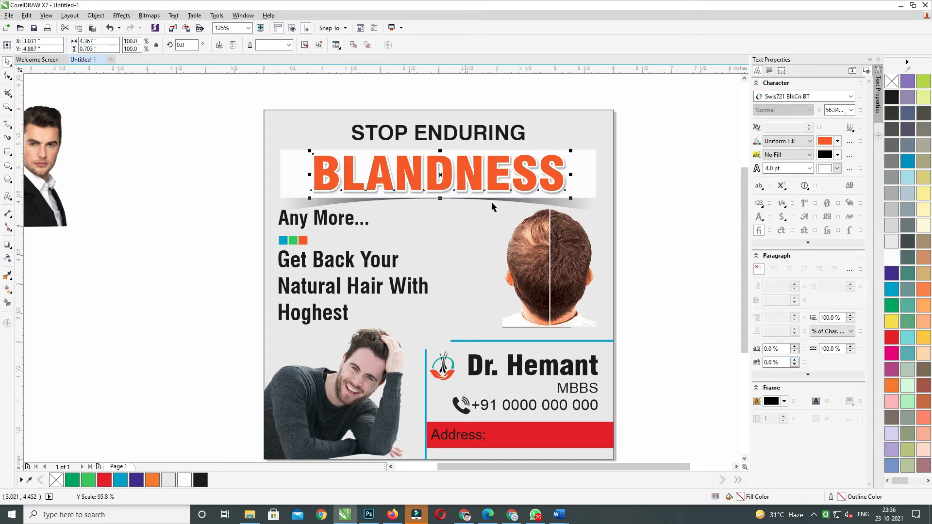
- Try to centre the BLANDNESS text and shadow group vertically on the white box and undo it
left_click(585, 186, "shift")
key("e")
key("ctrl+z")
left_click(669, 160)
left_click(484, 174)
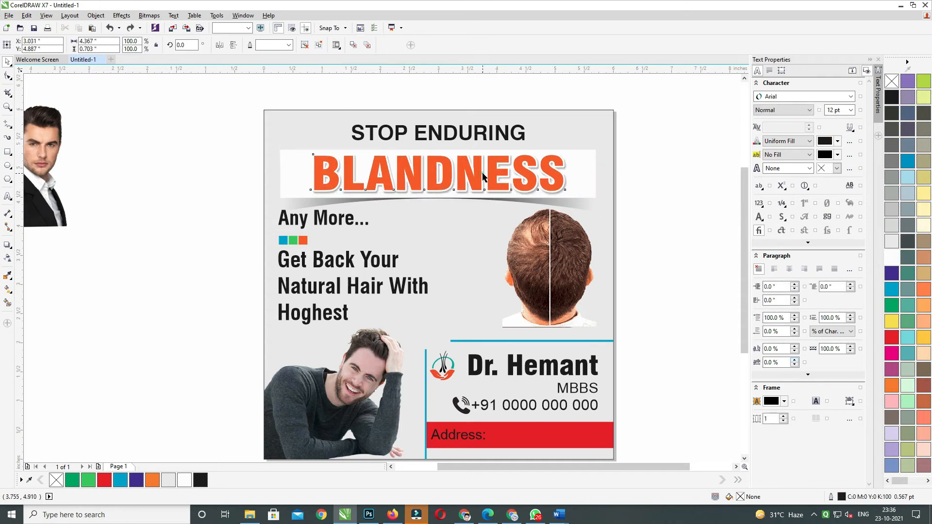
- Nudge the Any More text, the coloured squares and the Get Back Your Natural Hair text down together by 0.02 inches
left_click_drag(539, 213, 551, 188)
left_click(349, 200)
left_click(252, 188)
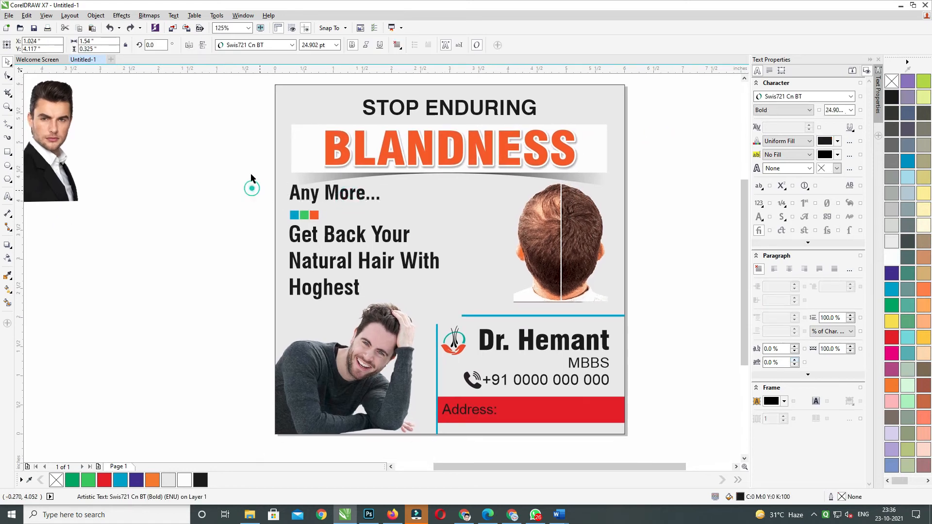
left_click_drag(243, 166, 497, 304)
key("Down")
key("Down")
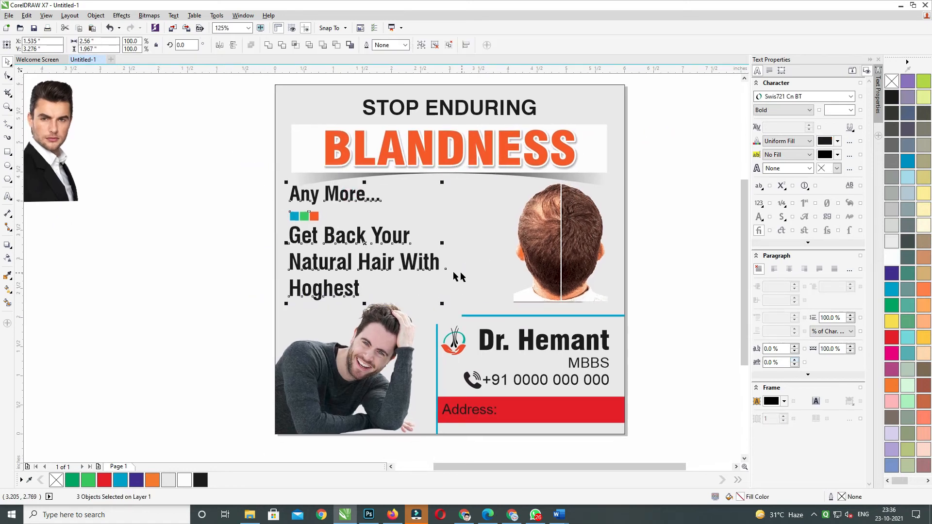
key("Escape")
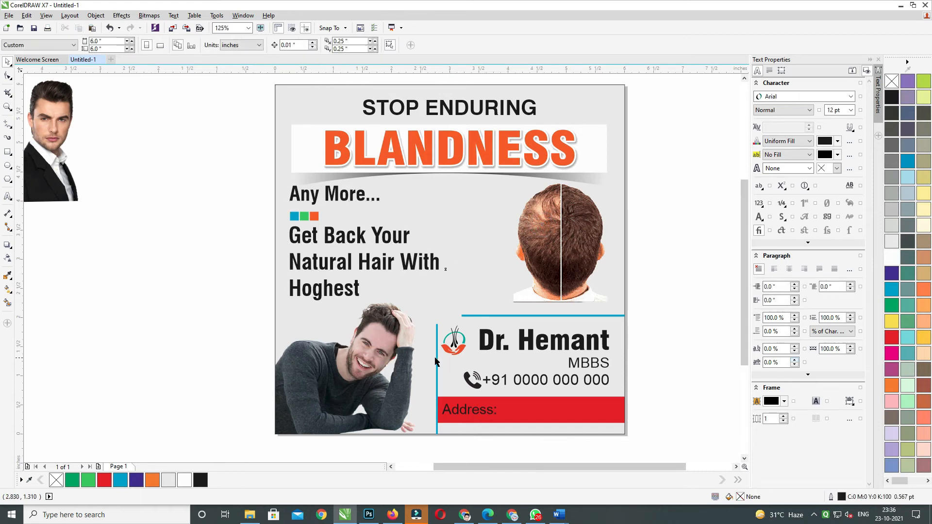
- Fill the blue horizontal and vertical divider lines around the contact block with black
left_click(436, 358)
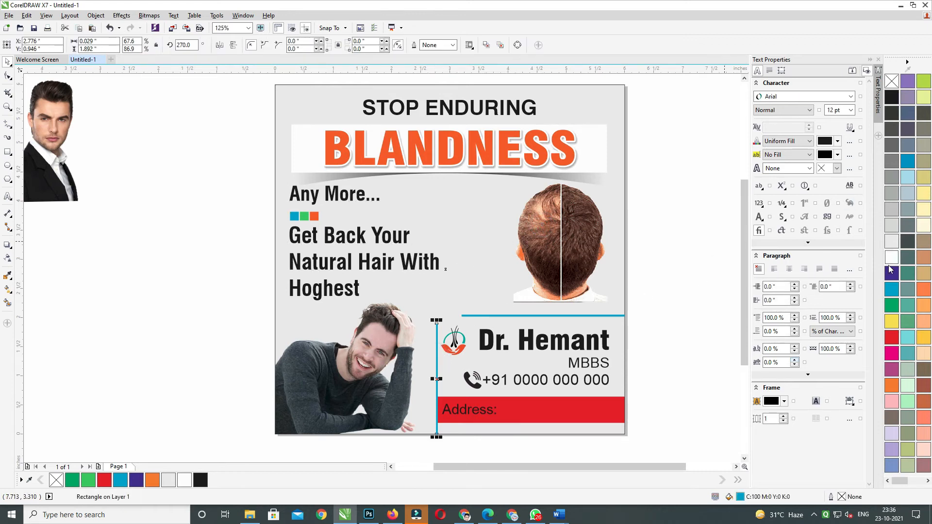
left_click(892, 256)
key("ctrl+z")
left_click(501, 315)
left_click(437, 331, "shift")
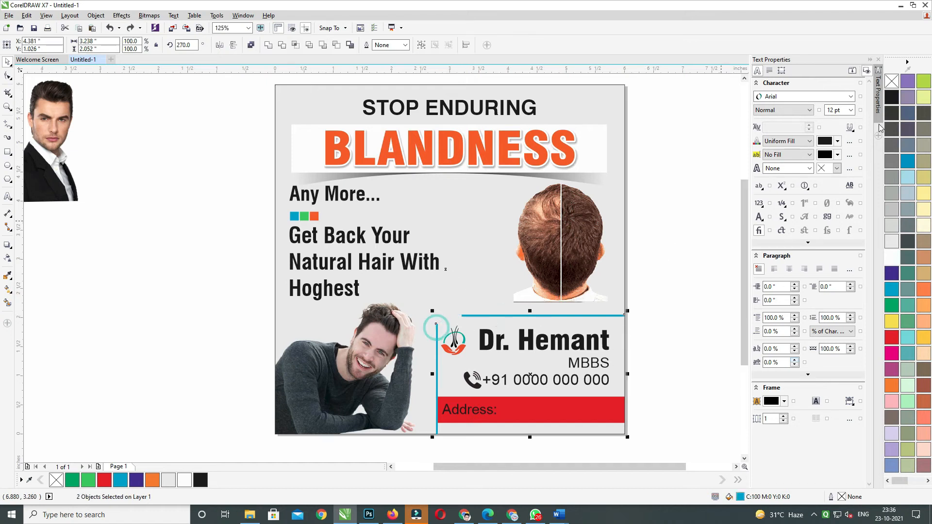
left_click(892, 96)
scroll(686, 214, "down", 1)
scroll(686, 214, "down", 1)
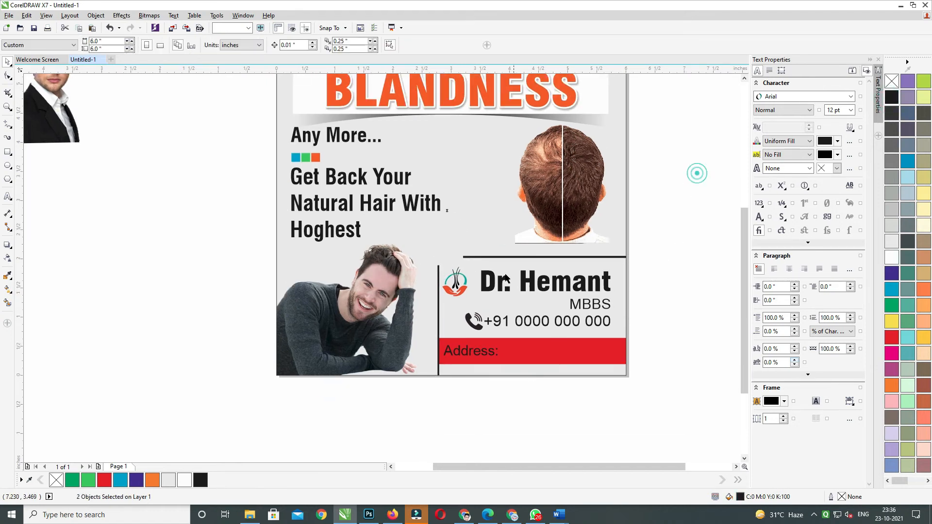
- Lengthen the black horizontal divider line above the contact block to about 3.054 inches, extending its left end
left_click(501, 256)
mouse_move(457, 258)
left_mouse_down()
mouse_move(435, 261)
mouse_move(446, 259)
left_mouse_up()
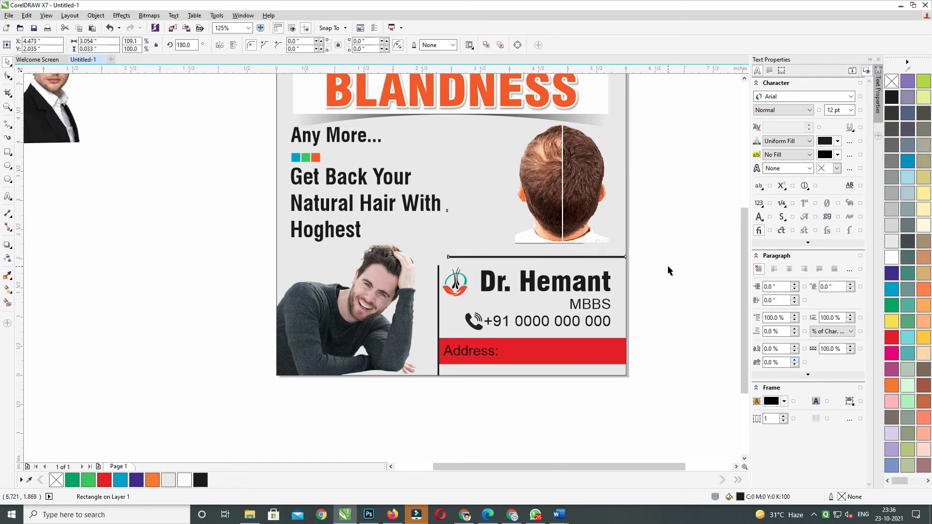
left_click(668, 271)
- Move the Get Back Your Natural Hair text down by 0.03 inches, slightly farther from the coloured squares
left_click_drag(360, 245, 370, 267)
left_click(359, 205)
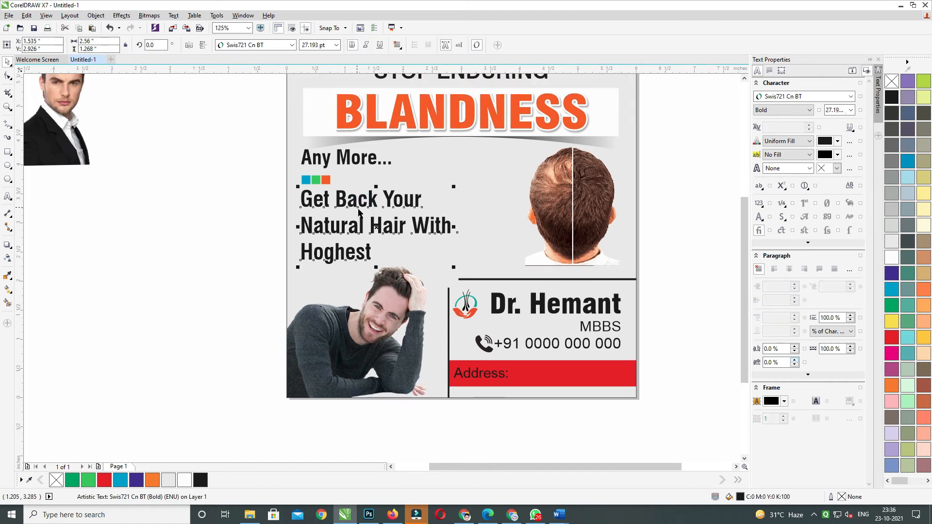
left_click_drag(358, 208, 358, 210)
left_click_drag(365, 236, 393, 223)
- Enlarge the smiling man's photo to about 2.779 by 2.435 inches, keeping it in the post's lower-left corner
left_click(416, 333)
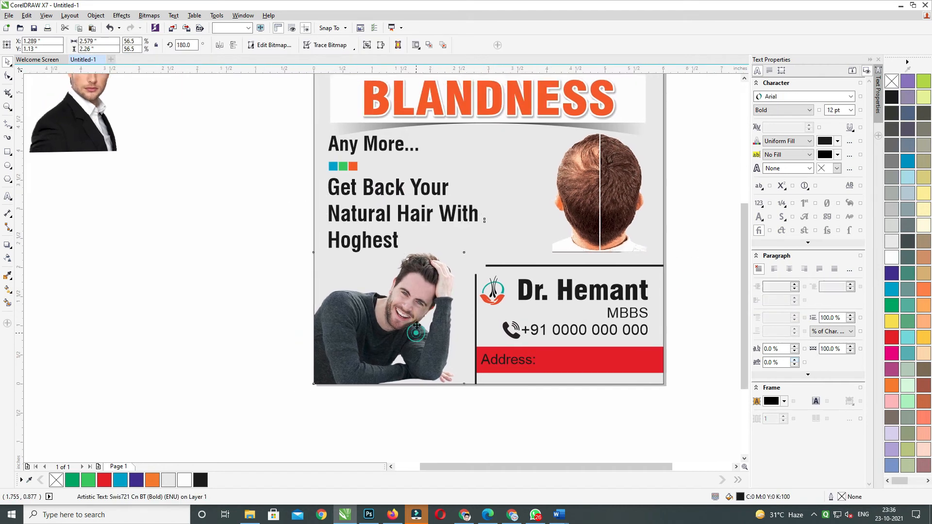
left_click_drag(467, 251, 478, 238)
left_click(230, 264)
left_click_drag(299, 263, 292, 270)
left_click(383, 322)
left_click_drag(383, 324, 360, 345)
left_click(262, 279)
left_click(330, 318)
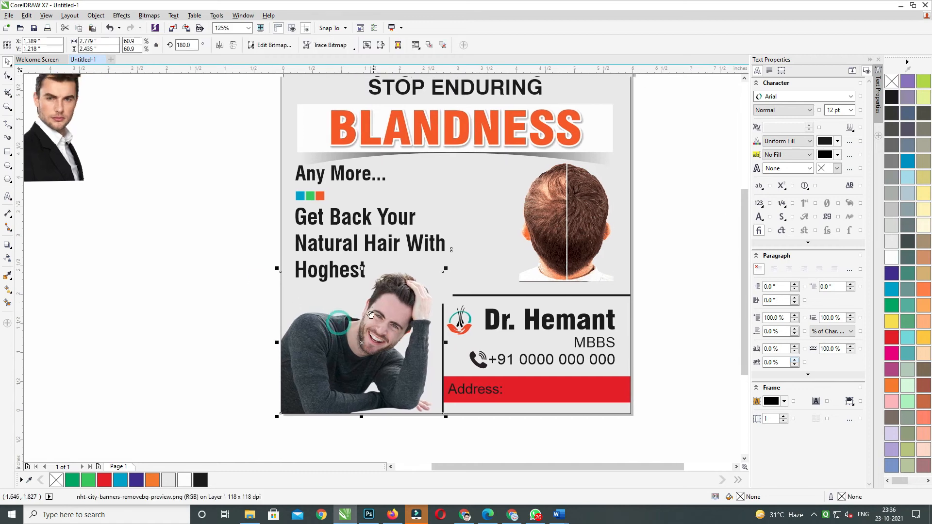
- Give the Get Back Your Natural Hair text a white 5 pt outline with rounded corners, placed behind the fill
left_click(356, 236)
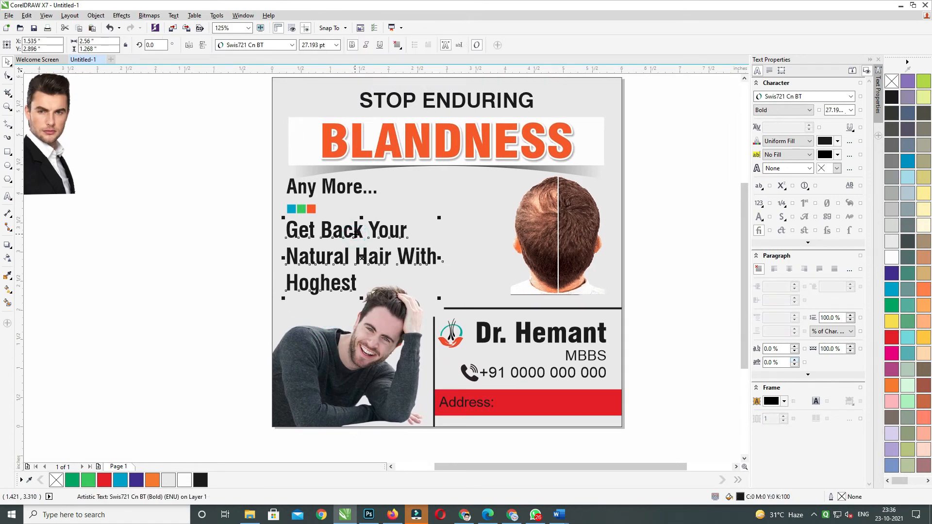
key("F12")
left_click(433, 260)
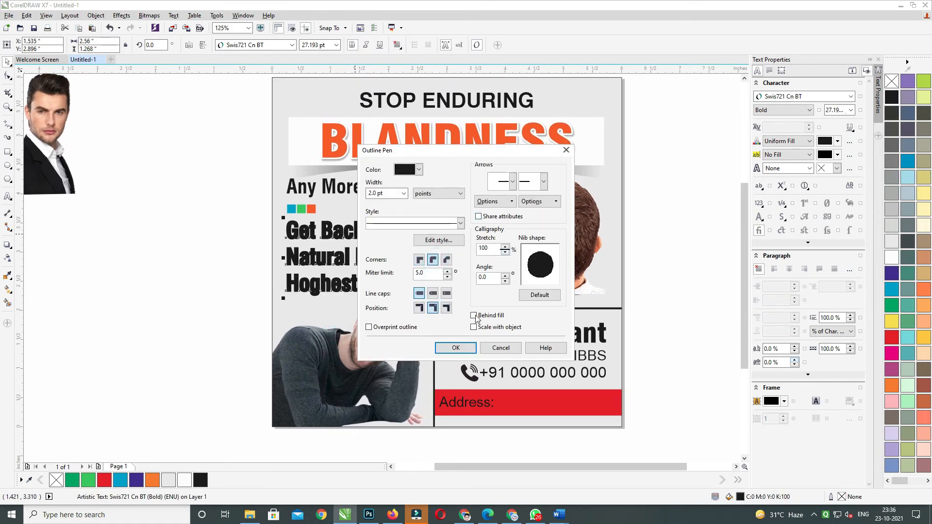
left_click(456, 348)
right_click(892, 260)
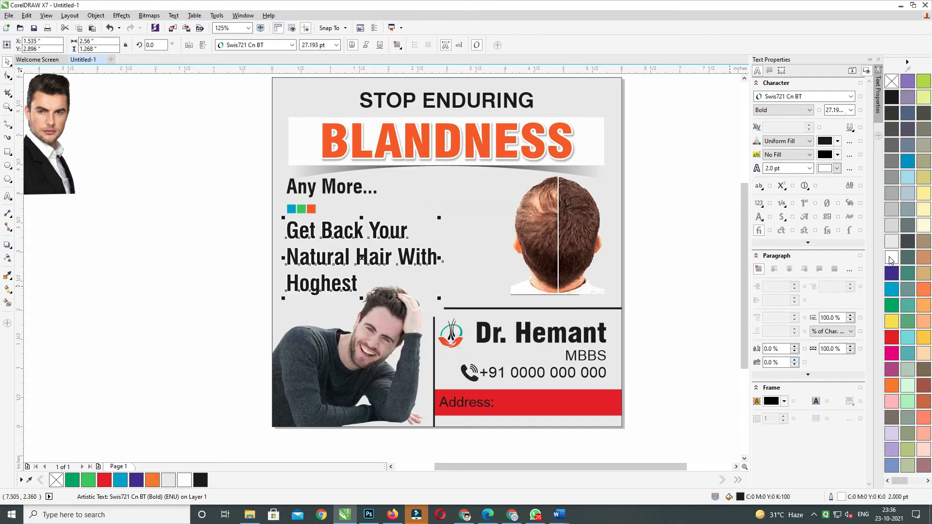
key("F12")
key("Return")
key("F12")
key("Tab")
type("6")
key("Return")
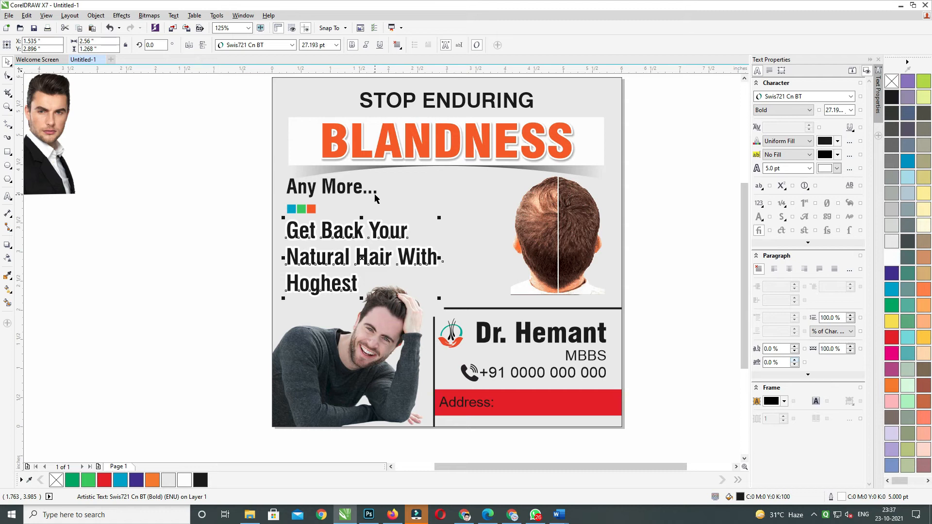
- Give the Any More text a white 3 pt outline with rounded corners, placed behind the fill
left_click(287, 189)
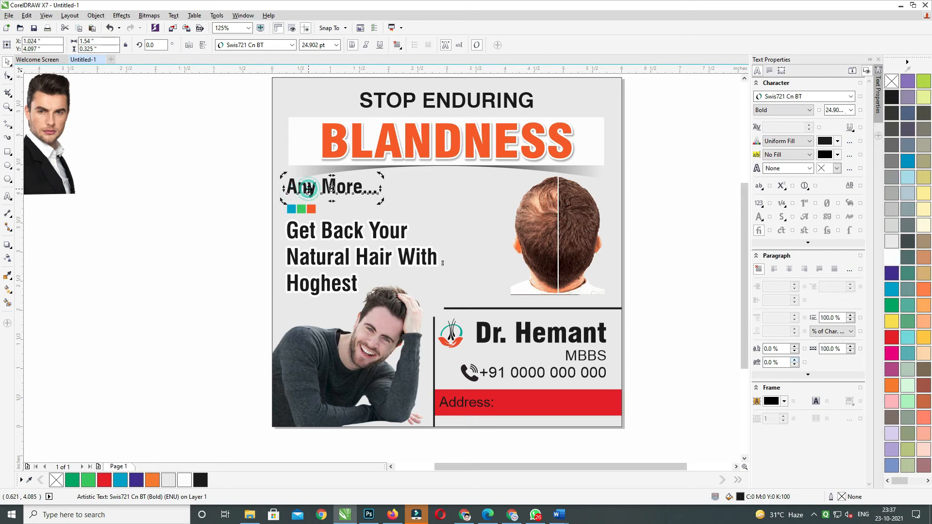
key("F12")
type("4")
key("Return")
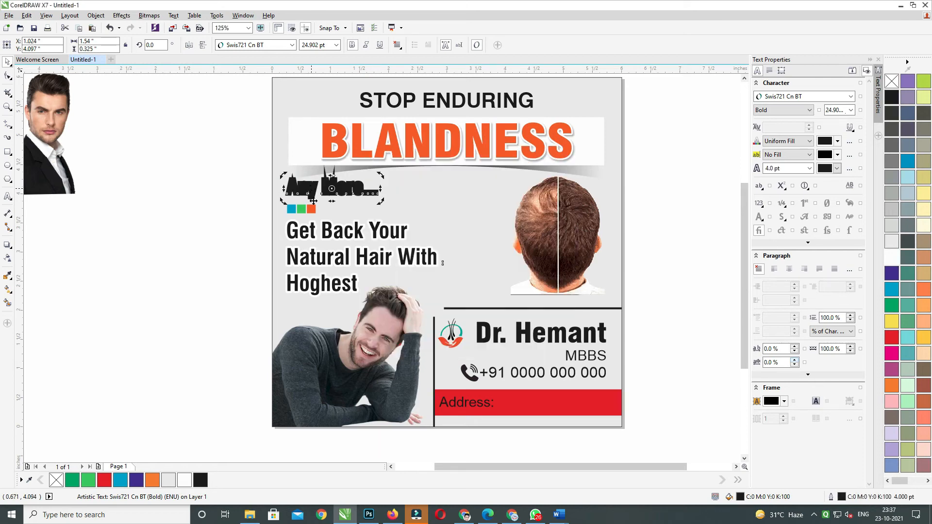
key("F12")
left_click(435, 259)
left_click(464, 348)
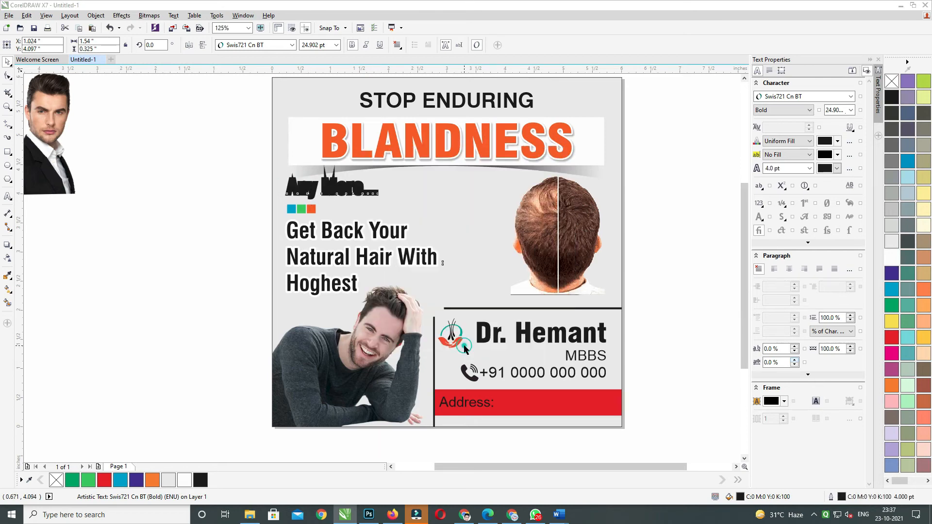
key("F12")
type("3")
key("Return")
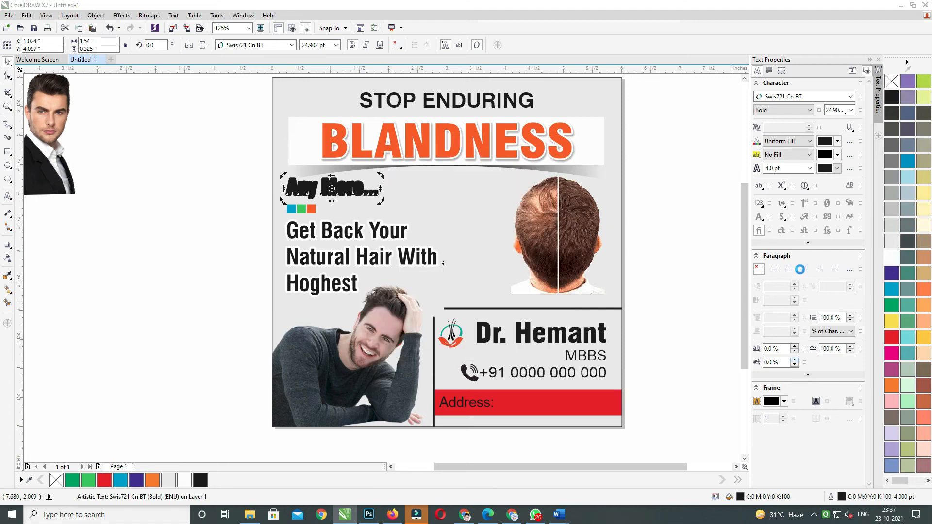
right_click(900, 258)
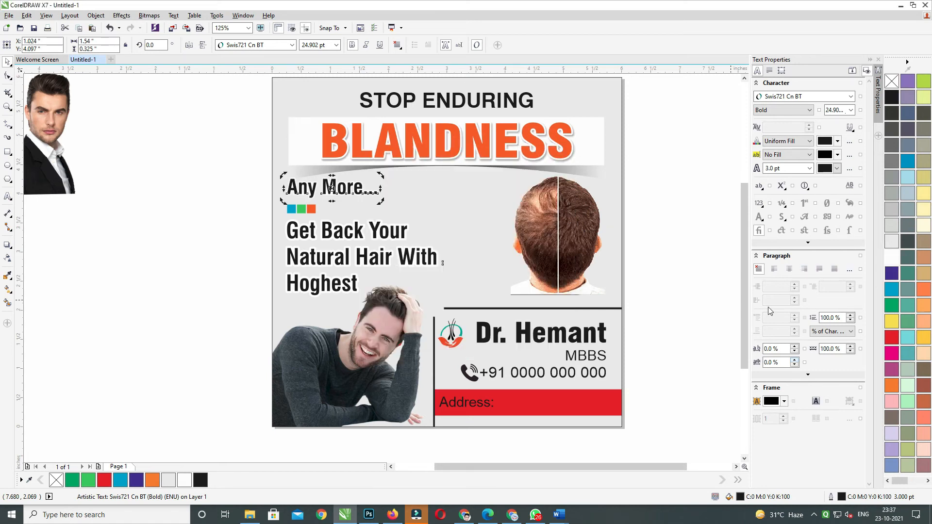
left_click(214, 219)
left_click(298, 208)
left_click(313, 193, "shift")
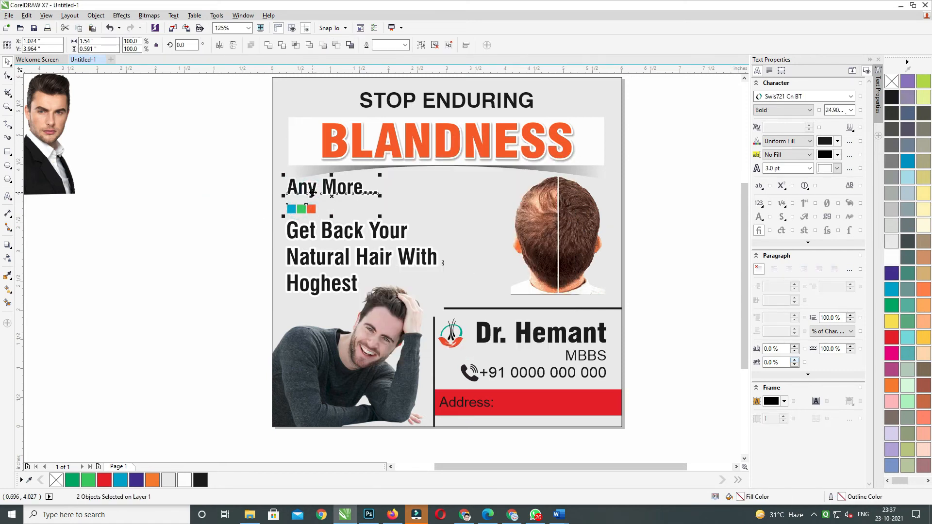
left_click_drag(188, 179, 439, 296)
scroll(465, 160, "up", 2)
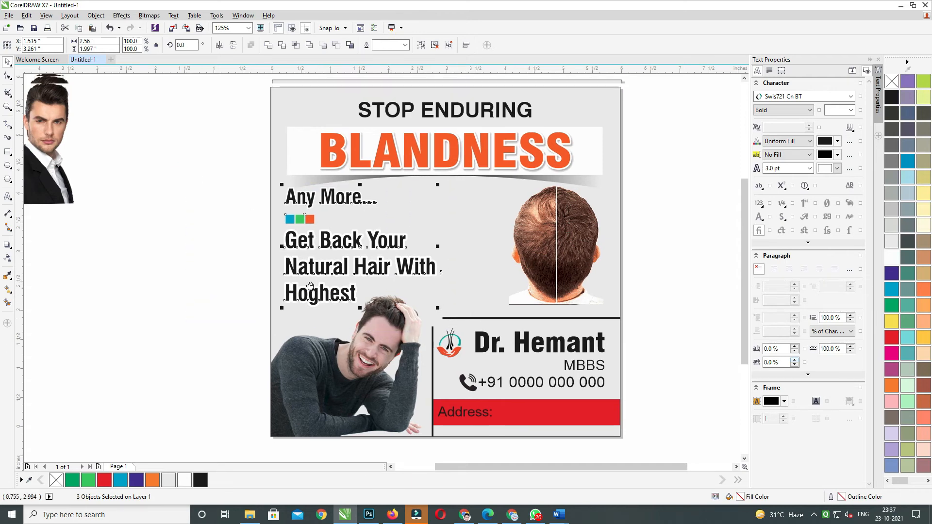
- Give the STOP ENDURING headline a white 3 pt outline with rounded corners, placed behind the fill
left_click(459, 168)
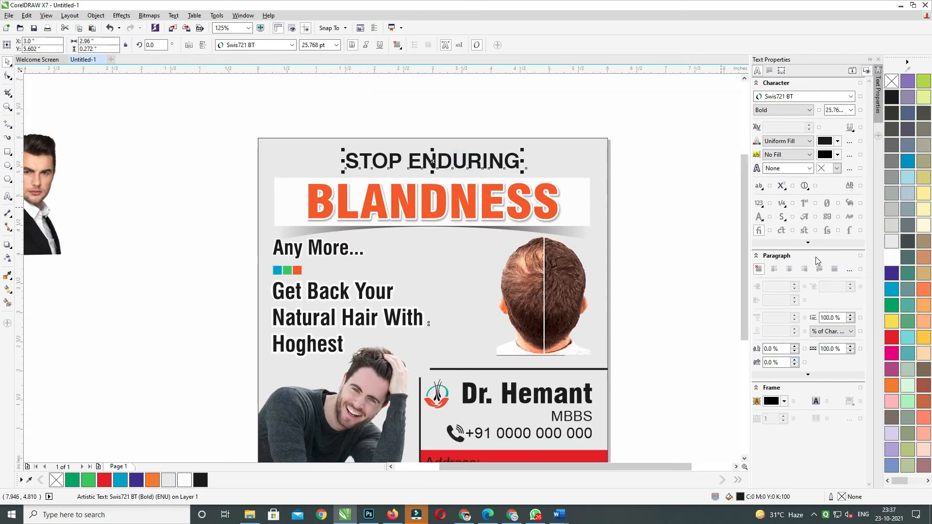
key("F12")
left_click(434, 260)
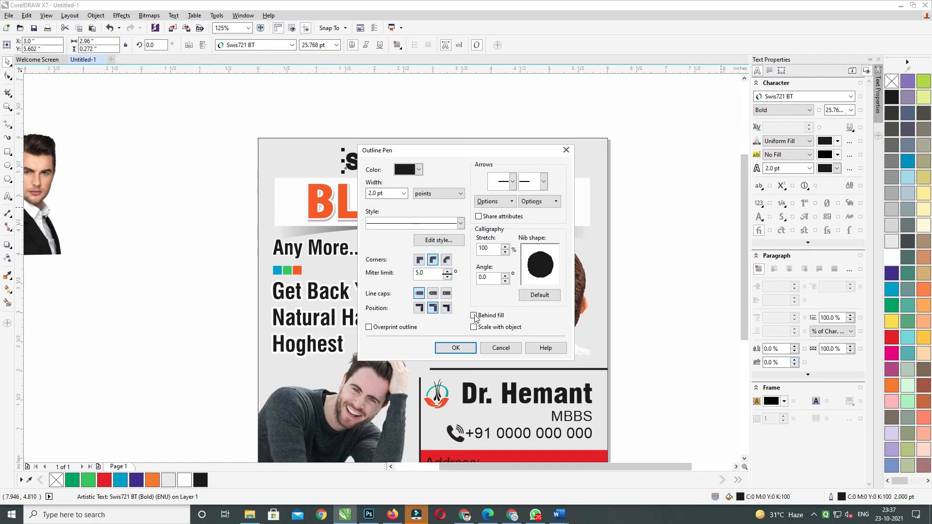
left_click(474, 315)
left_click(464, 349)
right_click(893, 258)
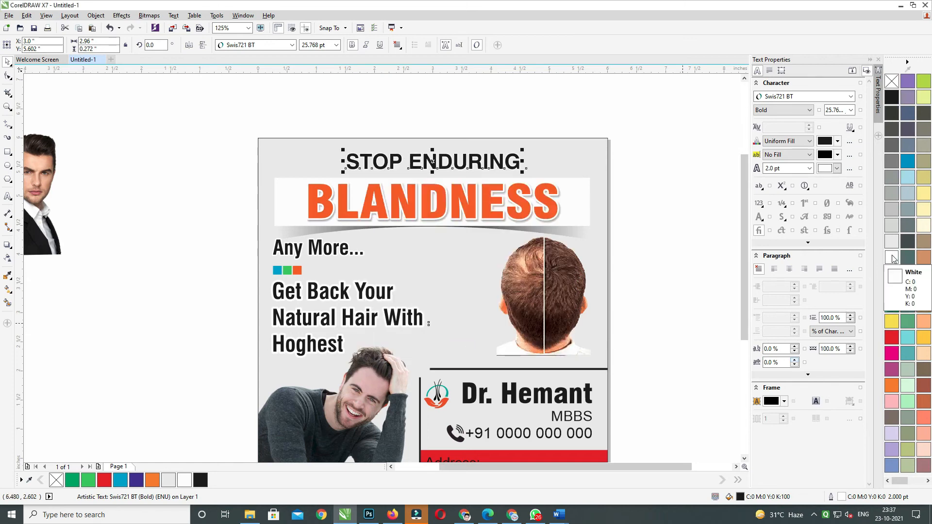
key("F12")
key("Tab")
type("3")
key("Return")
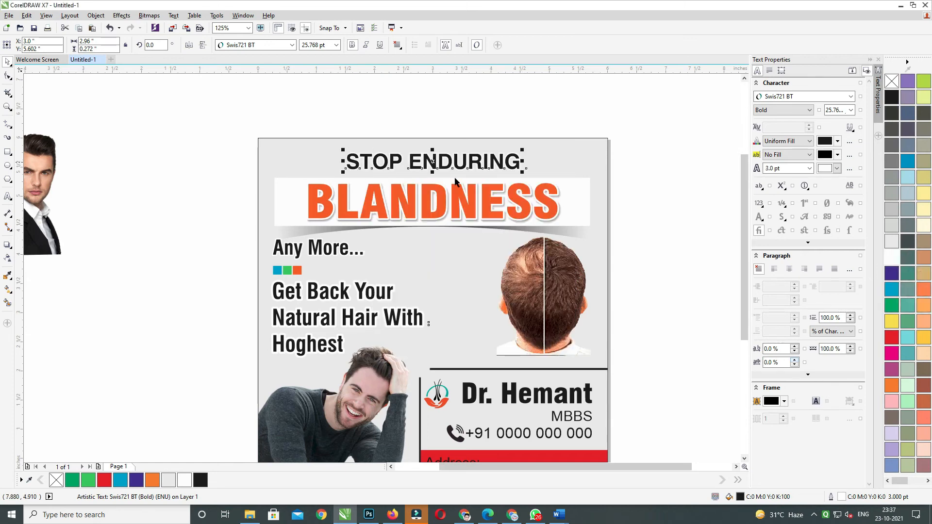
- Set the STOP ENDURING outline width to 4 pt and centre the headline horizontally on the grey background
key("c")
left_click(672, 179)
left_click_drag(475, 202, 501, 173)
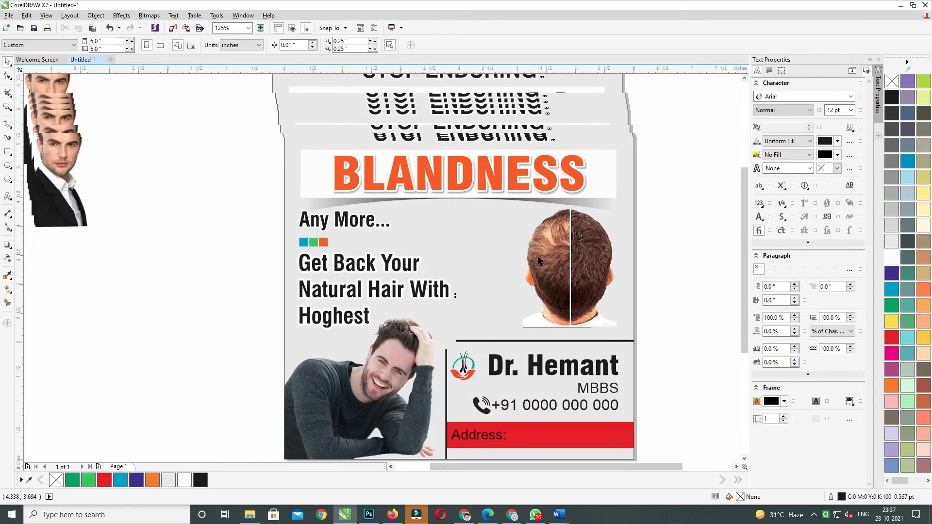
left_click(487, 141)
key("F12")
key("Tab")
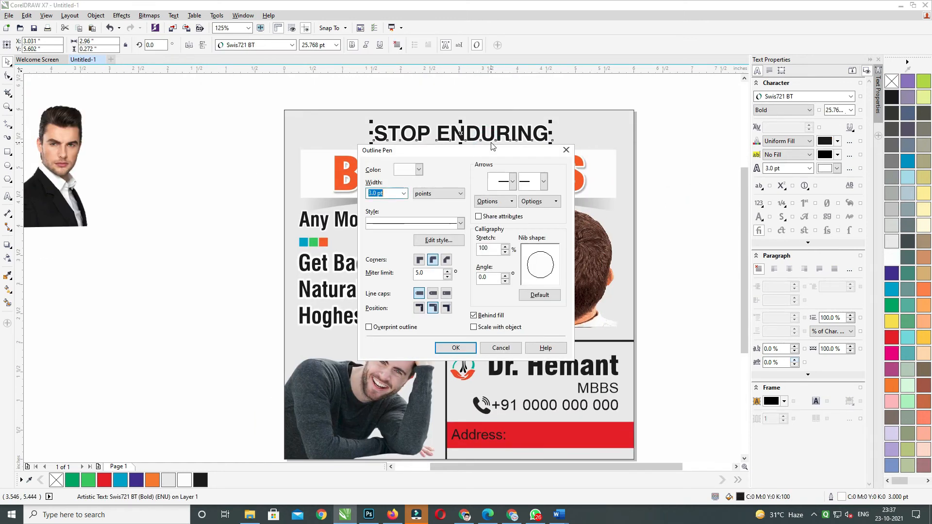
type("3")
key("Return")
left_click(487, 244, "shift")
key("c")
left_click(678, 171)
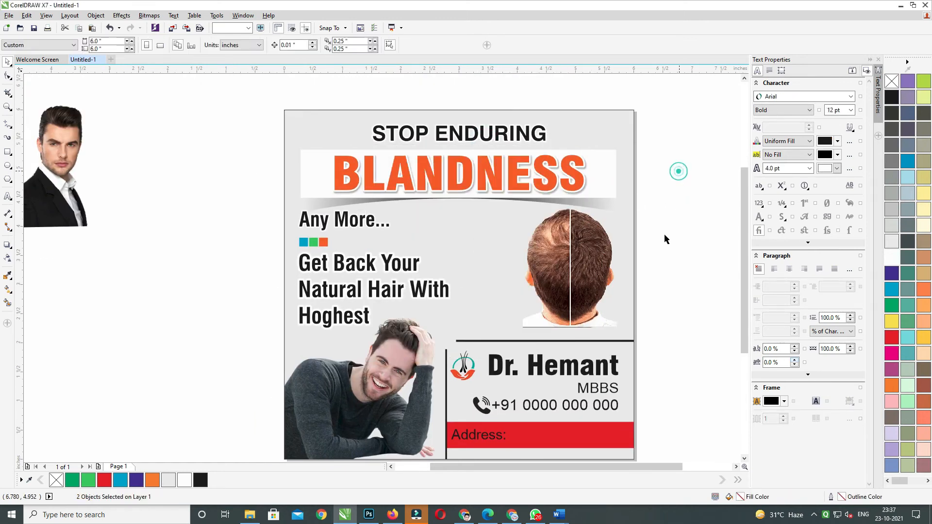
left_click(532, 141)
left_click(624, 119, "shift")
scroll(676, 270, "down", 2)
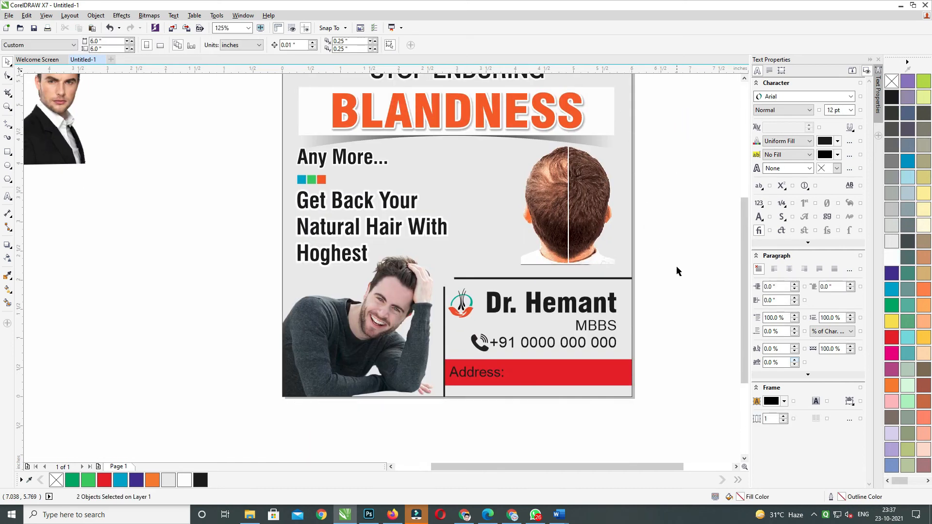
- Recolour the doctor's name in the contact block to blue (C100 M19 Y0 K0), after trying magenta and red
left_click(593, 313)
left_click(525, 301, "ctrl")
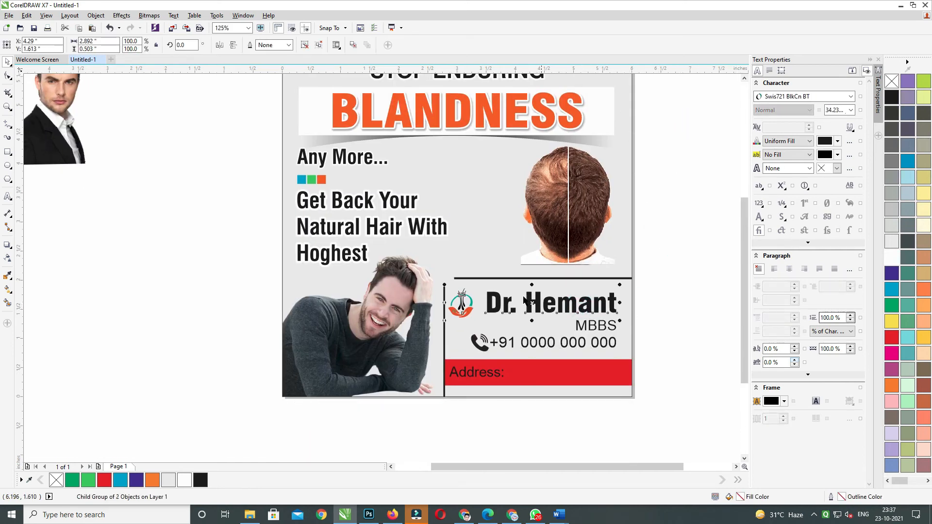
left_click(538, 304, "ctrl")
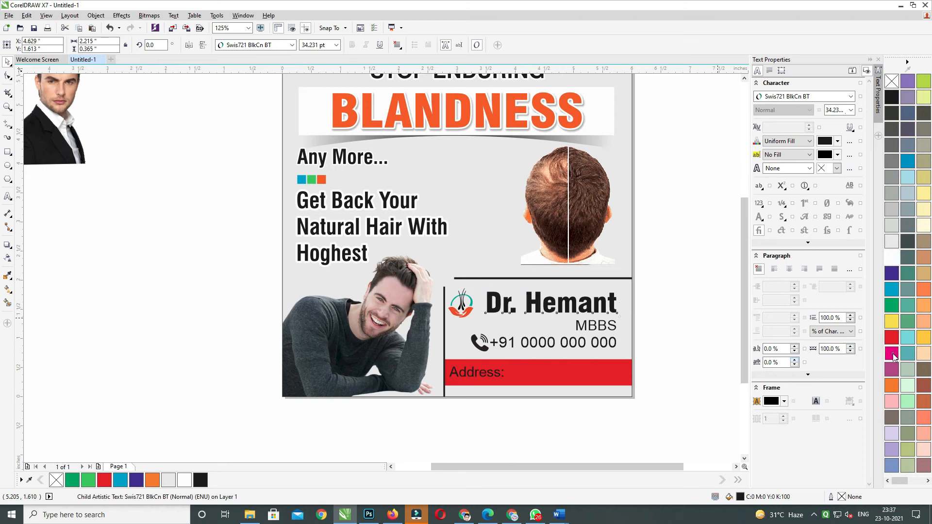
left_click(892, 353)
left_click(892, 336)
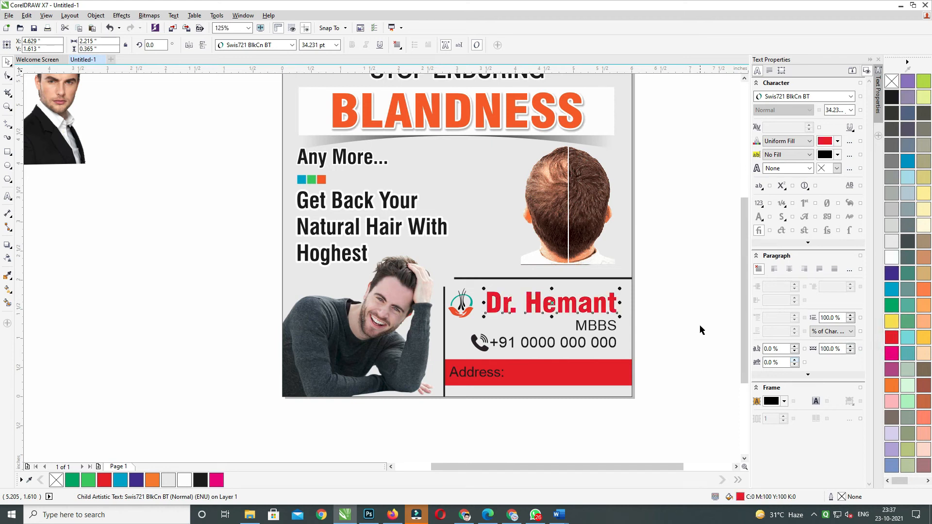
left_click(892, 291)
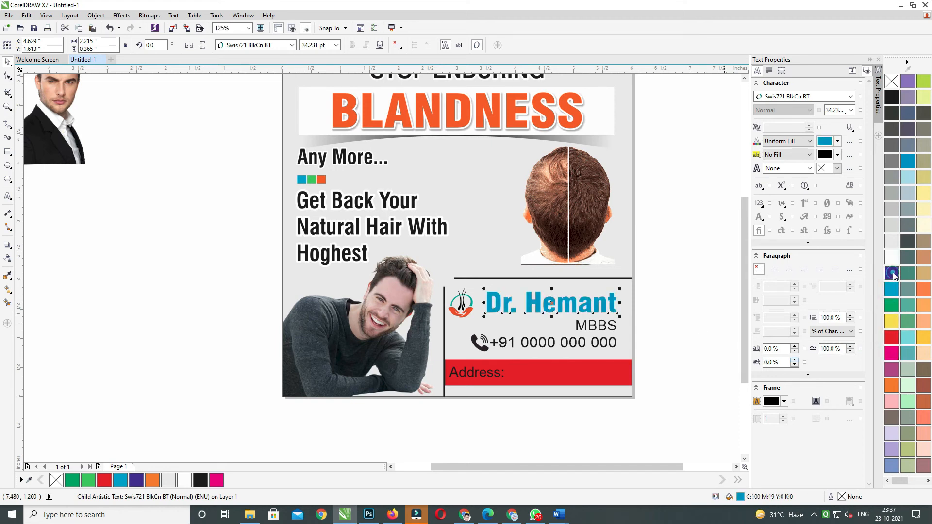
- Apply the same blue fill to the MBBS text and to the phone icon and number
left_click(604, 330, "ctrl")
key("ctrl+r")
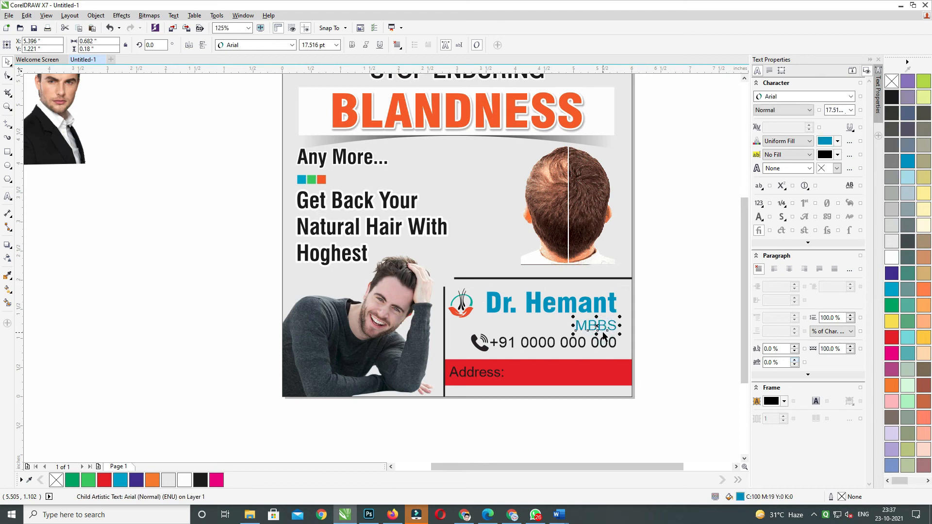
left_click(597, 347, "ctrl")
key("ctrl+r")
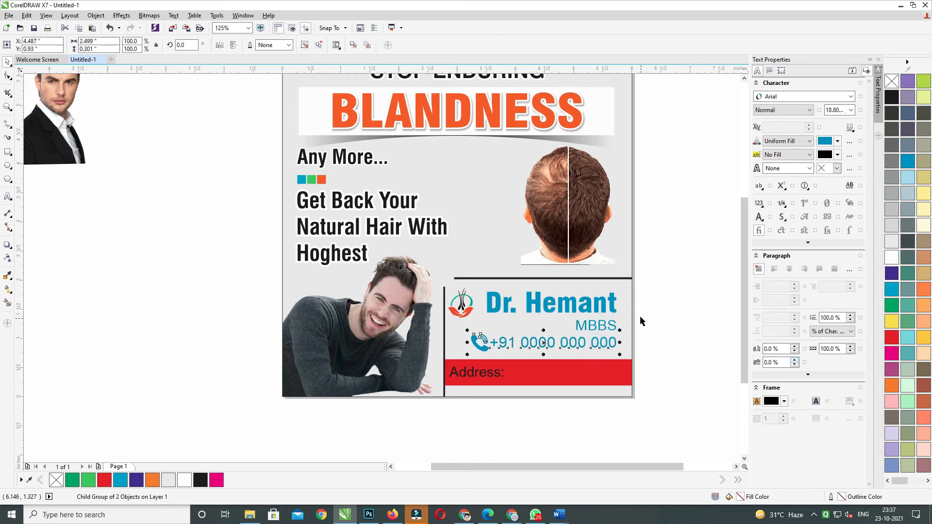
- Ungroup the contact block that holds the logo, doctor's name, qualification and phone line
left_click(619, 311)
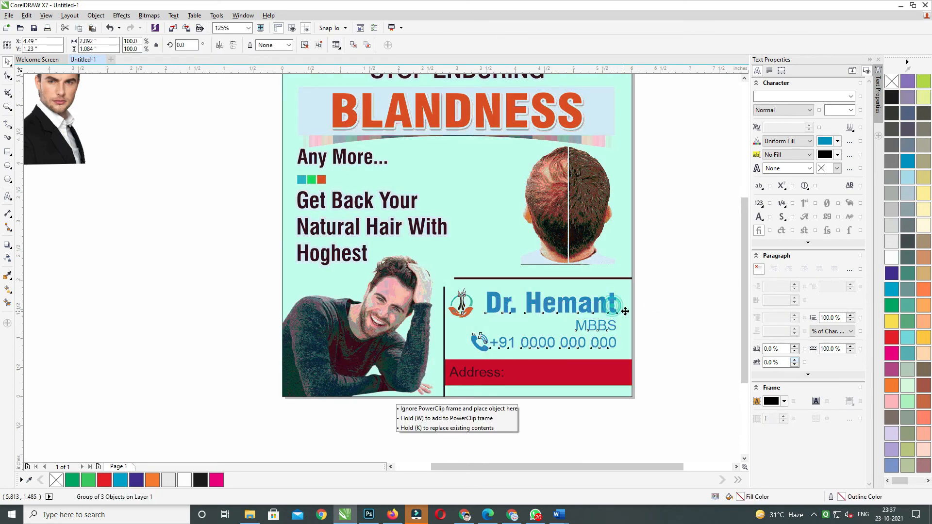
left_click(588, 320, "ctrl")
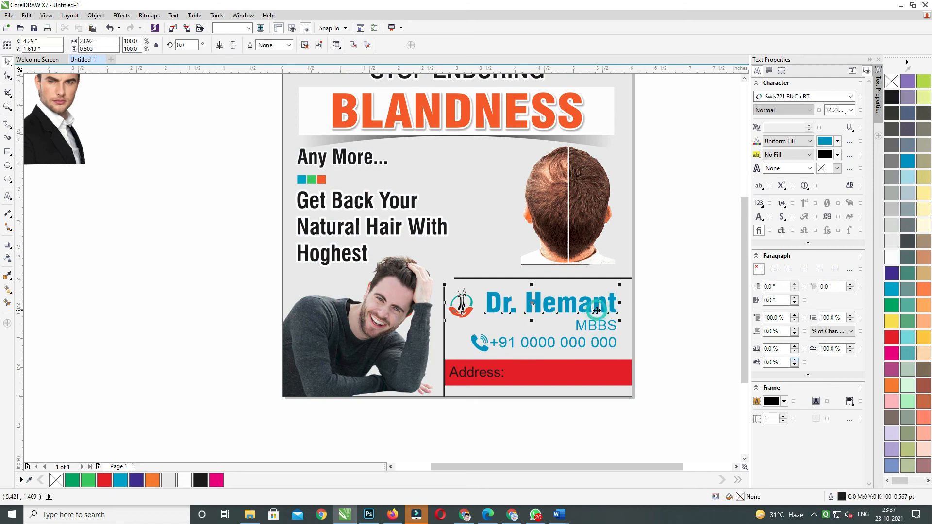
key("ctrl+u")
left_click(663, 279)
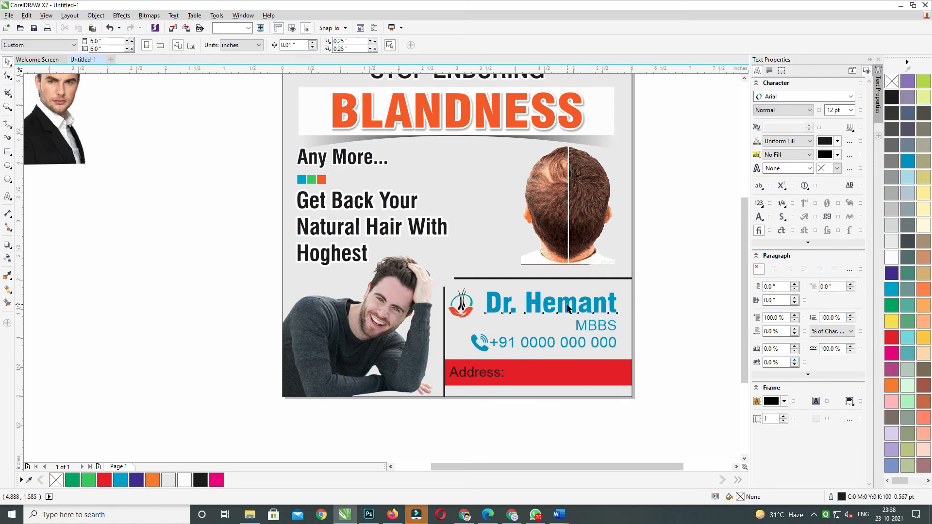
- Make the MBBS text bold and align its right edge with the end of the doctor's name
left_click(569, 307)
left_click(585, 326, "shift")
left_click(614, 325)
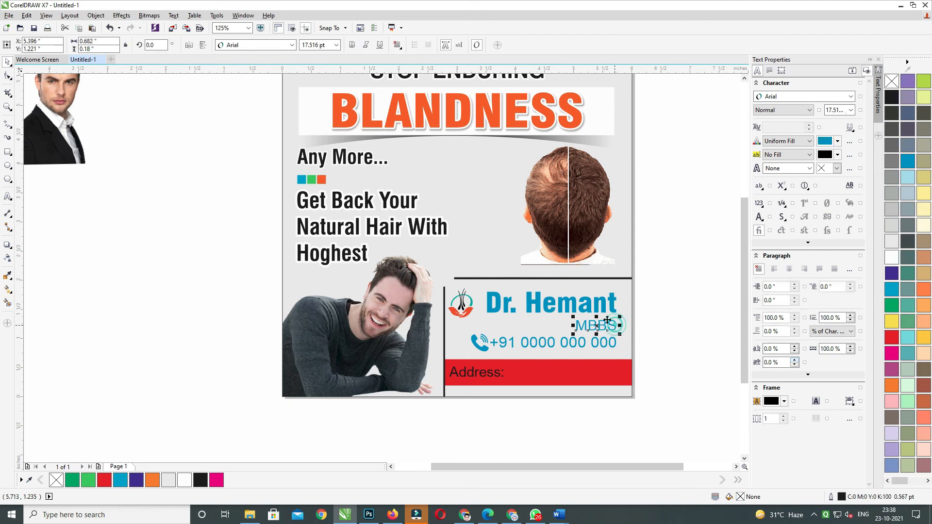
left_click(351, 46)
left_click(693, 299)
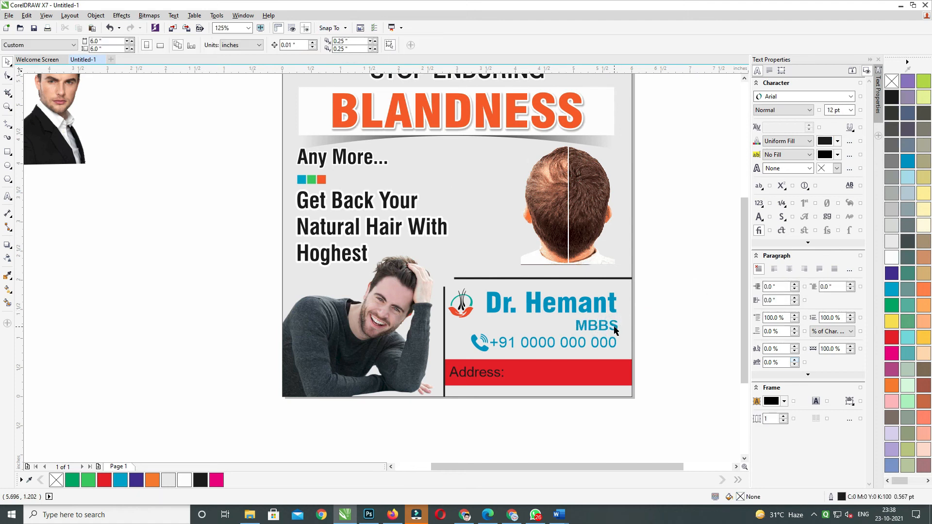
left_click(614, 327)
left_click(613, 311, "shift")
left_click(674, 295)
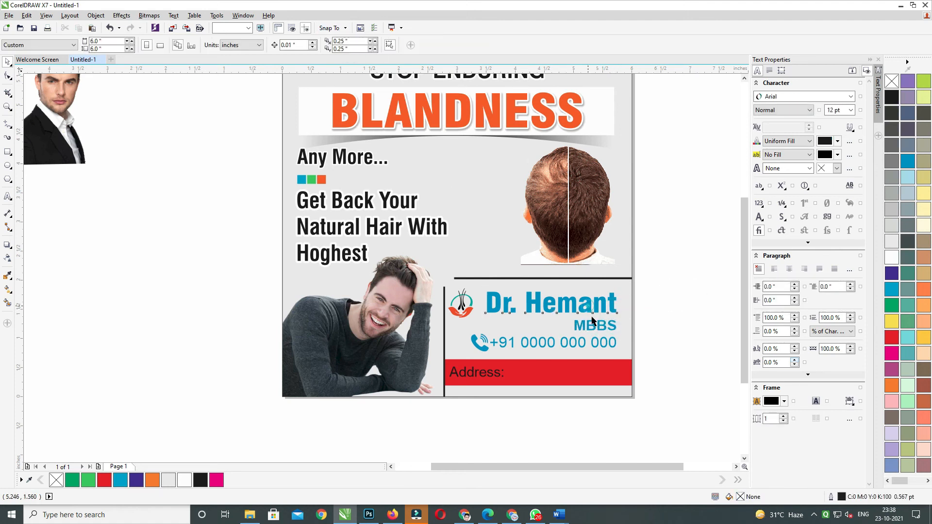
- Give the doctor's name, MBBS text and phone line a 2 pt outline, after trying 1.2 pt
left_click(590, 312)
left_click(591, 325, "shift")
left_click(573, 349, "shift")
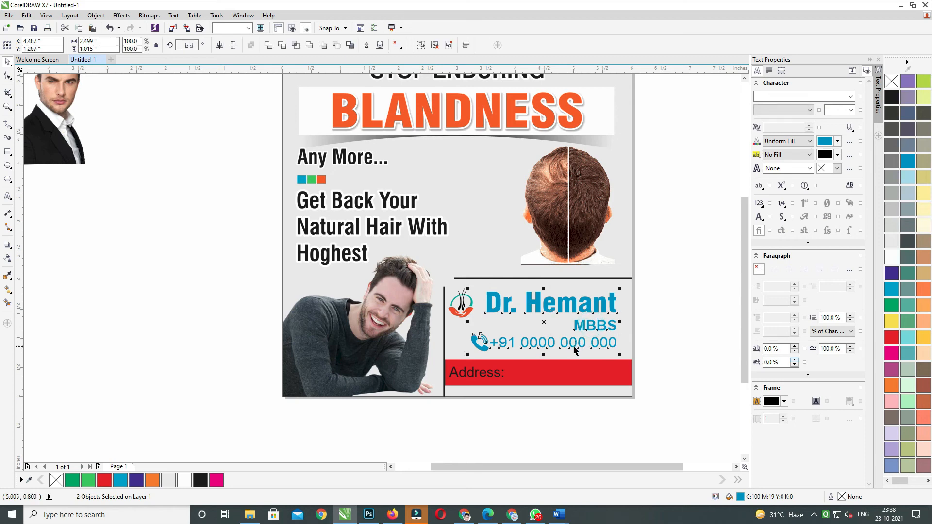
key("F12")
type("1.2")
key("Return")
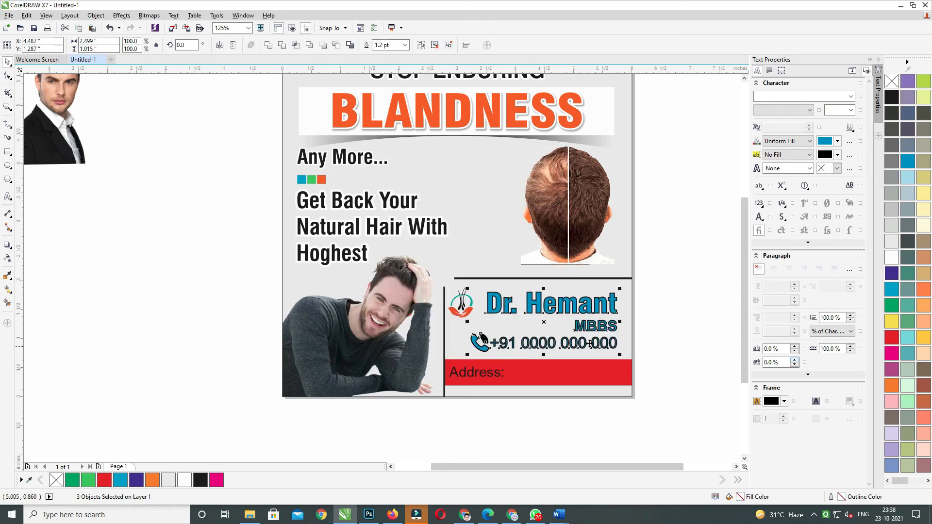
key("F12")
type("2")
key("Return")
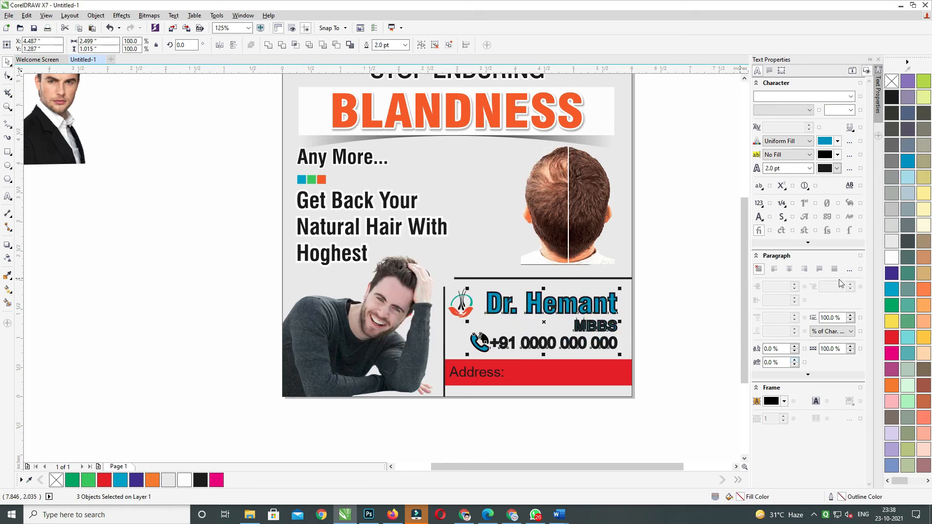
- Place the outline of the three contact texts behind their fill and colour it white
key("F12")
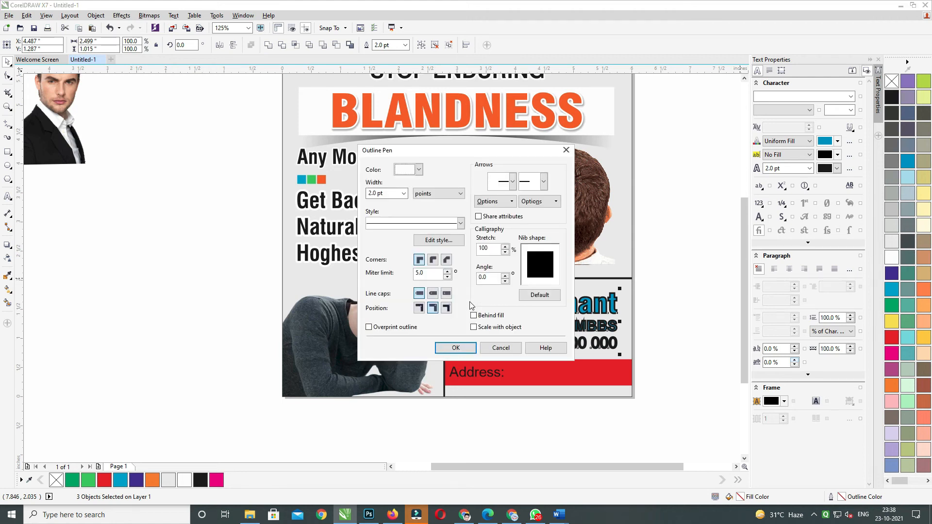
left_click(465, 345)
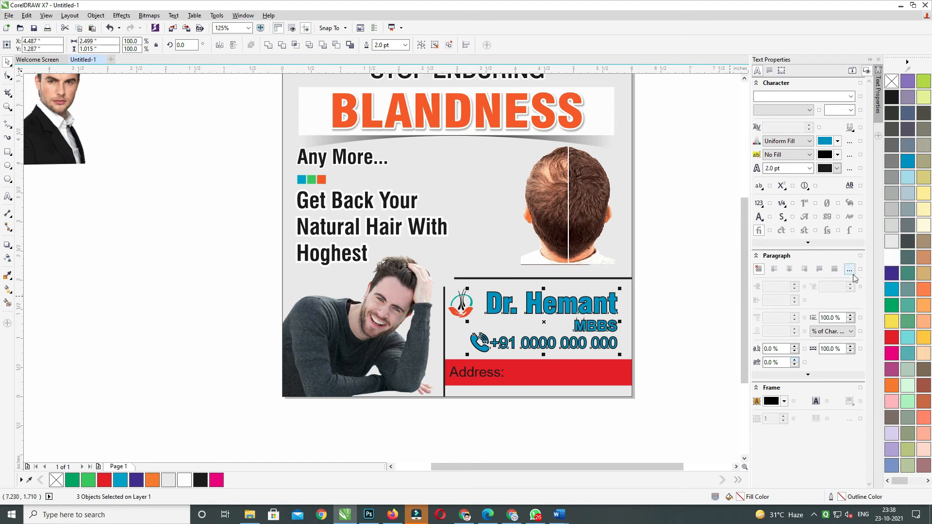
key("ctrl+z")
left_click(693, 273)
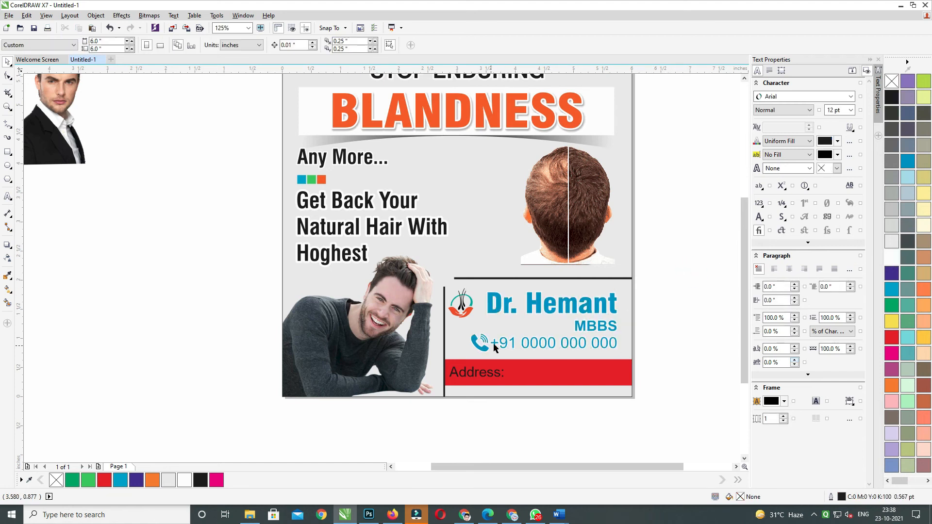
- Make the phone number in the contact block bold
left_click(582, 310)
left_click(578, 325, "shift")
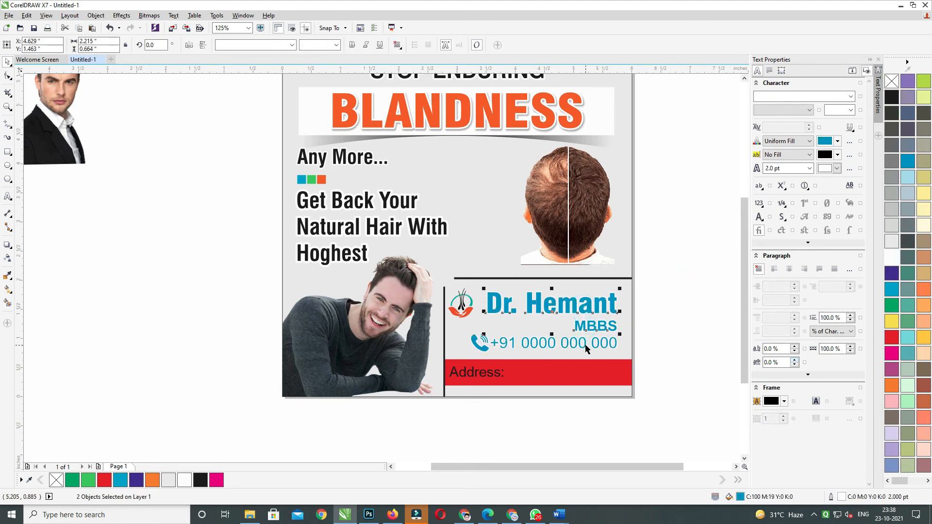
left_click(585, 348, "ctrl")
left_click(352, 45)
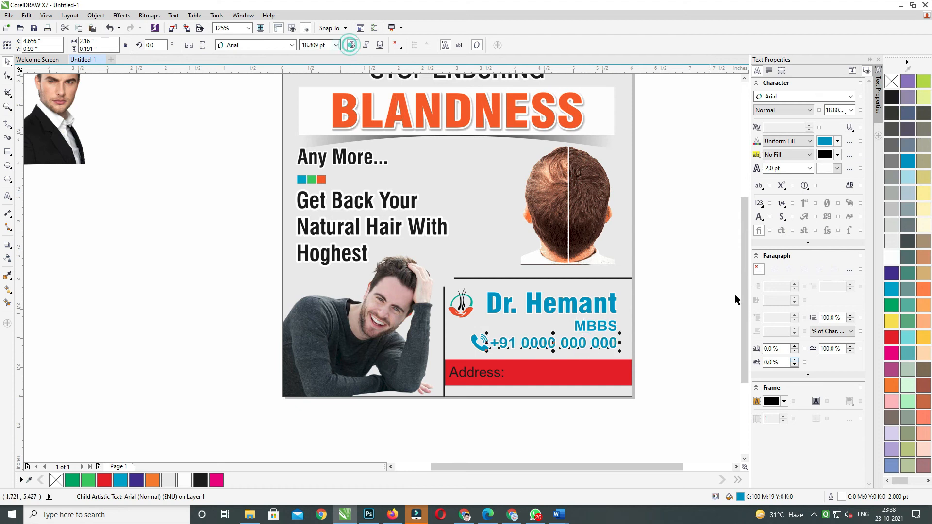
- Set the outline width of the doctor's name, MBBS text and phone line to 3 pt
left_click(613, 330)
left_click(598, 349, "shift")
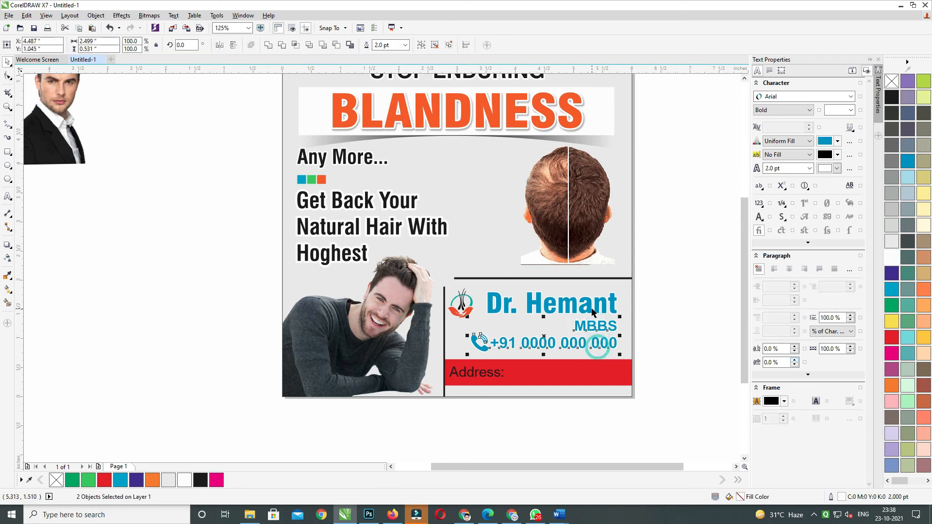
left_click(598, 309, "shift")
key("F12")
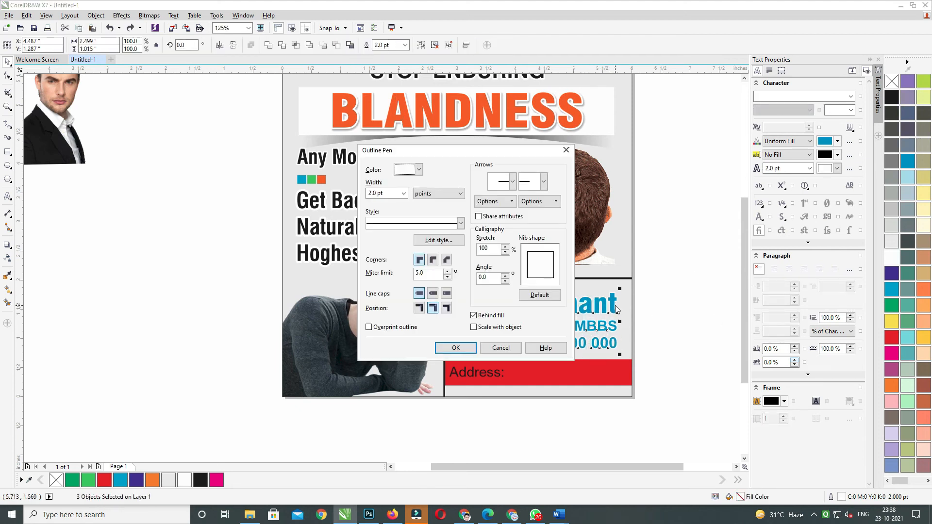
type("3")
key("Return")
- Move the logo slightly closer to the doctor's name and try centre-aligning it with the contact text
left_click(459, 311)
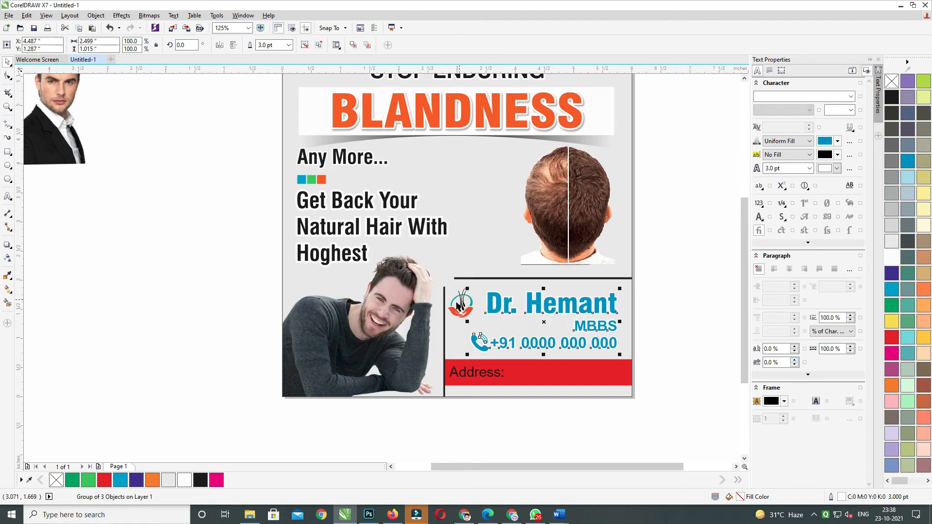
left_click_drag(470, 314, 471, 314)
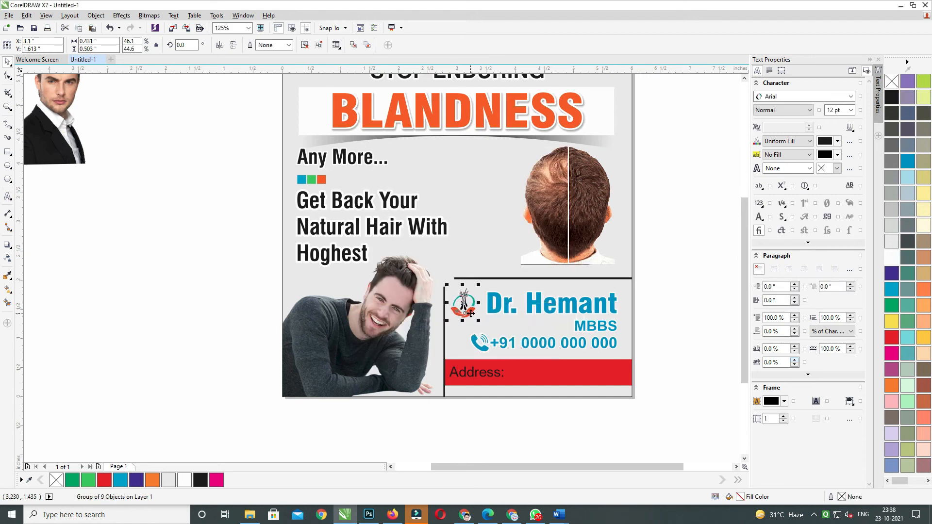
left_click(493, 308, "shift")
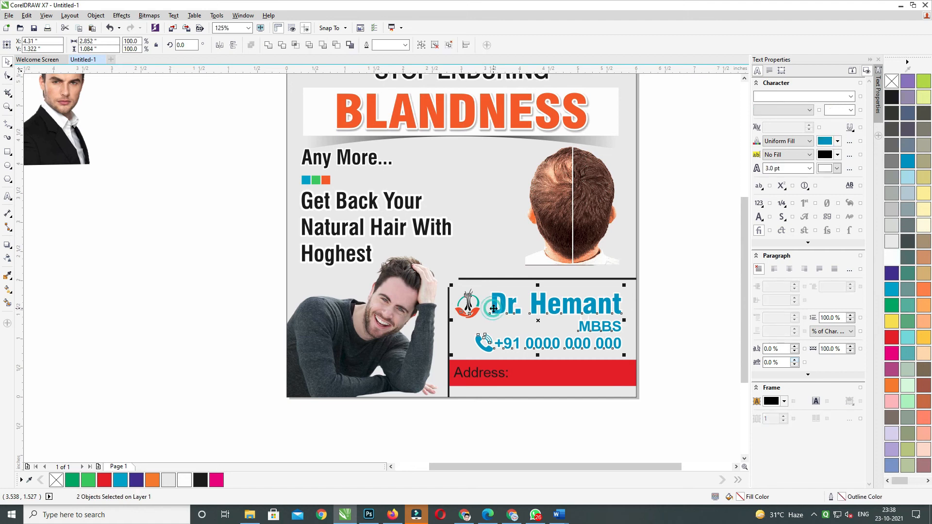
key("c")
key("ctrl+z")
left_click(669, 280)
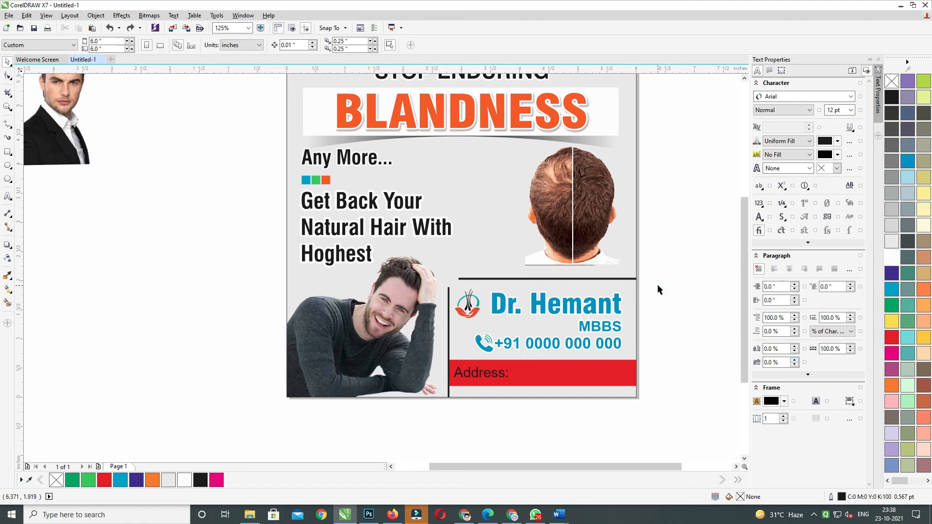
- Group the logo with the contact text and scale the group down to about 2.74 by 1.04 inches
left_click_drag(693, 278, 448, 359)
left_click_drag(672, 283, 447, 360)
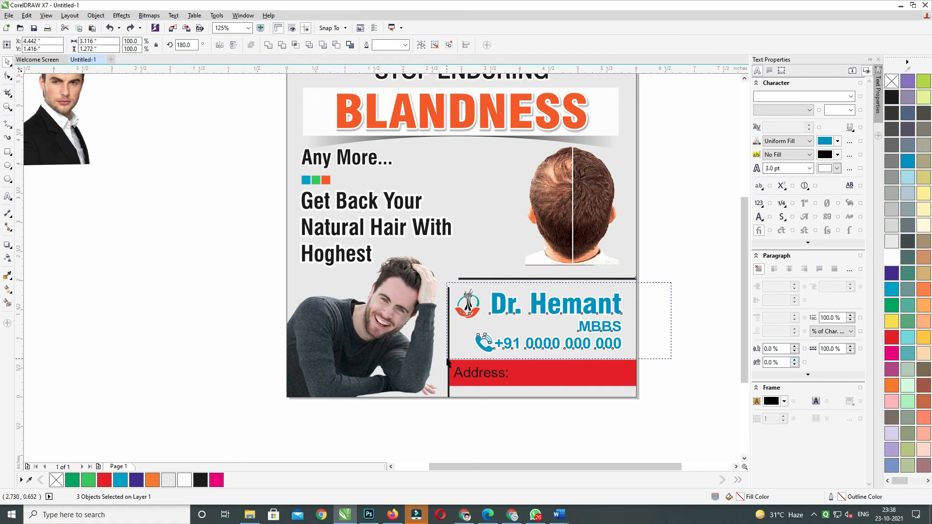
key("ctrl+g")
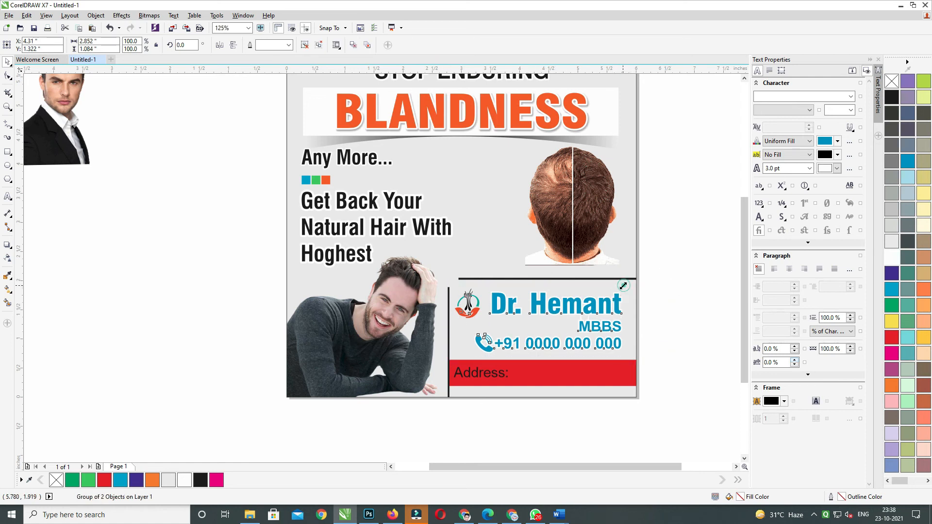
left_click_drag(623, 286, 617, 290)
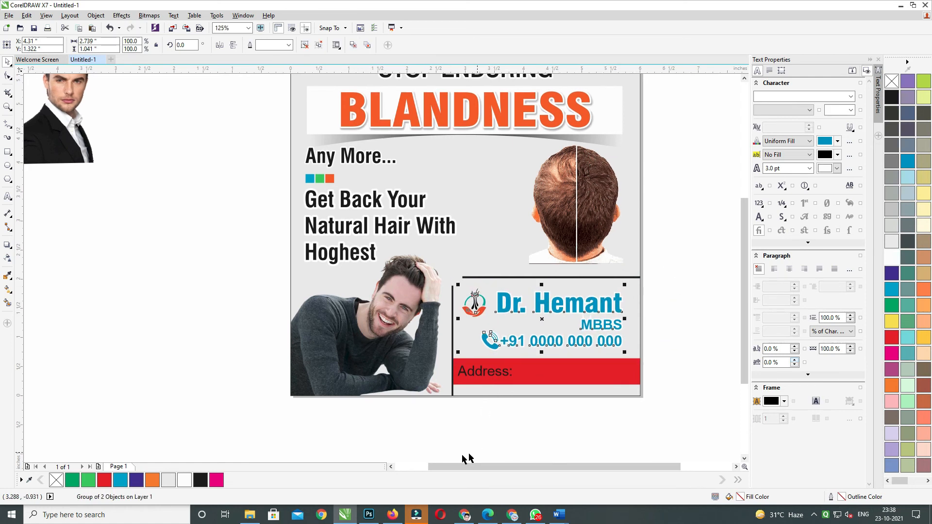
- Shift the fill of the doctor's name to C100 M27 Y0 K0 and fill the Address text with white
left_click(543, 302, "ctrl")
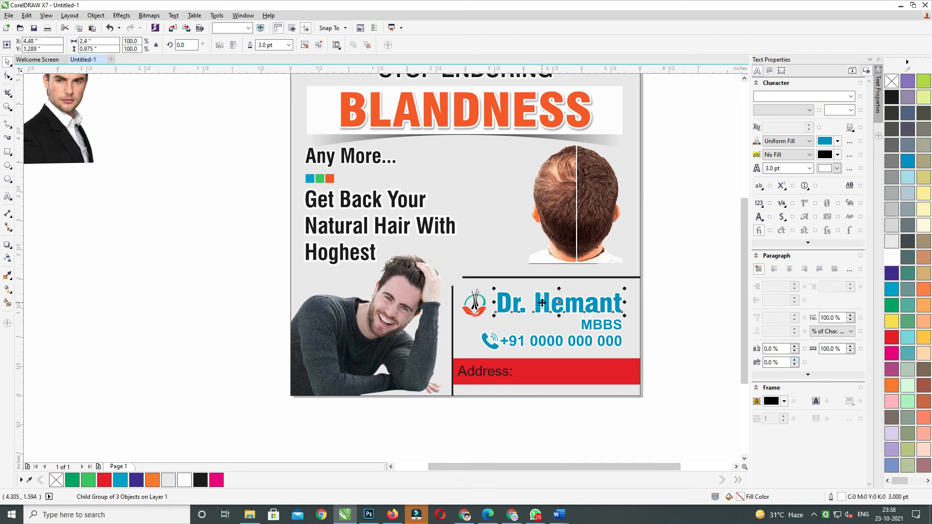
left_click(542, 302, "ctrl")
left_click(589, 330, "ctrl")
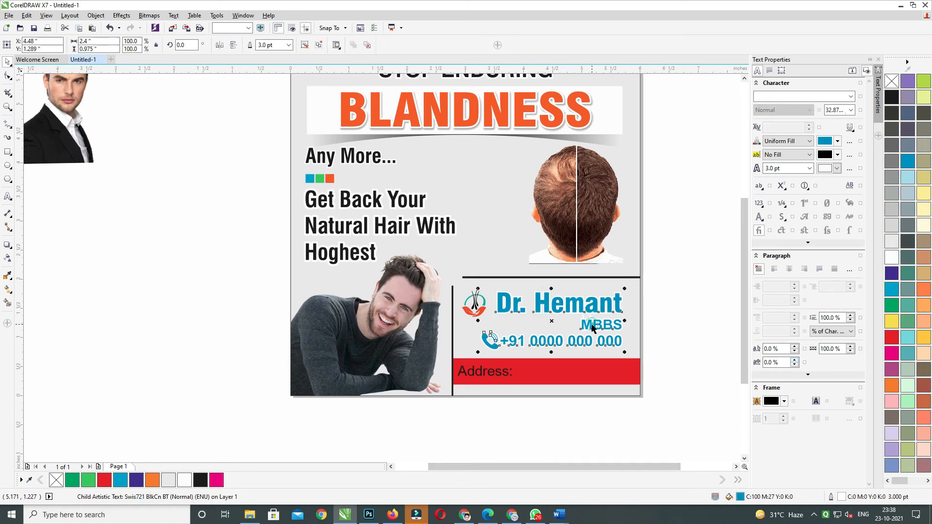
left_click(490, 372, "ctrl")
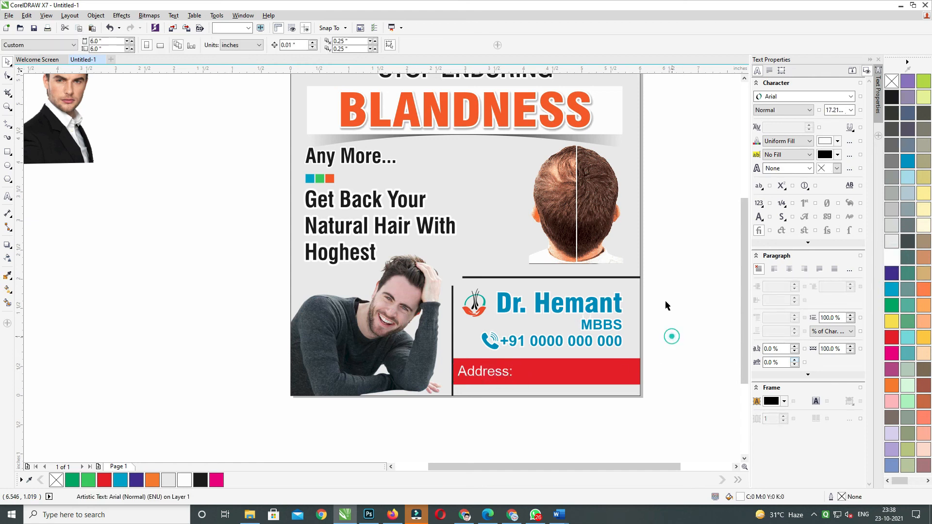
- Group the contact block, Address text and both divider lines, and try to PowerClip the group inside the grey background
left_click_drag(680, 268, 443, 411)
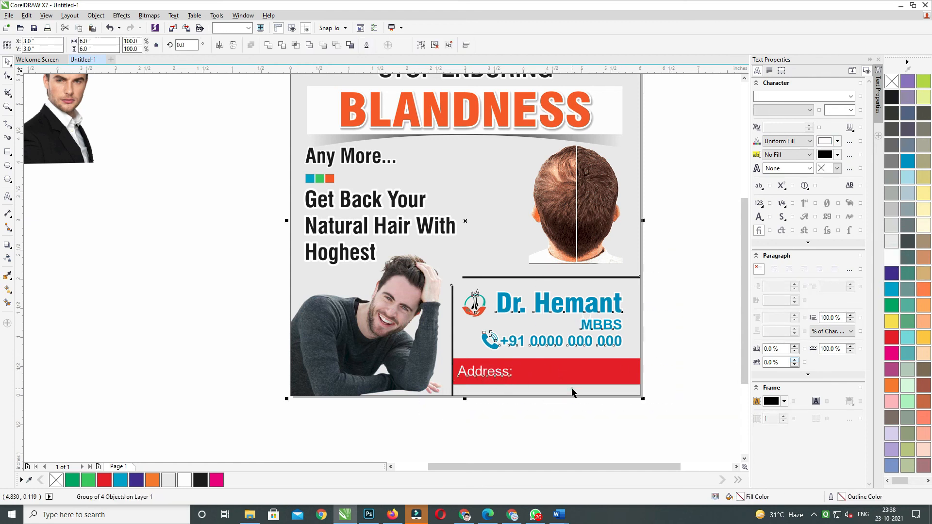
right_click(601, 367)
left_click(437, 448)
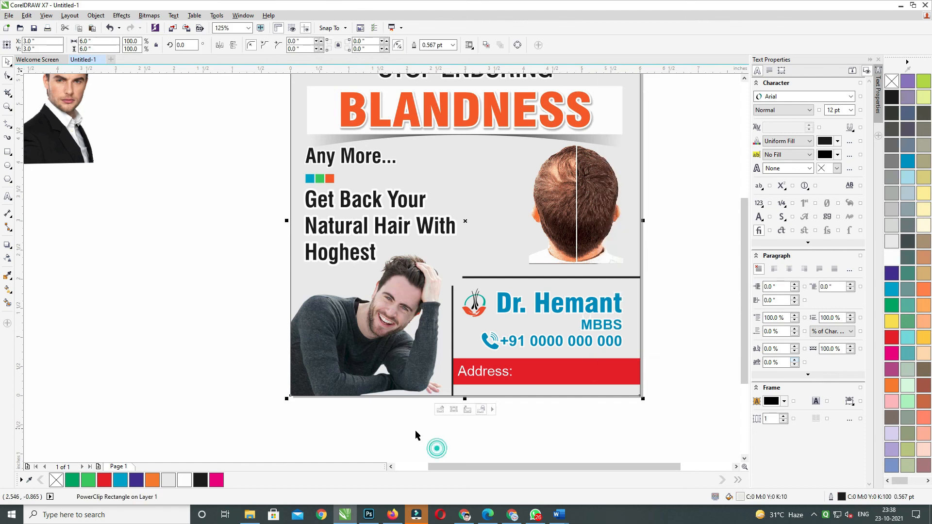
right_click(576, 376)
left_click(572, 434)
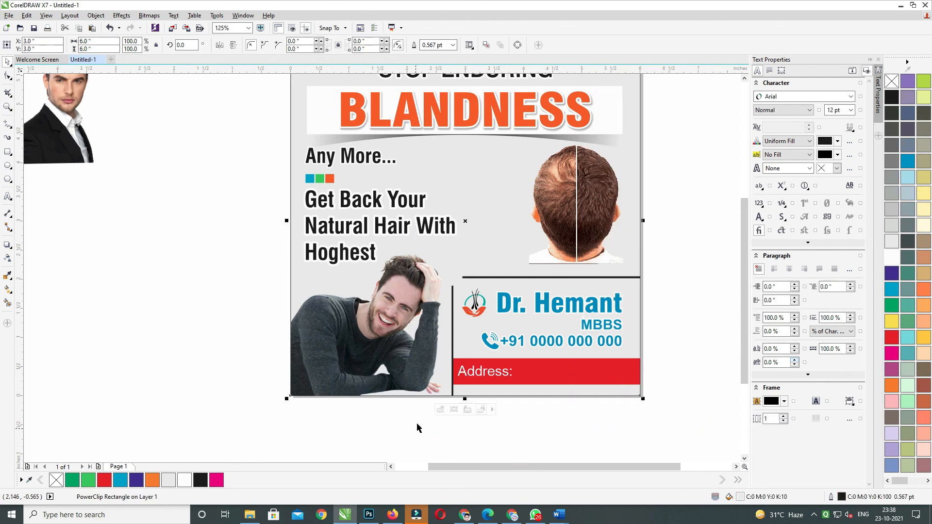
- Try deleting the grouped contact details and undo the deletion
left_click_drag(416, 427, 645, 298)
key("Delete")
key("ctrl+z")
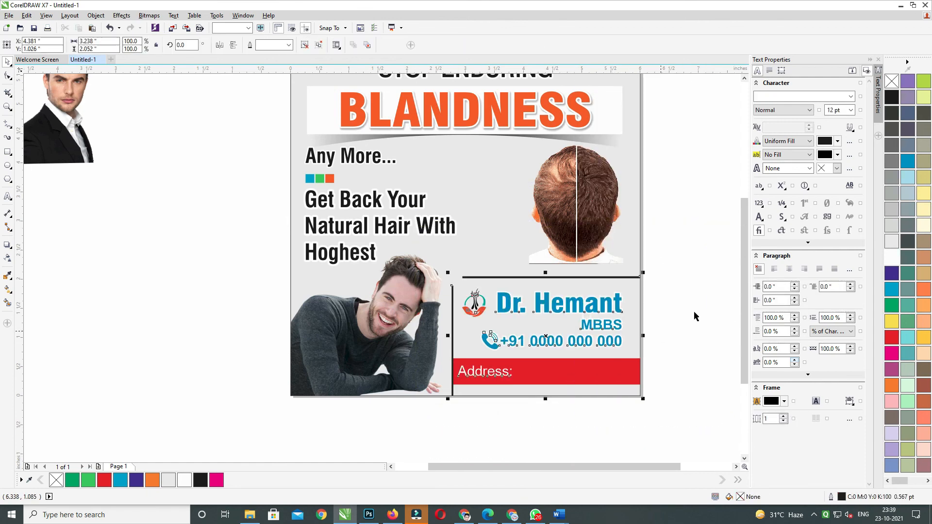
left_click_drag(692, 243, 426, 450)
key("Delete")
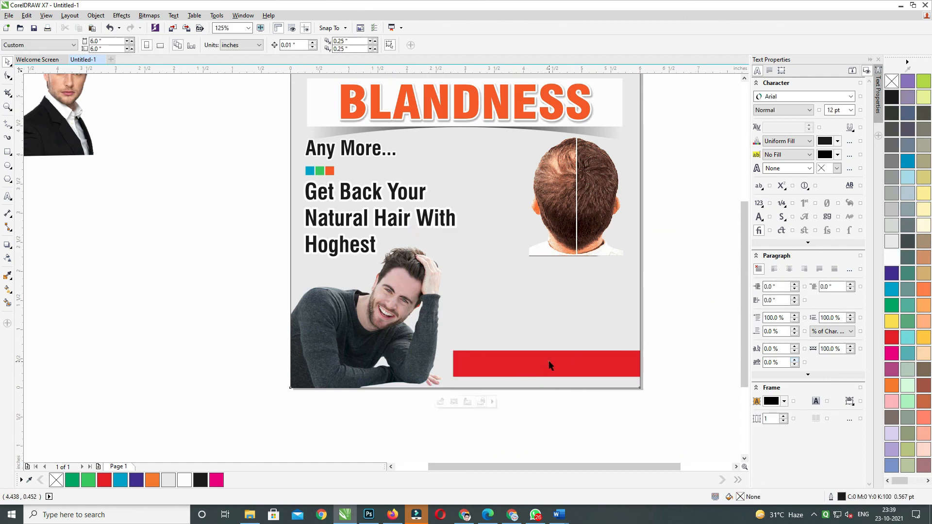
key("ctrl+z")
left_click(707, 297, "ctrl")
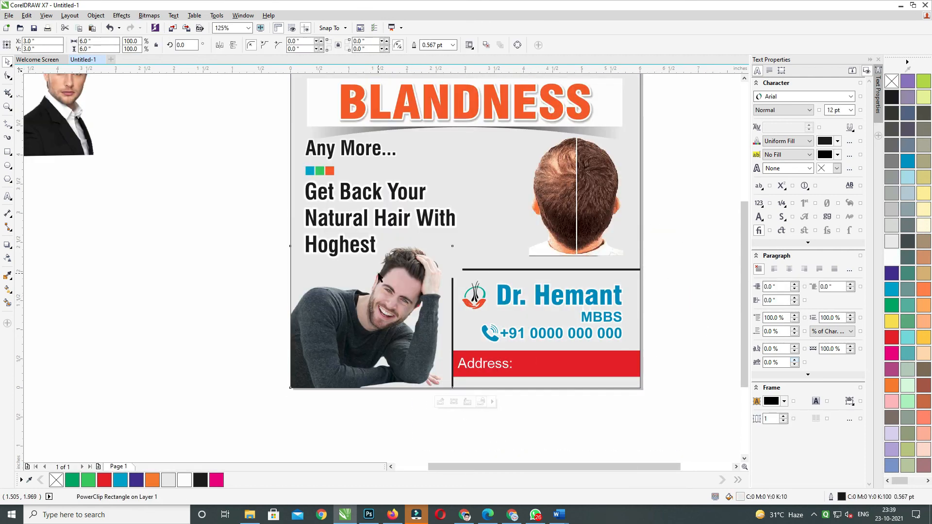
left_click(410, 290)
left_click_drag(411, 290, 396, 341)
left_click(354, 268)
left_click_drag(363, 275, 367, 352)
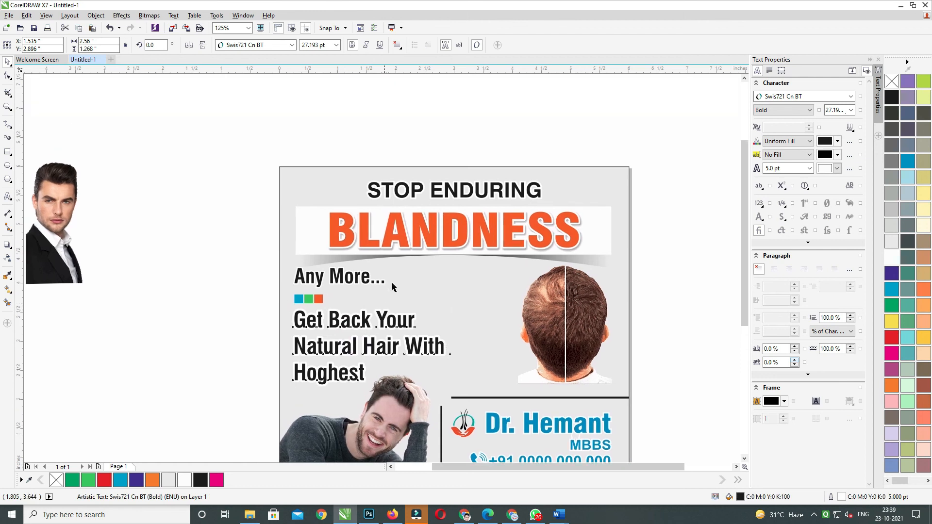
- Group STOP ENDURING, the BLANDNESS text with its white box, and Any More..., and centre the group horizontally on the background
left_click_drag(702, 156, 246, 298)
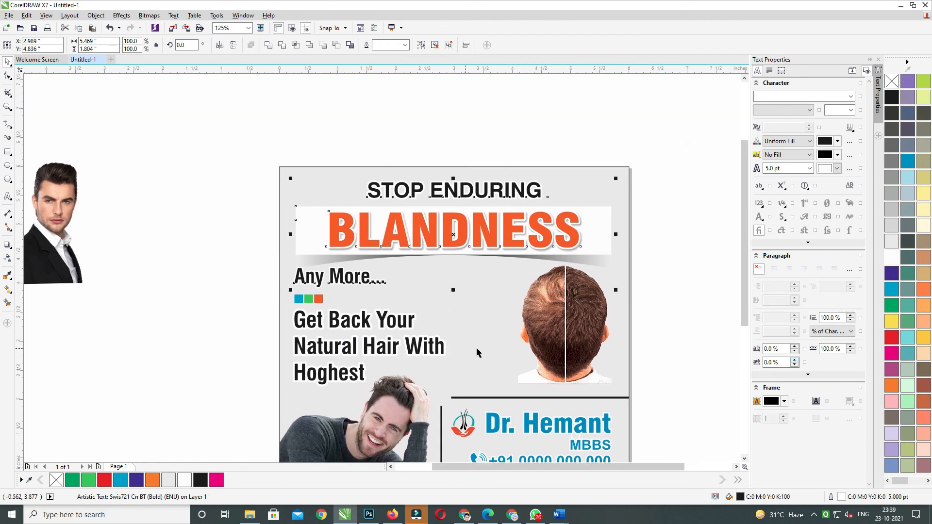
key("ctrl+g")
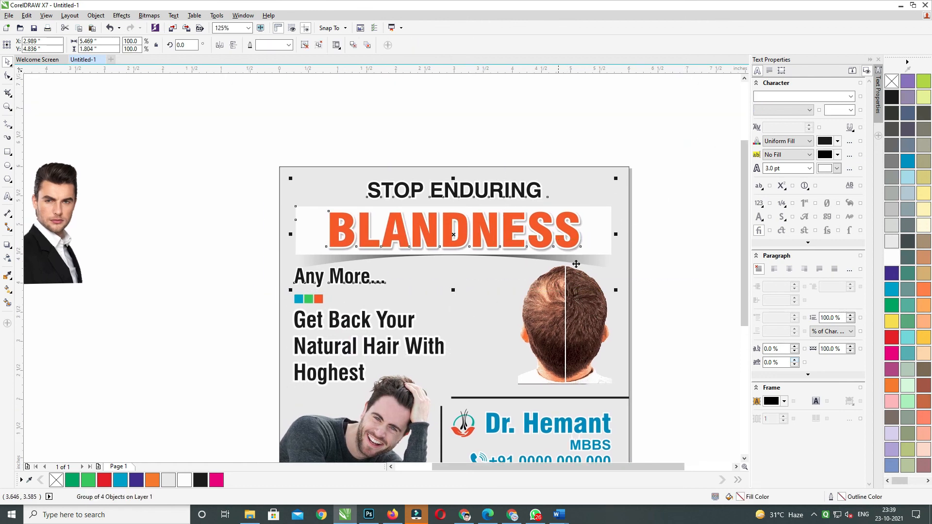
key("e")
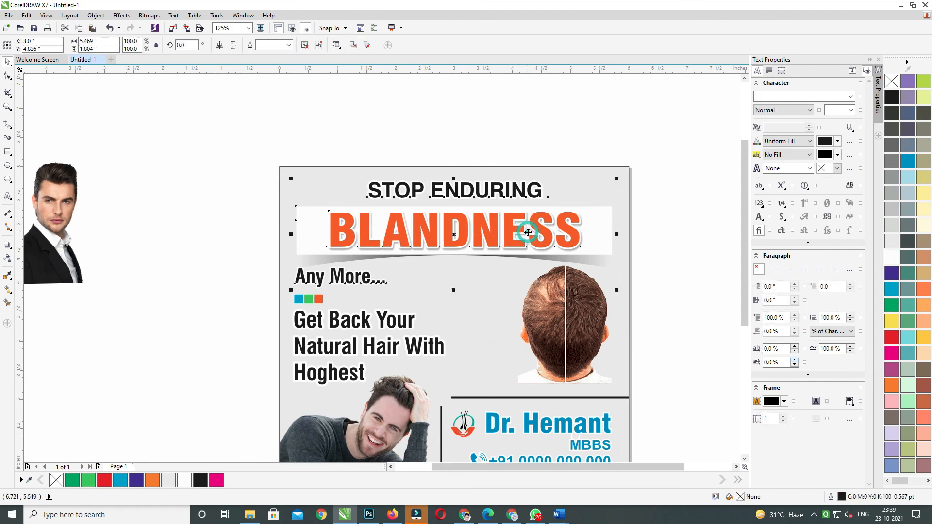
- PowerClip the grouped headline inside the grey background rectangle
right_click(528, 234)
left_click(560, 238)
left_click(593, 171)
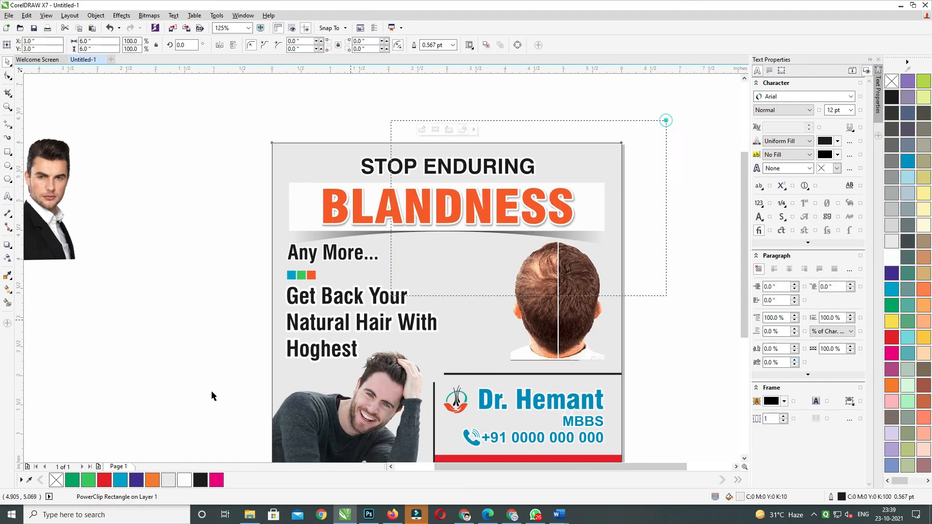
- PowerClip the three colour squares, the Get Back Your Natural Hair text and the head photo inside the grey background rectangle
left_click_drag(231, 148, 676, 353)
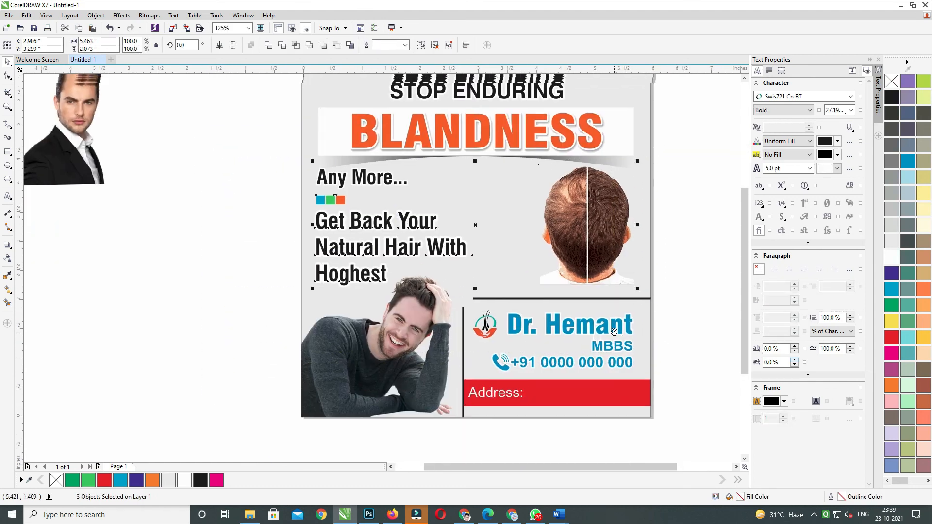
key("ctrl+x")
left_click(509, 268, "ctrl")
key("ctrl+v")
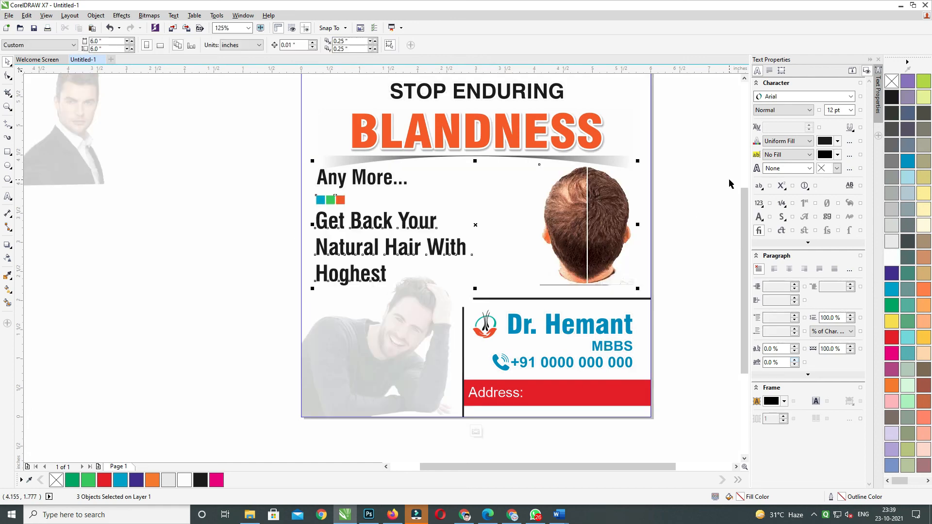
left_click(283, 432, "ctrl")
left_click(229, 354)
- Add a drop shadow to the smiling man's photo with opacity 35 and feathering 5
left_click(392, 381)
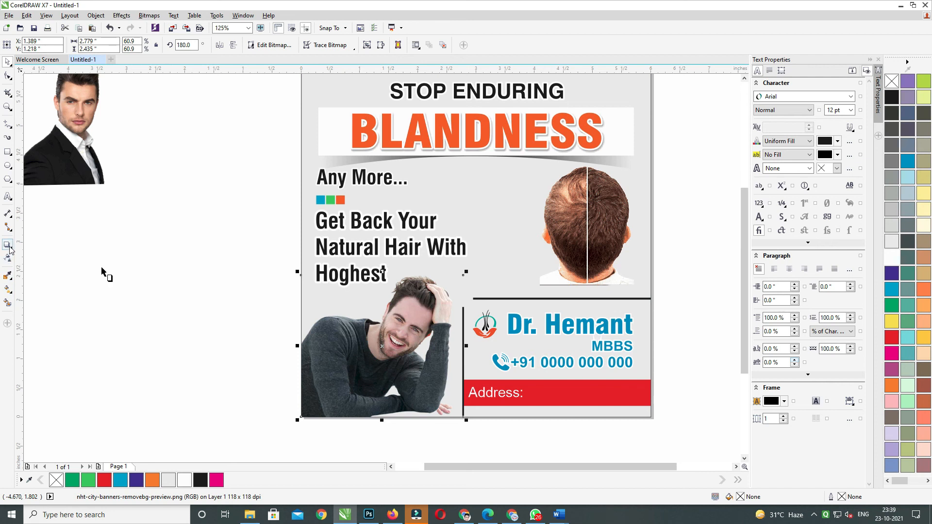
left_click_drag(381, 346, 431, 419)
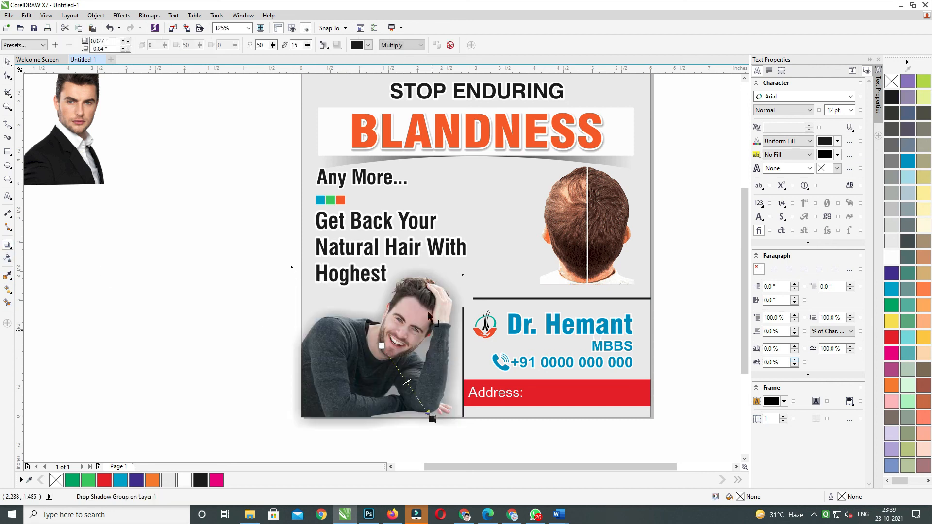
type("35")
key("Tab")
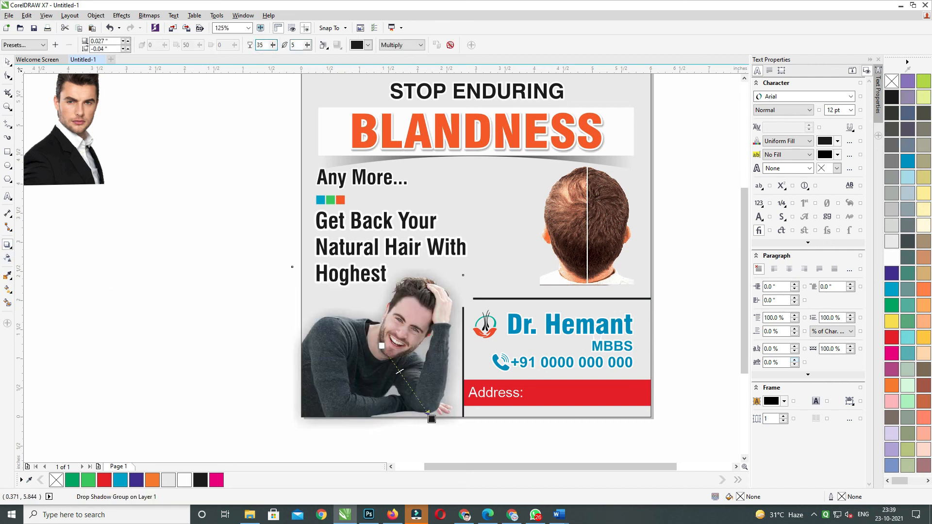
type("5")
key("Return")
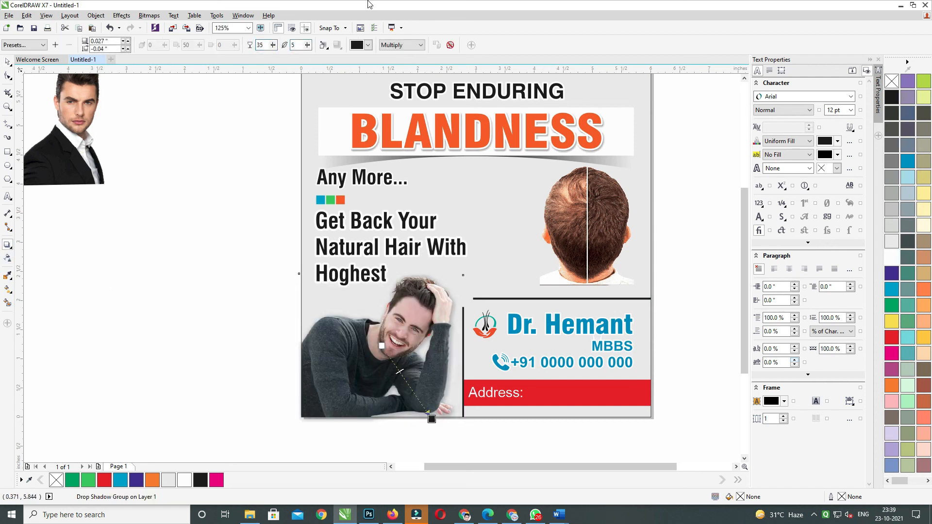
- PowerClip the smiling man's photo with its drop shadow inside the grey background rectangle
left_click(8, 63)
left_click_drag(223, 275, 574, 441)
left_click_drag(215, 214, 577, 452)
key("Delete")
left_click(424, 354, "ctrl")
key("ctrl+v")
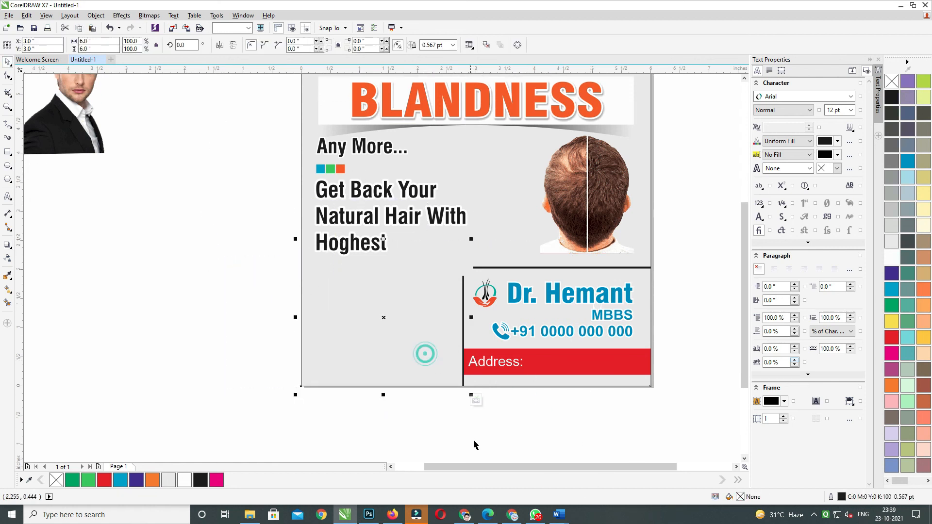
left_click(520, 440, "ctrl")
left_click_drag(681, 228, 258, 426)
left_click_drag(664, 151, 638, 204)
left_click(645, 191)
- Apply an elliptical fountain fill to the background rectangle, white in the middle and grey outward, reaching almost to its bottom edge
left_click(471, 258)
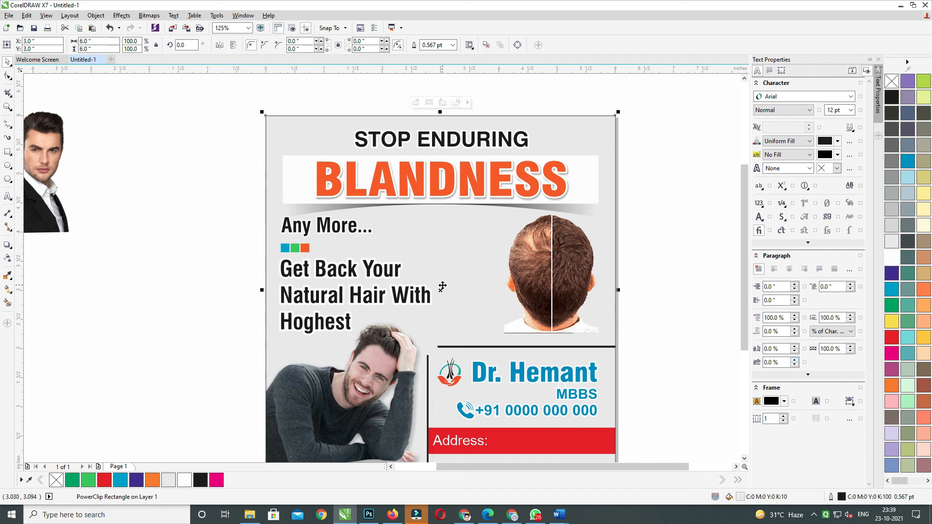
key("g")
left_click_drag(290, 290, 561, 290)
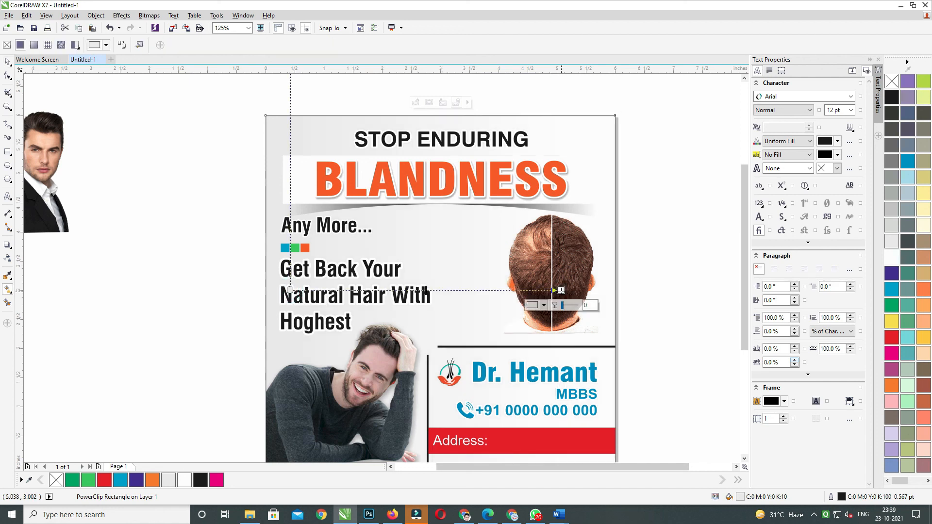
key("ctrl+z")
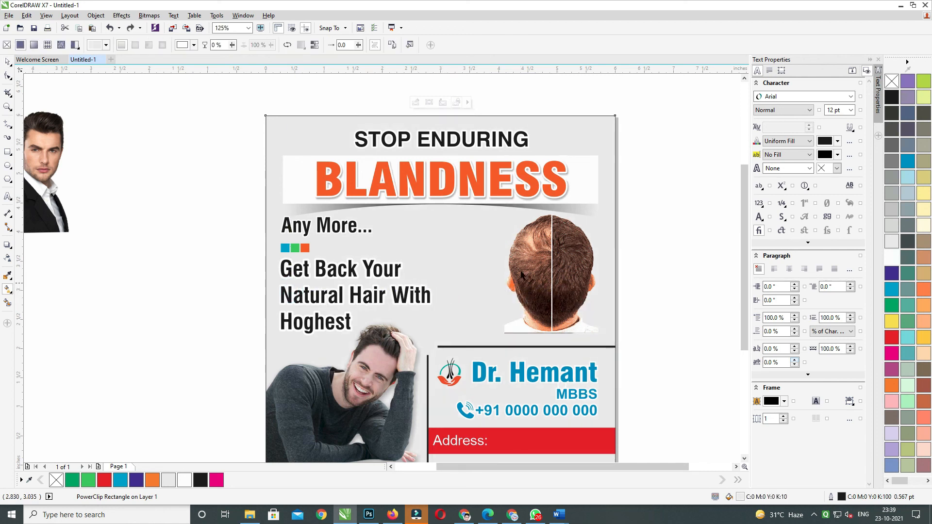
left_click_drag(435, 193, 436, 397)
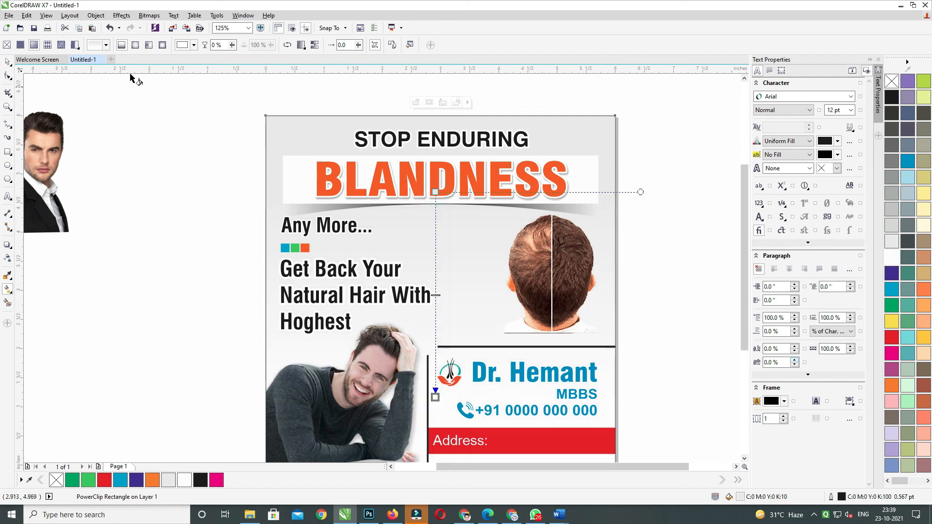
left_click(134, 45)
left_click_drag(446, 299, 465, 264)
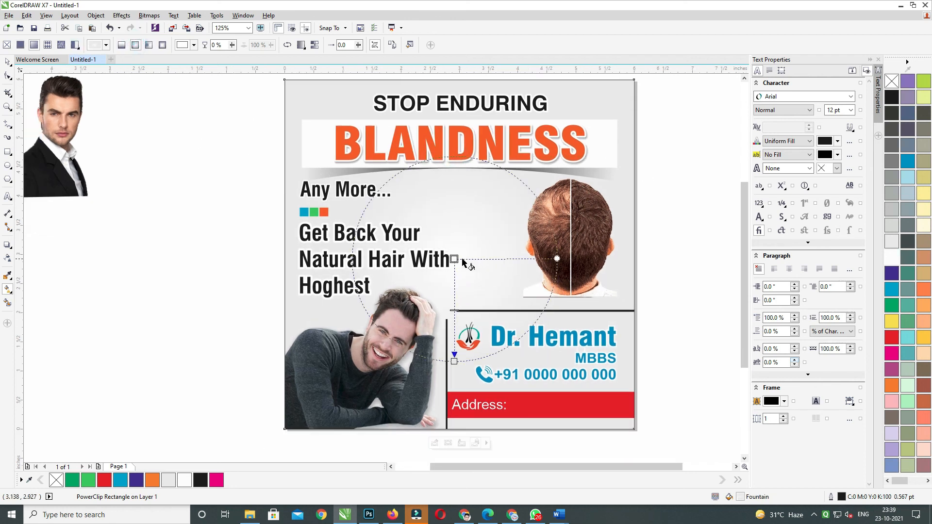
left_click_drag(455, 361, 454, 425)
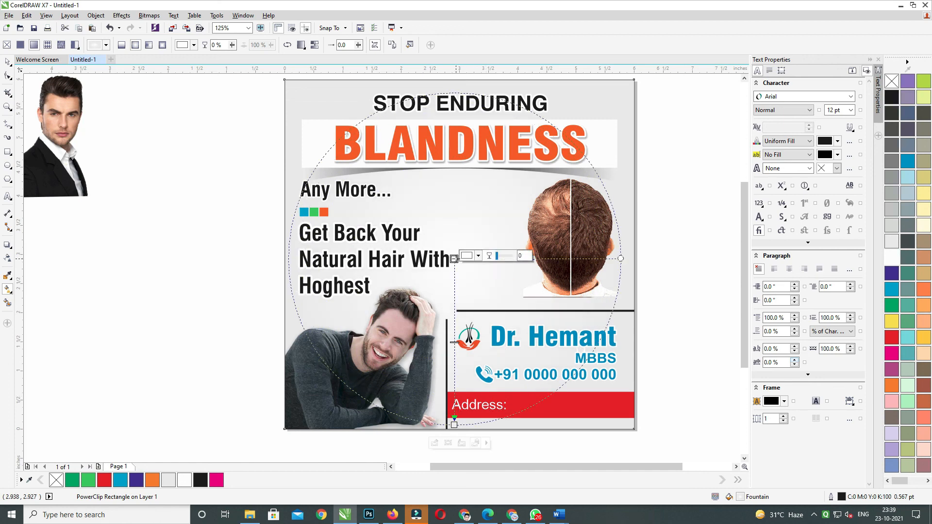
left_click_drag(454, 259, 454, 240)
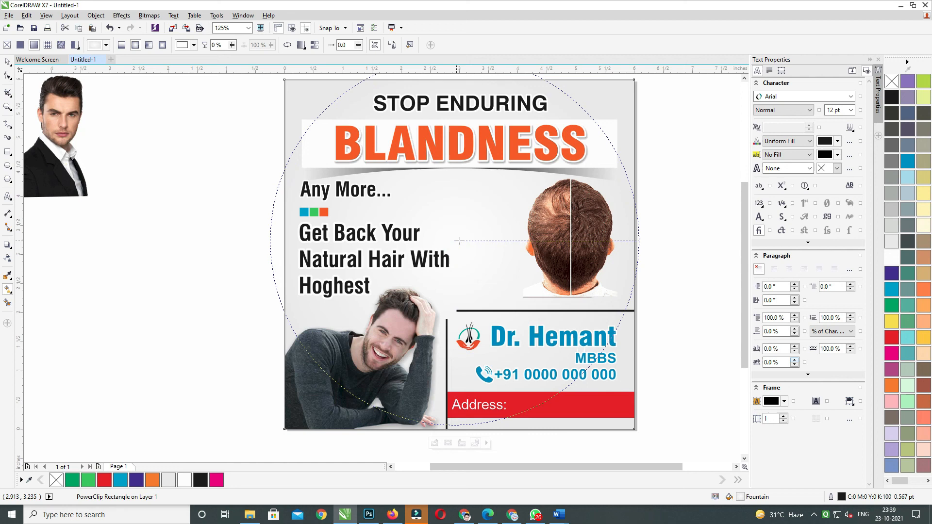
left_click(7, 66)
left_click(59, 114)
left_click_drag(627, 339, 605, 260)
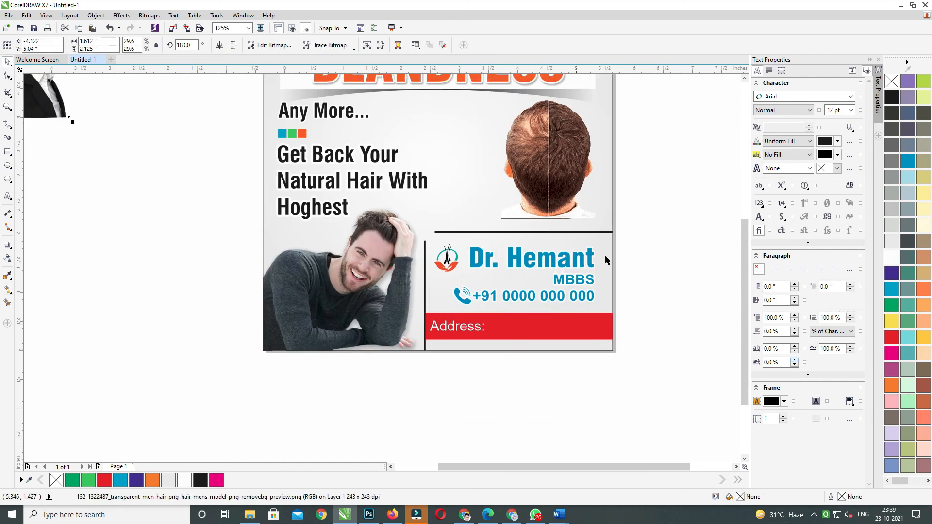
left_click(664, 235)
left_click_drag(483, 220, 480, 252)
left_click(467, 209)
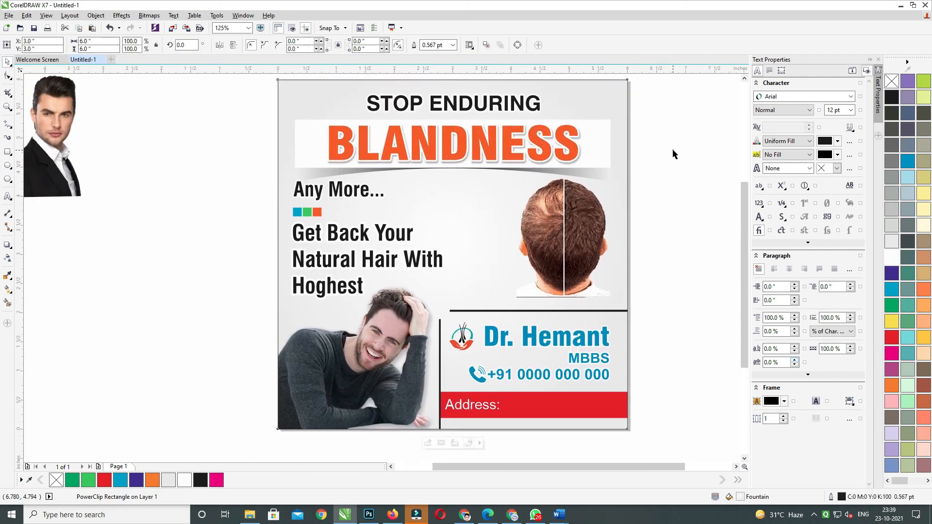
left_click(667, 154)
left_click_drag(666, 154, 658, 200)
left_click_drag(676, 110, 483, 195)
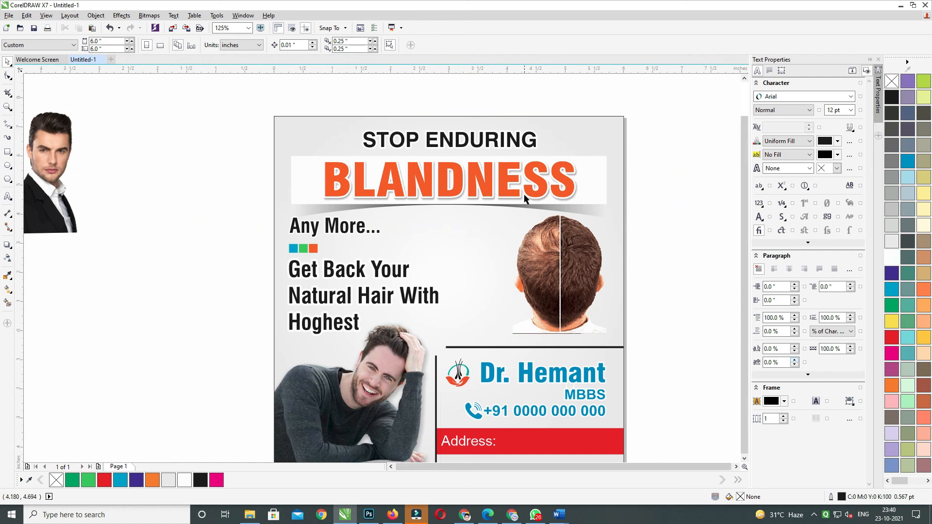
- Scale the PowerClipped design to 93.7% about its centre and delete the loose photo of the man in the suit
scroll(524, 195, "down", 1)
left_click(573, 164)
left_click_drag(577, 153, 571, 158)
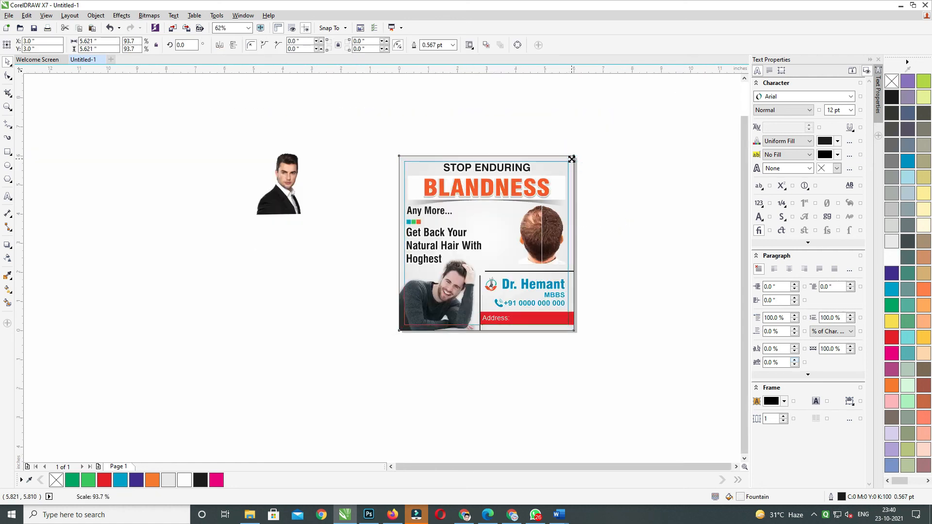
left_click_drag(571, 159, 571, 158)
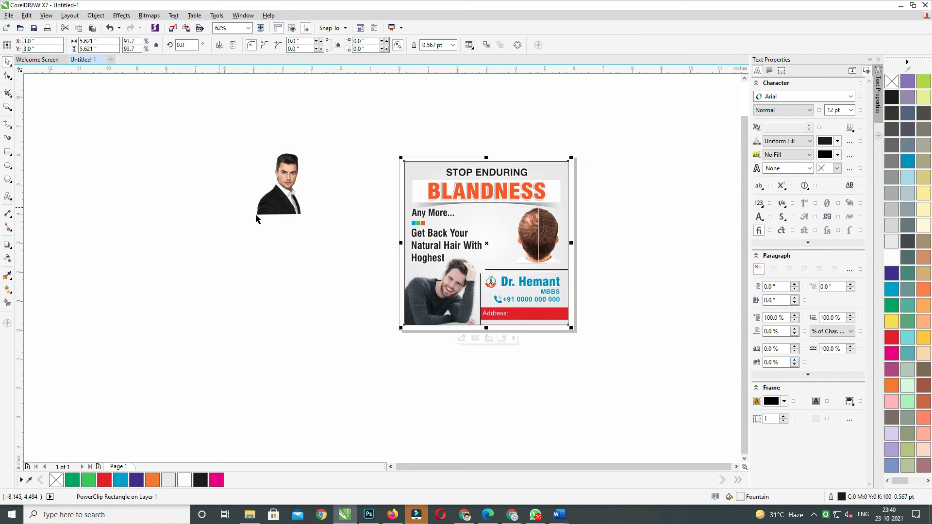
left_click(290, 202)
key("Delete")
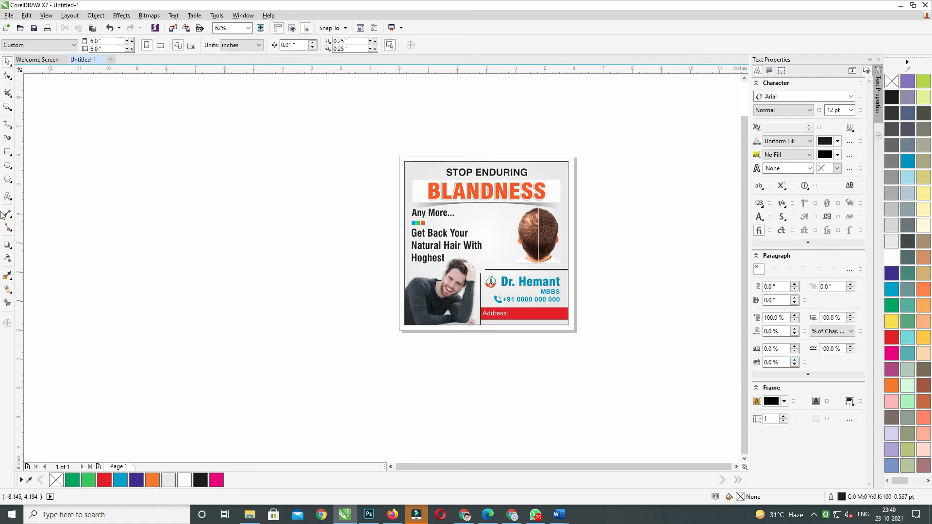
- Add a page-sized rectangle behind the design and fill it with dark violet-blue, C:100 M:100 Y:0 K:0
double_click(8, 153)
key("space")
left_click_drag(359, 121, 664, 396)
key("shift+F2")
left_click(642, 211)
left_click(565, 185)
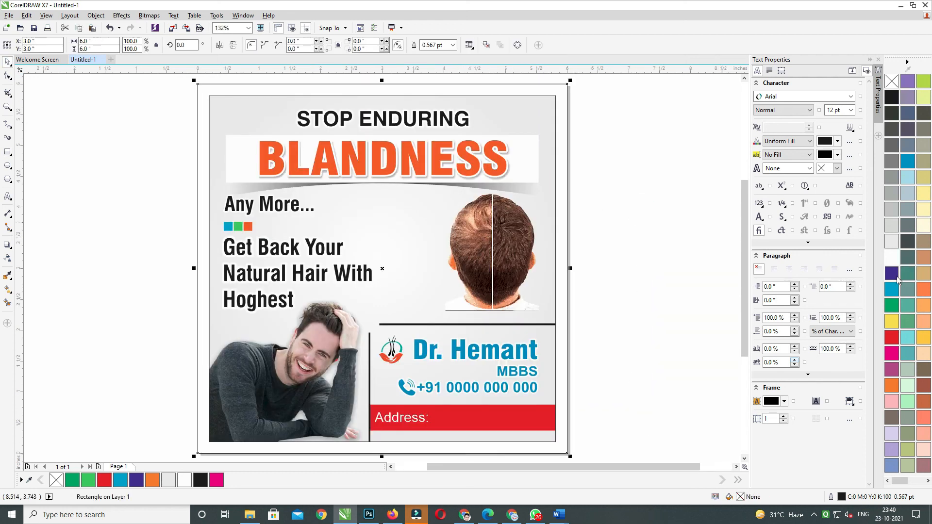
left_click(892, 290)
left_click(892, 271)
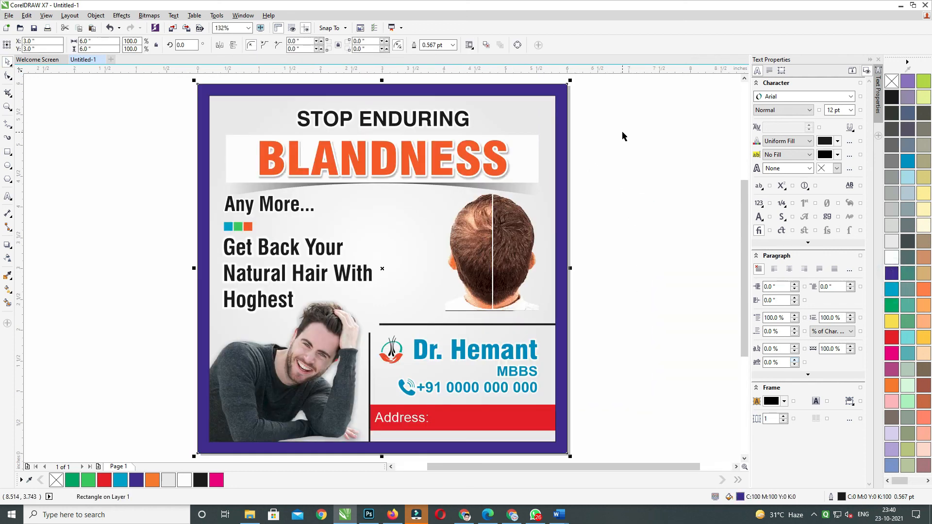
- Round all four corners of the inner PowerClipped rectangle to a radius of about 0.192 inches
left_click(552, 117)
left_click(7, 76)
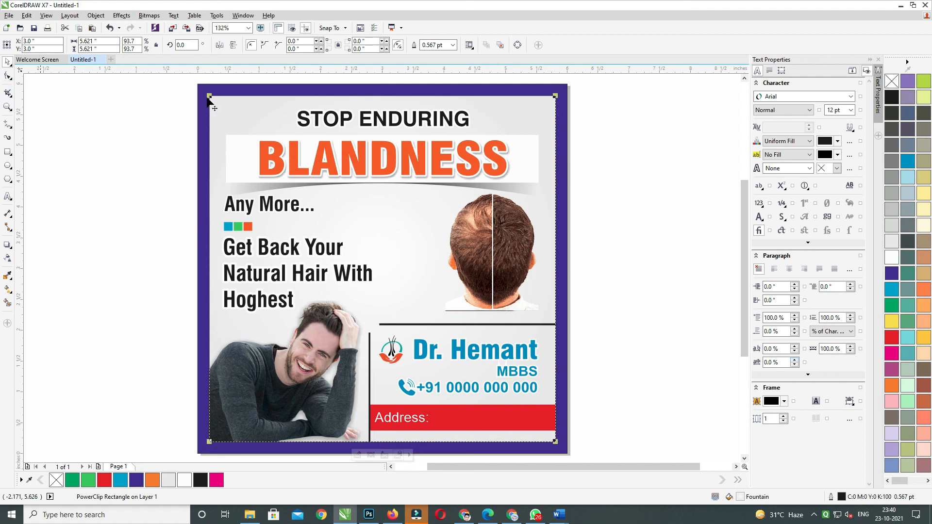
left_click_drag(211, 98, 221, 97)
left_click(5, 63)
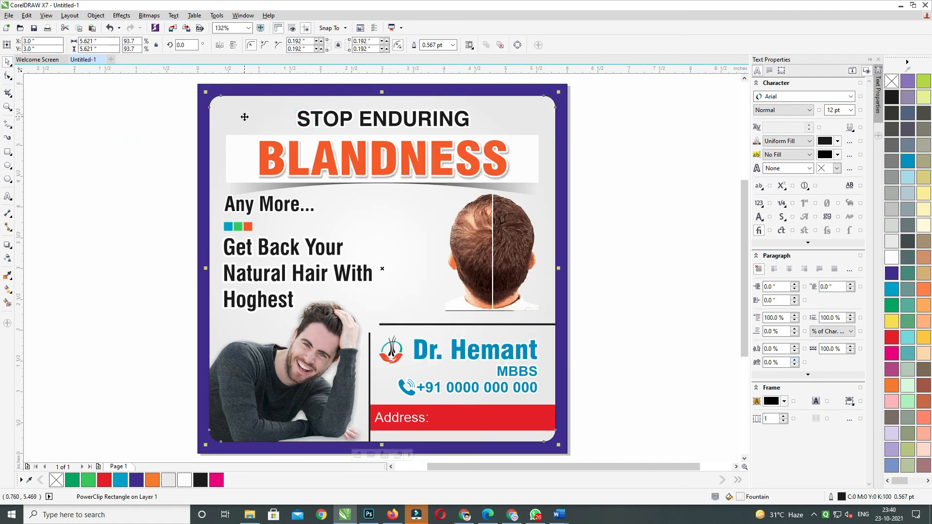
- Give the rounded inner rectangle a 2 pt white outline
key("F12")
type("2")
key("Return")
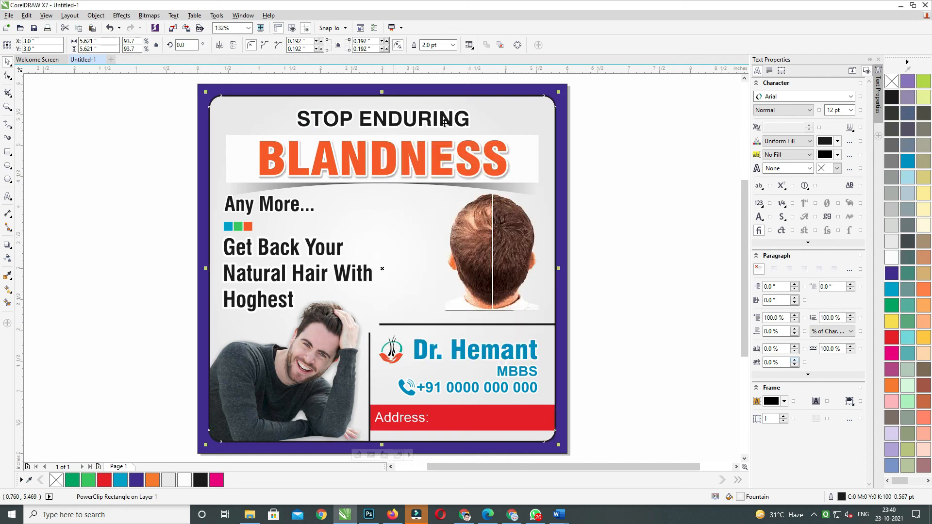
right_click(897, 257)
left_click(562, 152, "shift")
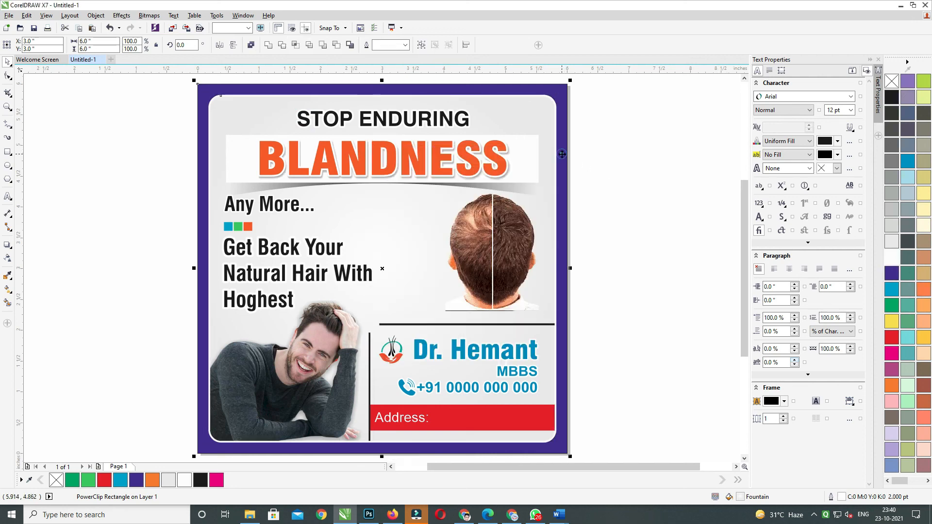
left_click_drag(562, 154, 478, 183)
scroll(537, 183, "down", 2)
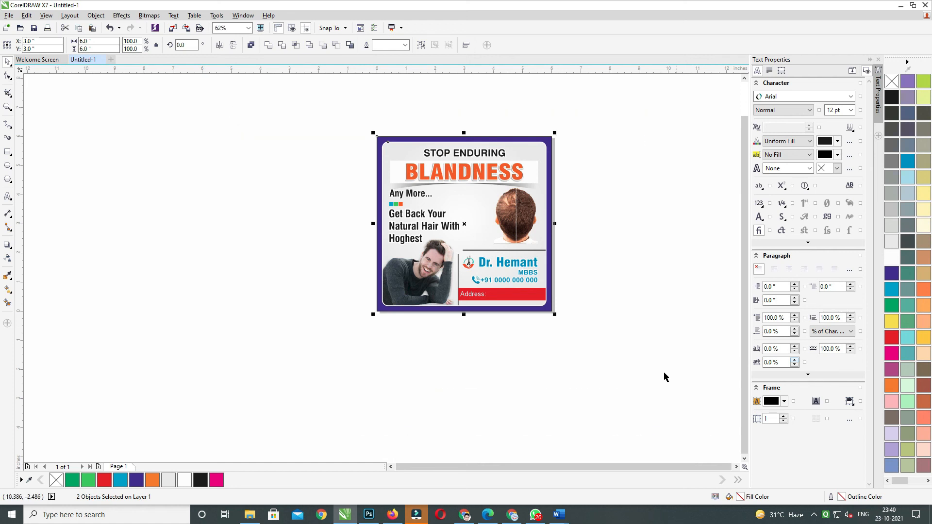
- Tint the outer frame rectangle with cyan until its fill is blue, C:100 M:35 Y:0 K:0, and select both rectangles
key("F4")
left_click(632, 225)
left_click(560, 222)
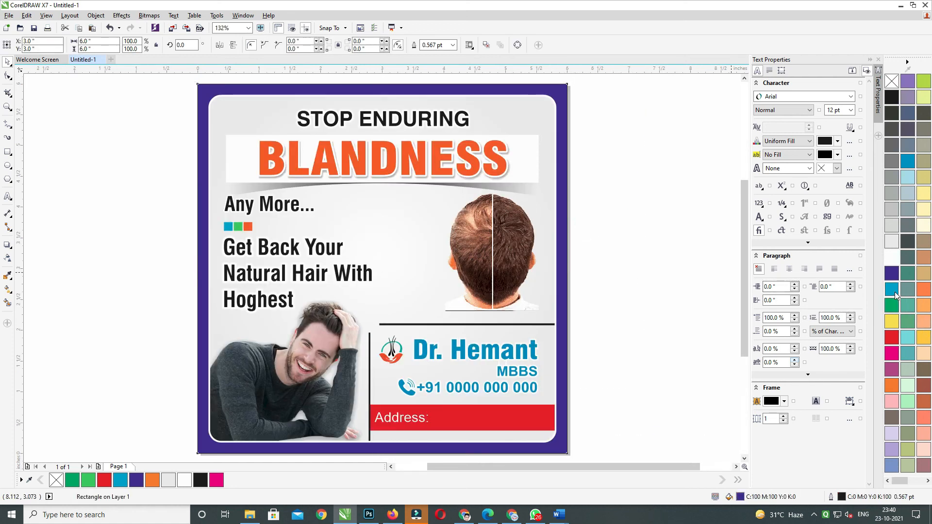
left_click(893, 289)
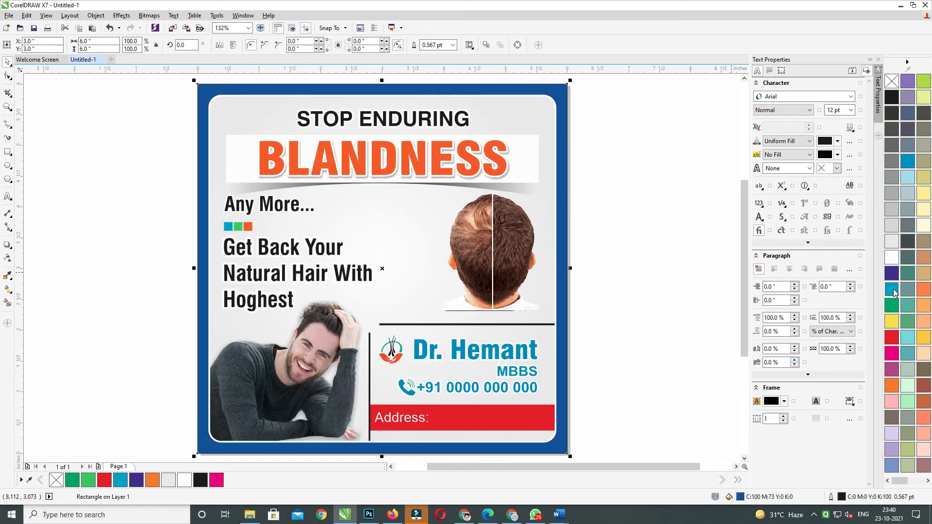
left_click(891, 291, "ctrl")
left_click(892, 291)
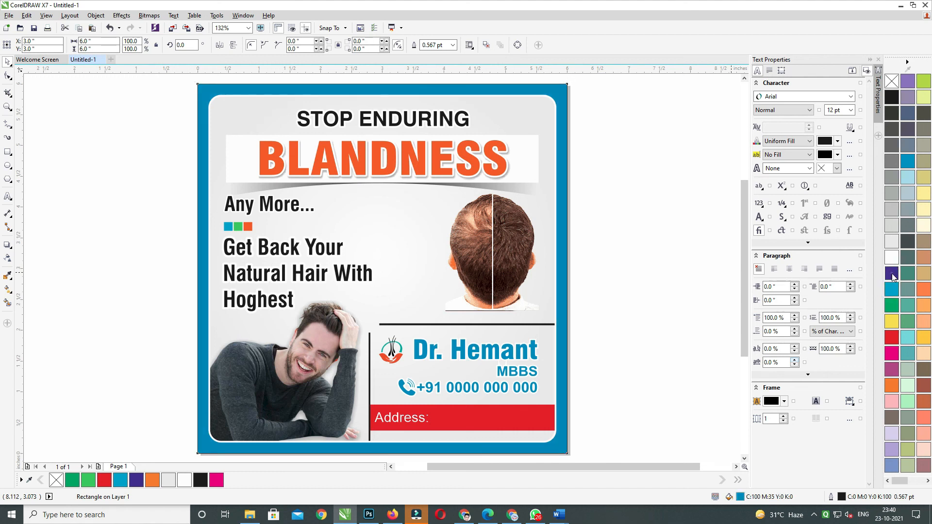
left_click(666, 278)
left_click(568, 271)
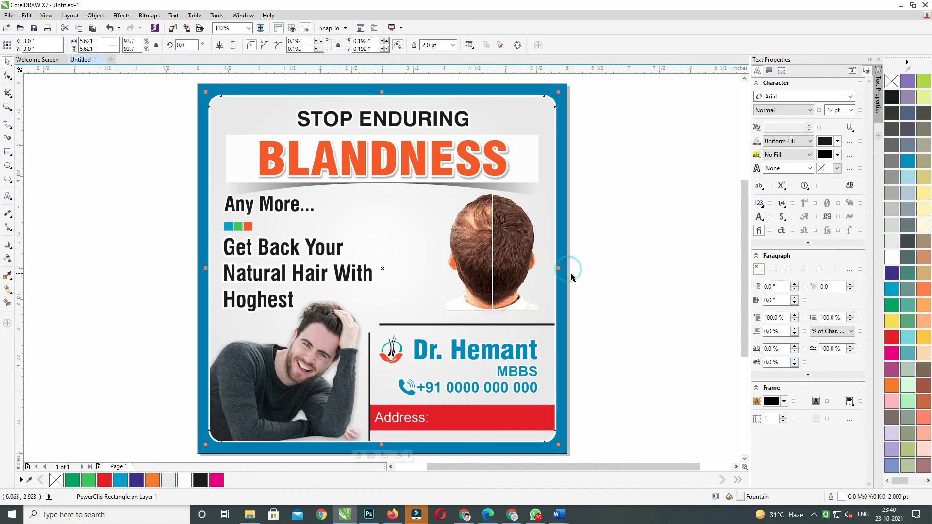
scroll(571, 273, "down", 2)
left_click_drag(302, 145, 704, 433)
key("shift+F2")
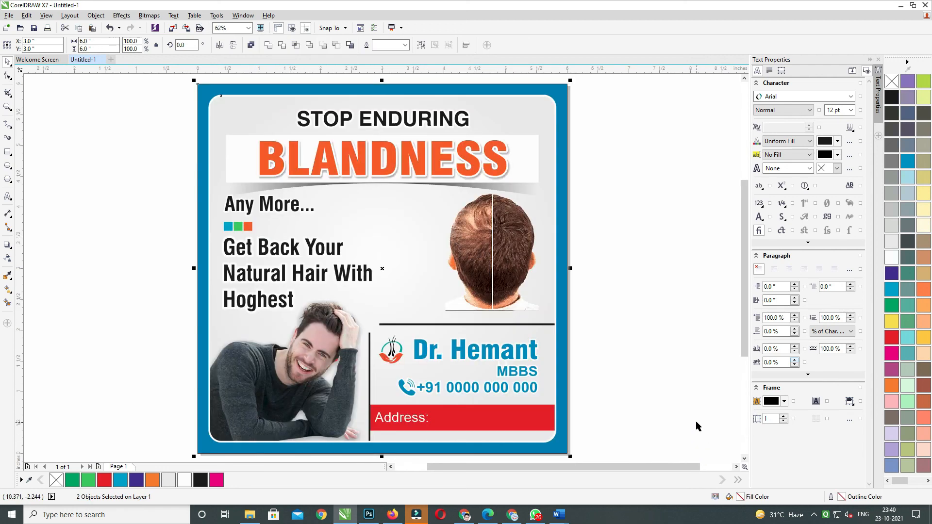